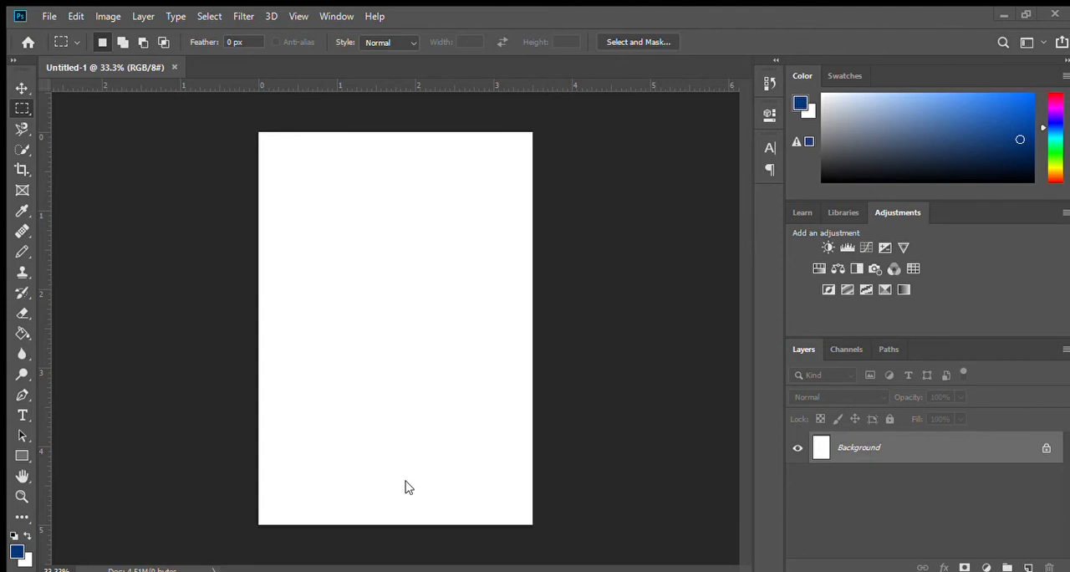
Step: Place the yellow-gold gradient image on the page, rotate it 90° and scale it to about 101.85% to cover the canvas
left_click_drag(435, 212, 448, 200)
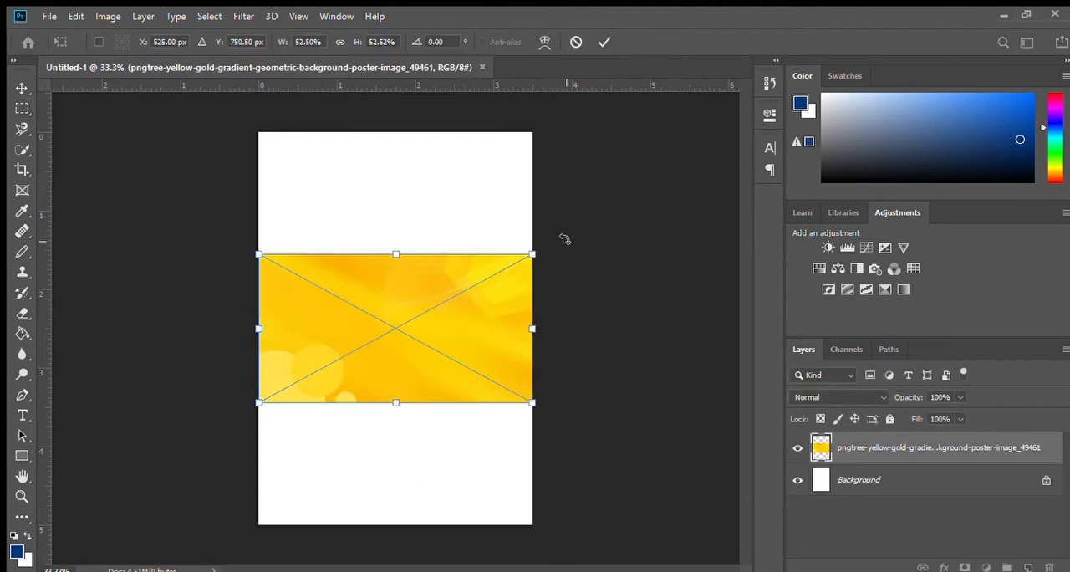
left_click_drag(564, 234, 468, 504)
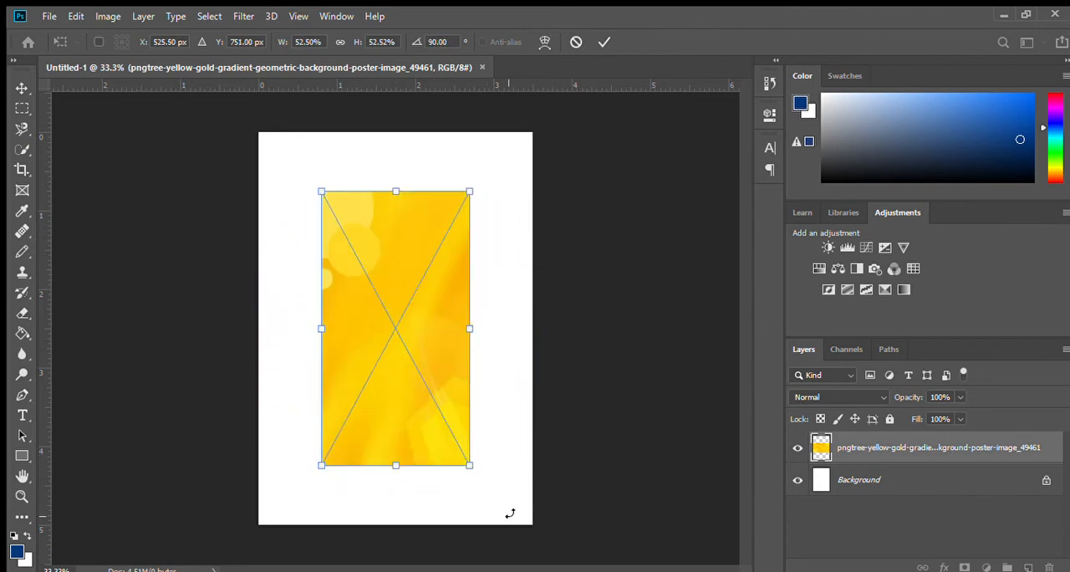
left_click_drag(469, 462, 519, 556)
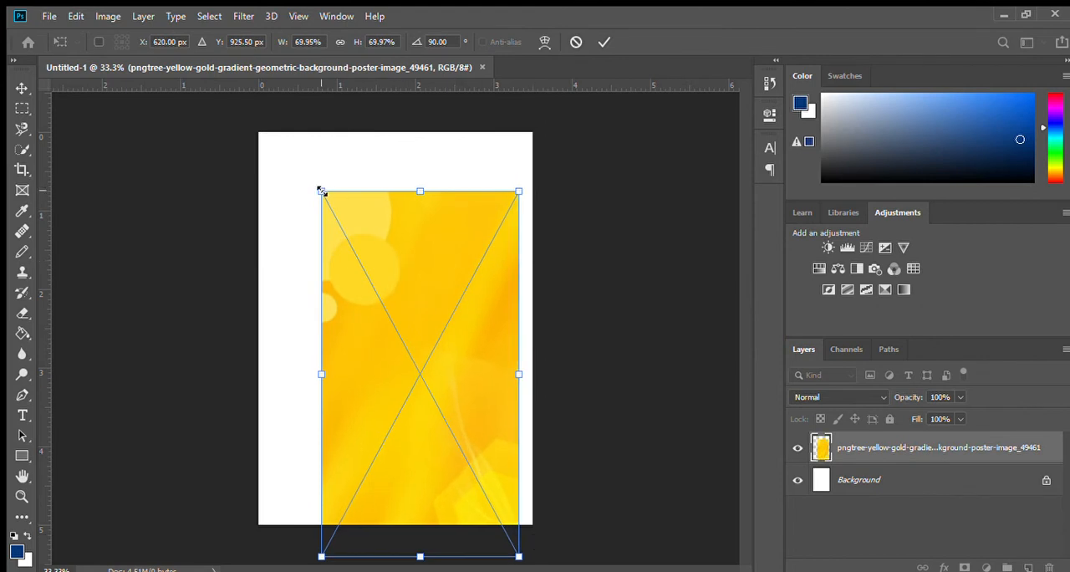
left_click_drag(321, 191, 223, 102)
left_click_drag(387, 172, 377, 201)
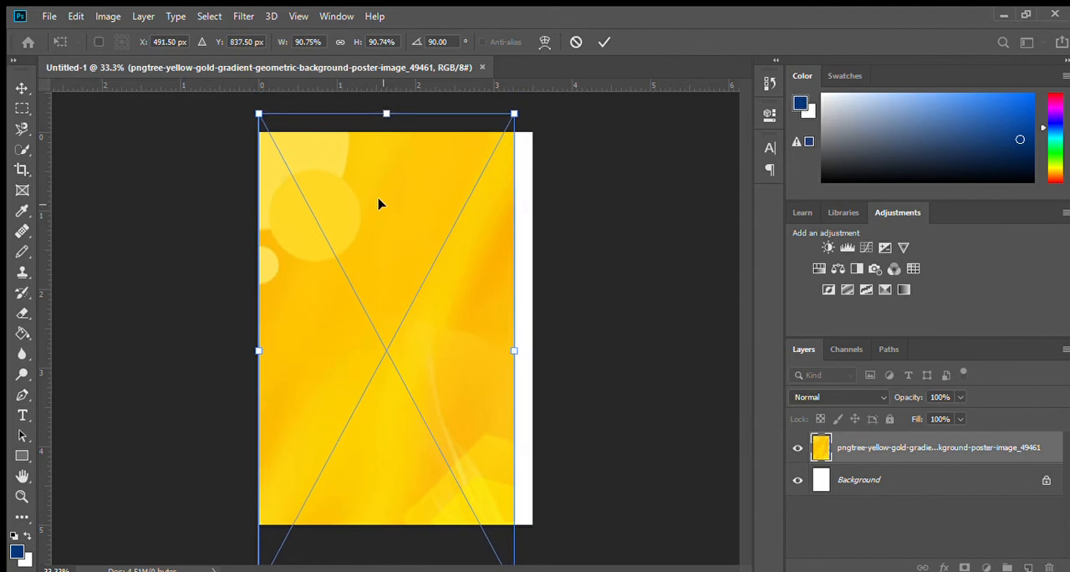
left_click_drag(514, 351, 544, 351)
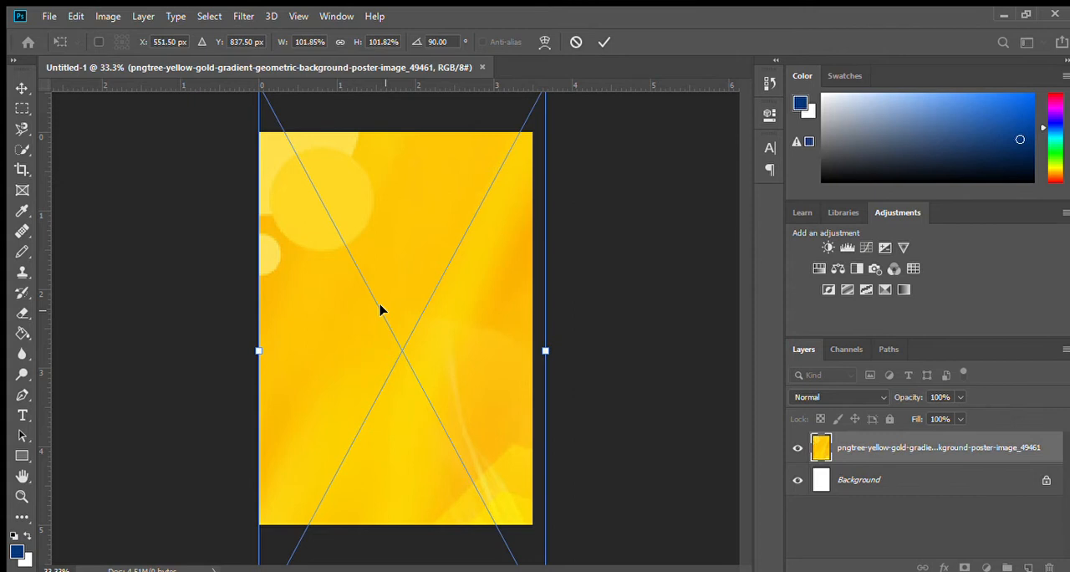
key("Return")
key("m")
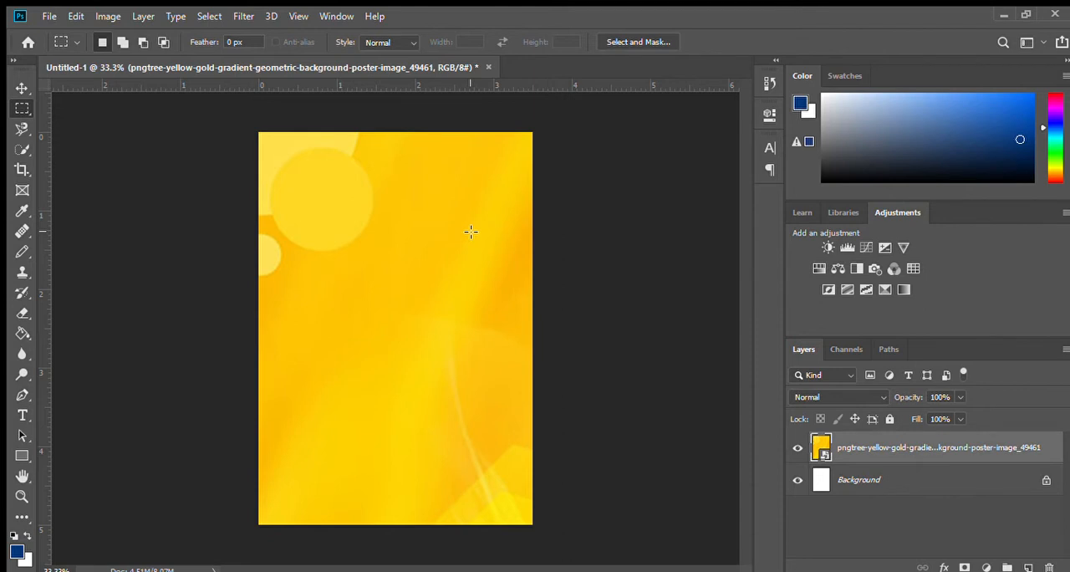
Step: Centre the yellow background horizontally and compress it vertically to about 76.9%, keeping the whole page covered from edge to edge
key("ctrl+t")
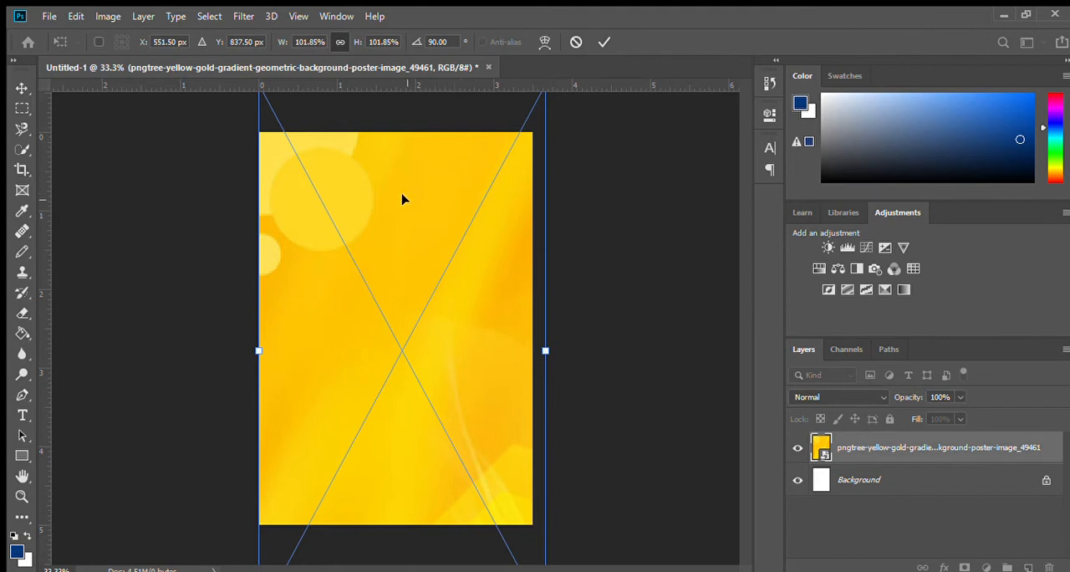
left_click_drag(424, 193, 416, 231)
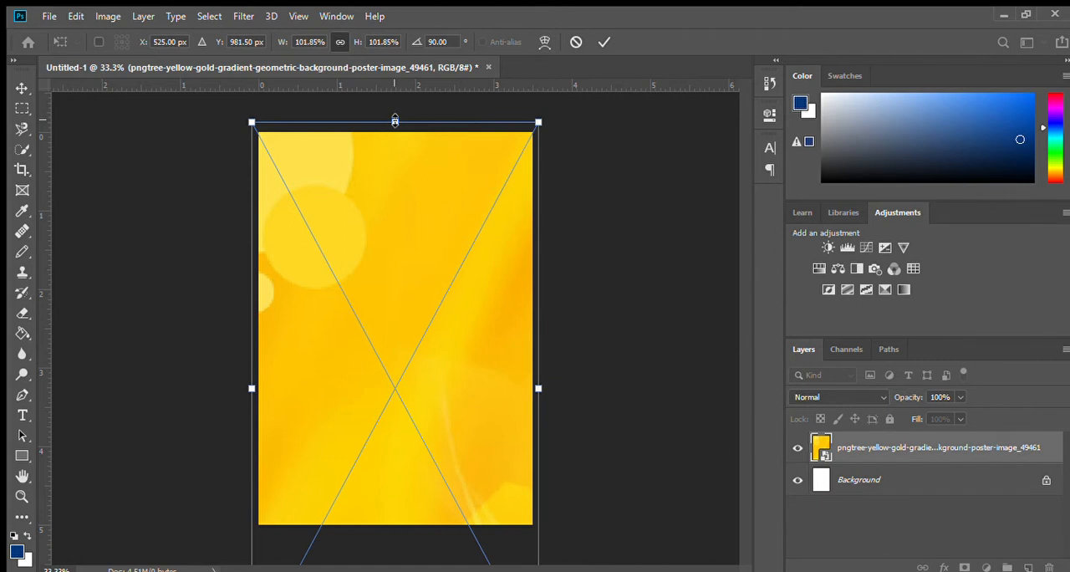
left_click_drag(394, 121, 396, 329)
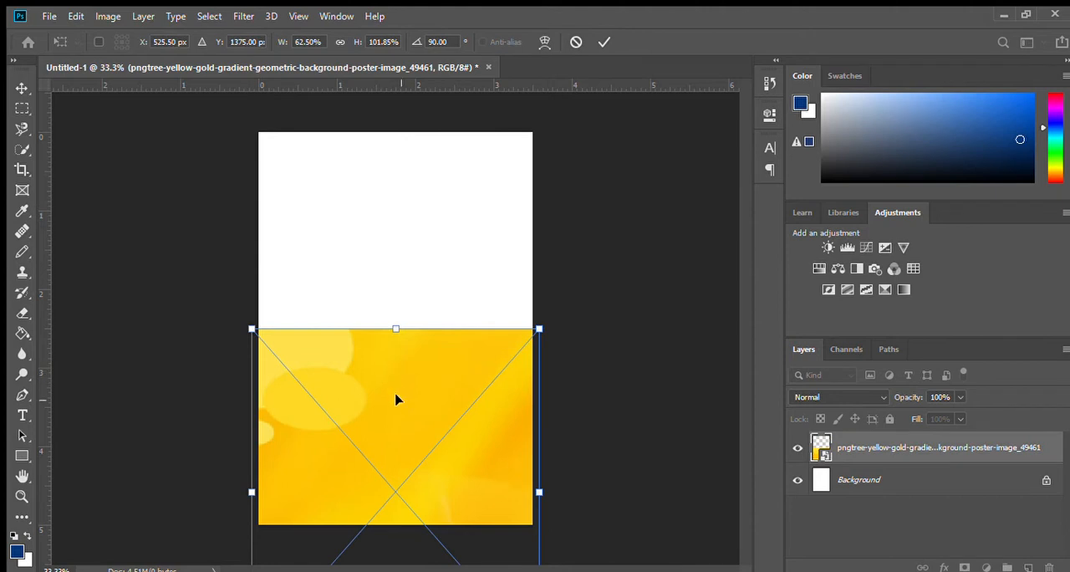
left_click_drag(382, 365, 387, 173)
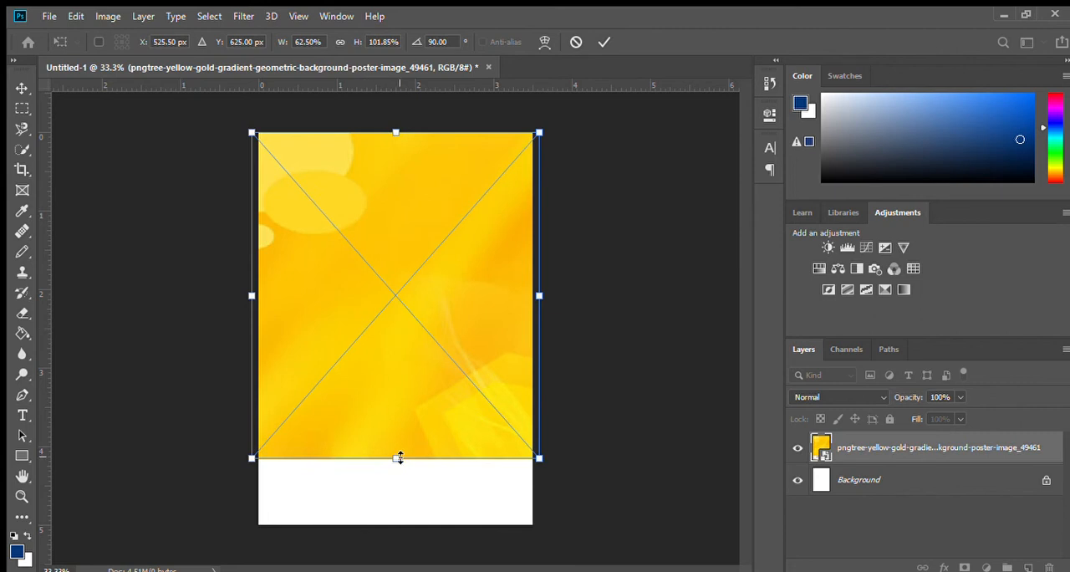
left_click_drag(398, 458, 398, 533)
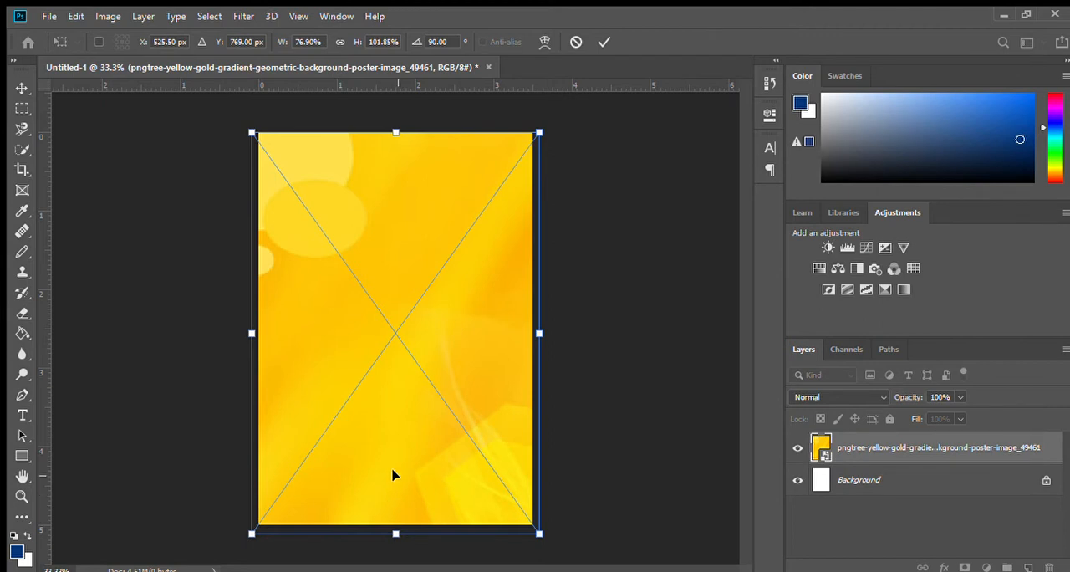
key("Return")
key("m")
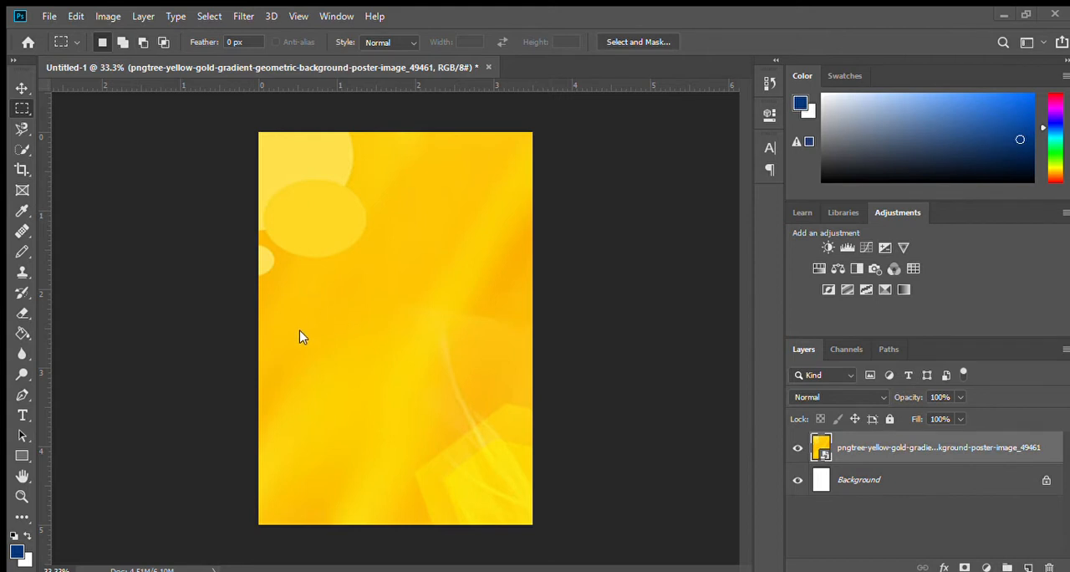
Step: Place the Happy Birthday burst image over the yellow background, scaled to about 37% and centred on the page
left_click_drag(416, 125, 465, 115)
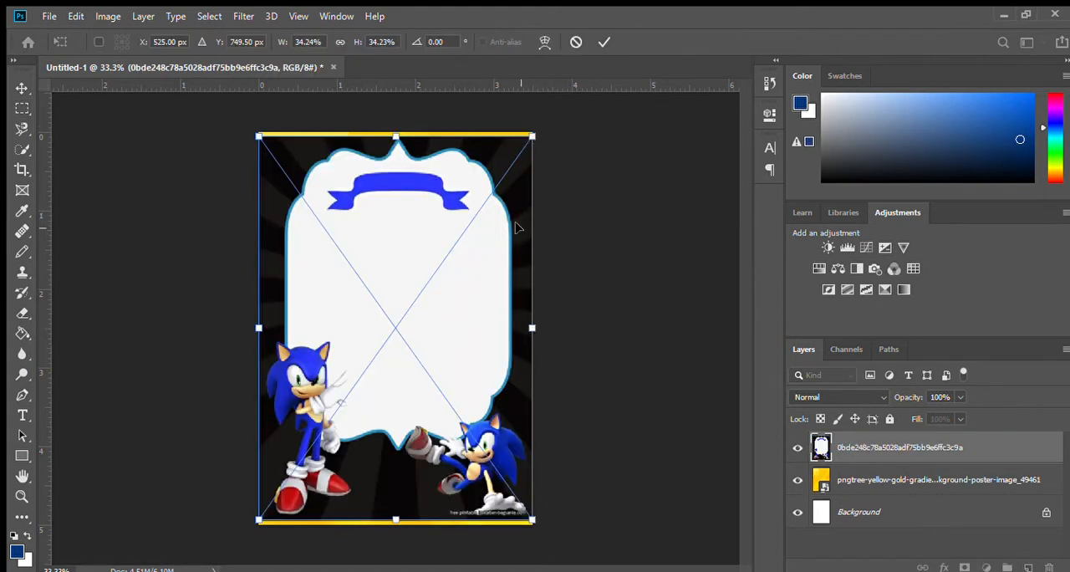
key("Escape")
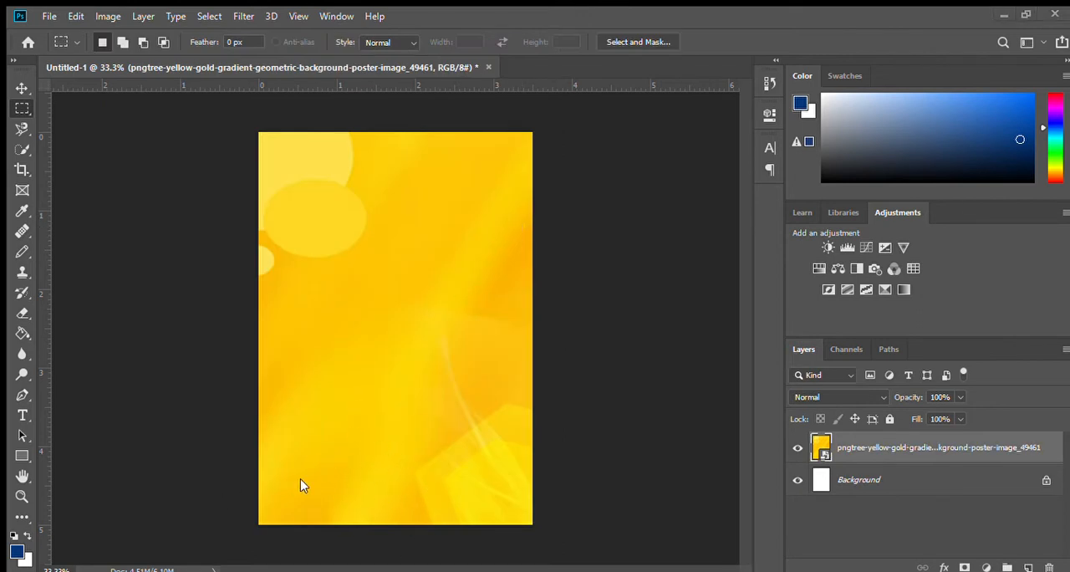
left_click_drag(347, 267, 388, 118)
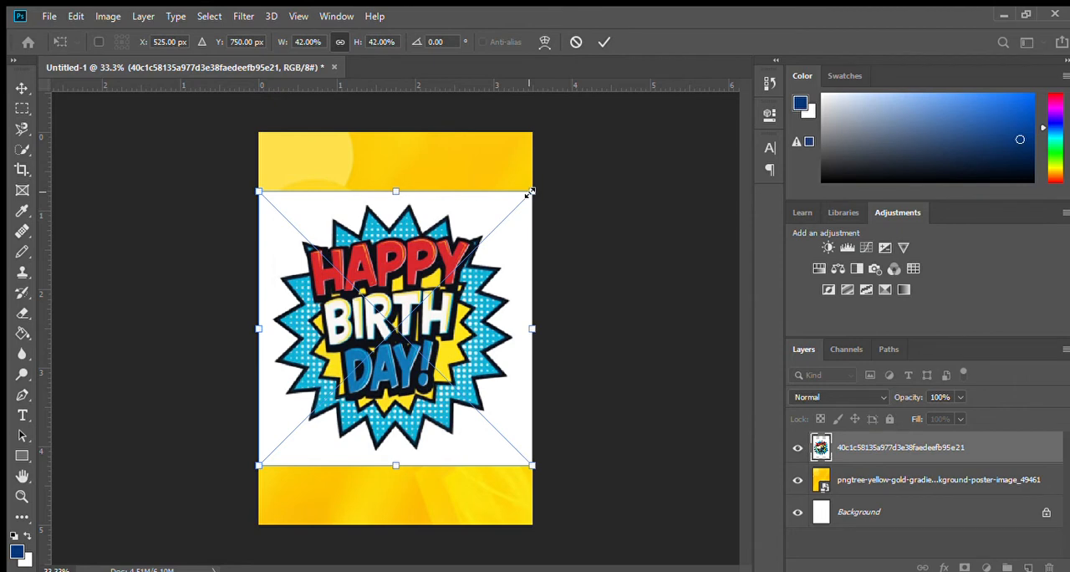
left_click_drag(530, 192, 516, 213)
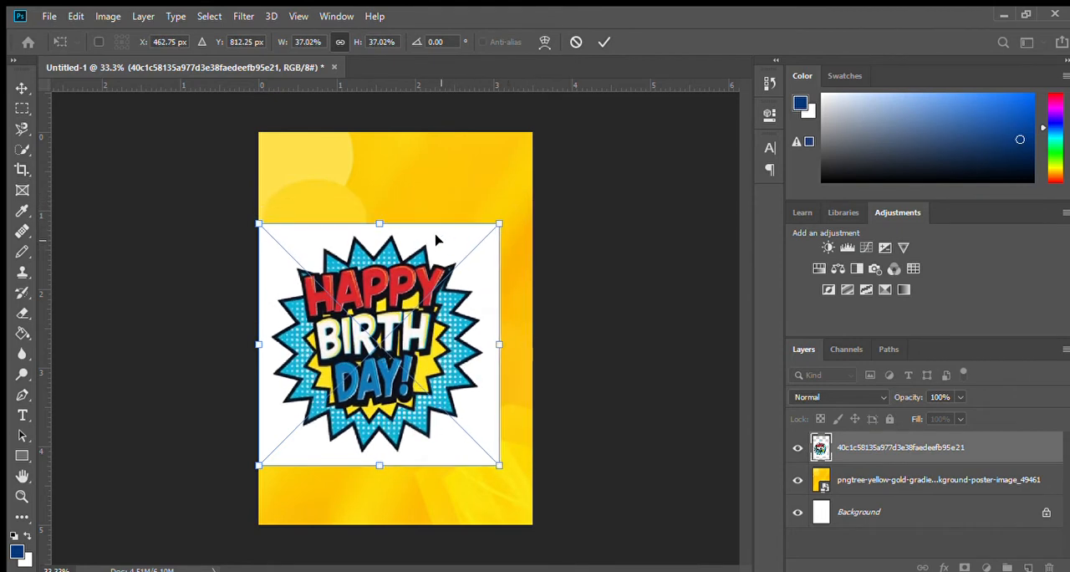
key("m")
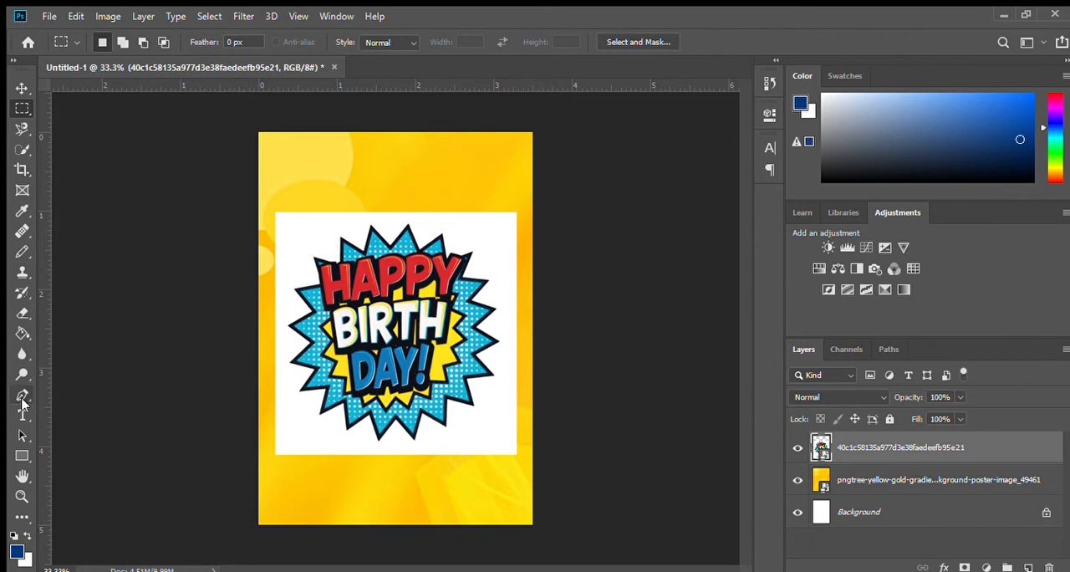
Step: Remove the white area around the Happy Birthday burst with the Magic Eraser at tolerance 32
left_click(22, 314)
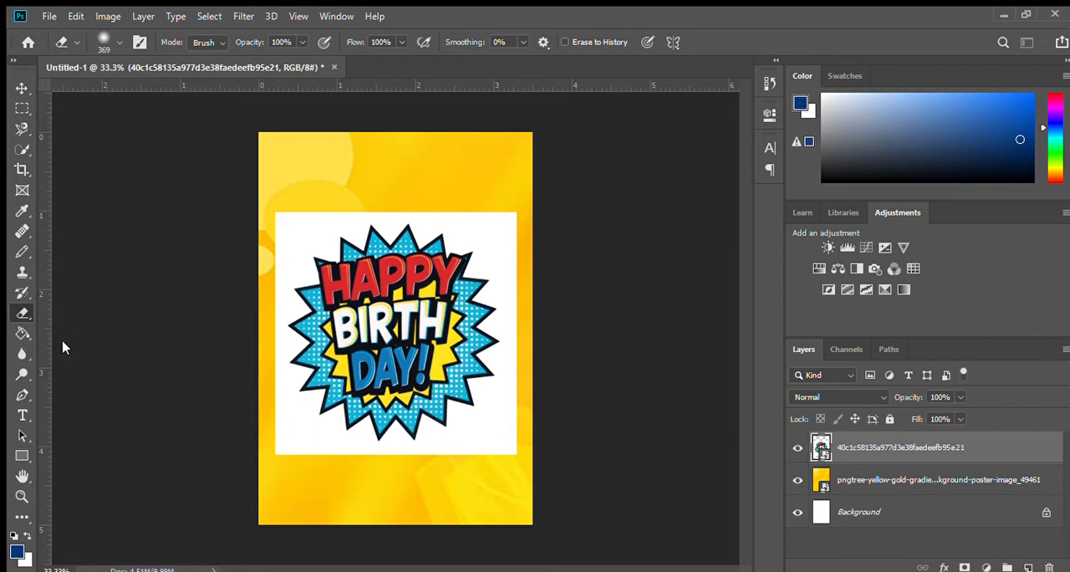
key("shift+e")
key("shift+e")
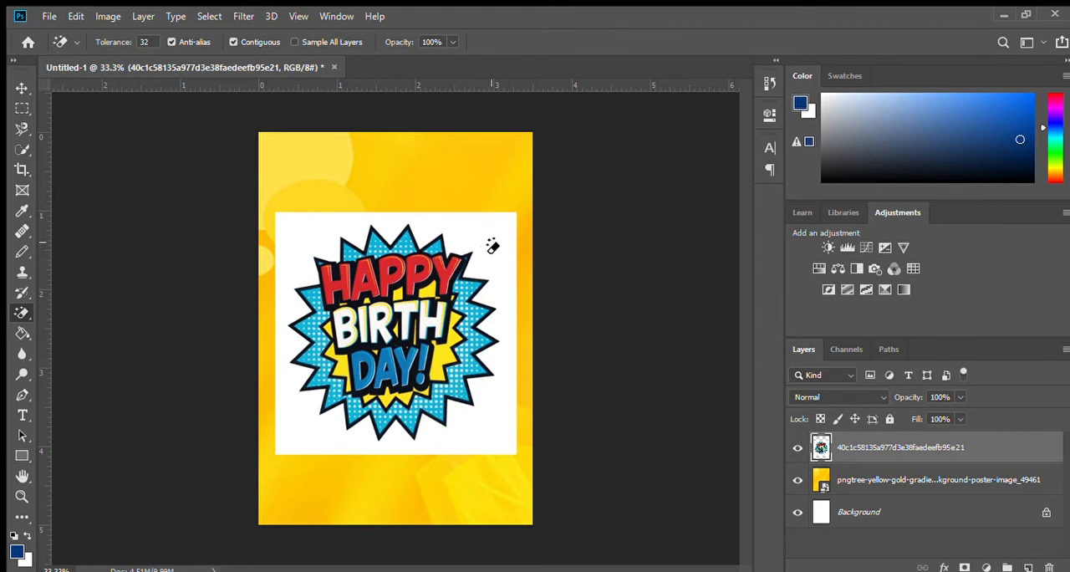
left_click(492, 242)
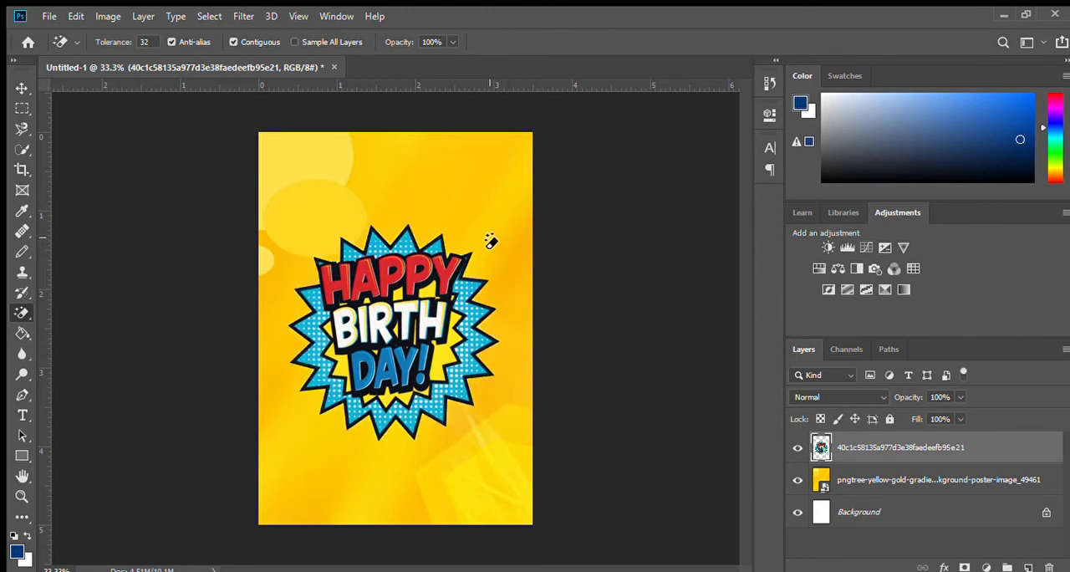
Step: Scale the Happy Birthday burst to about 58% and move it to the upper-left area of the page
key("ctrl+t")
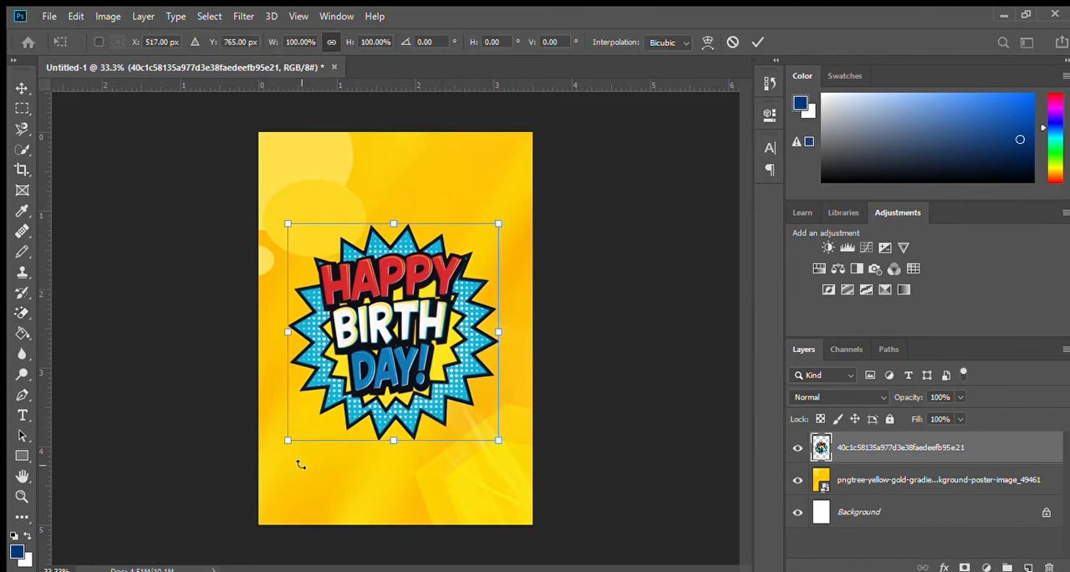
left_click_drag(497, 441, 391, 367)
left_click_drag(329, 291, 342, 191)
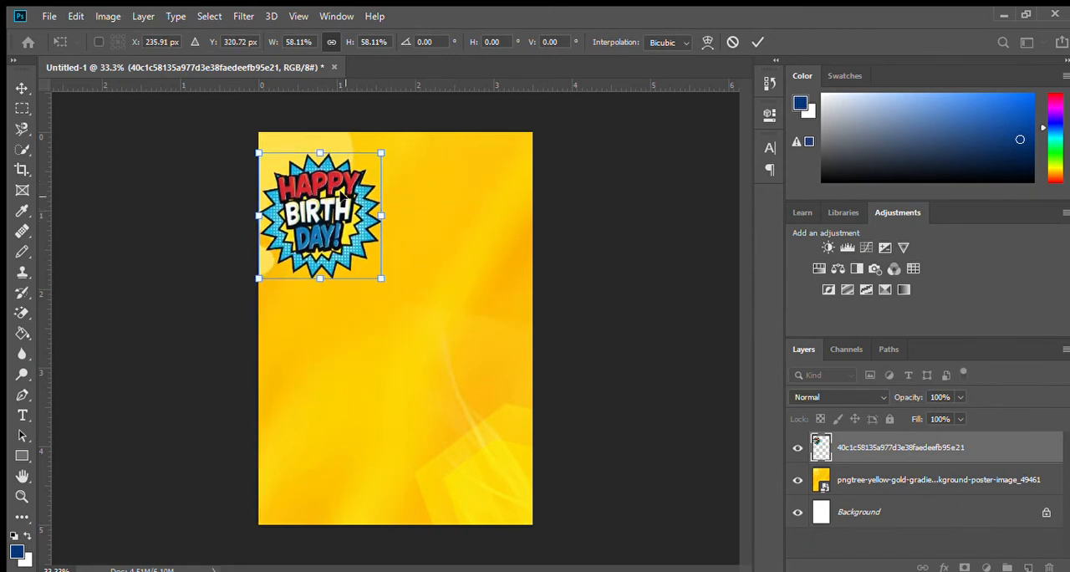
key("Return")
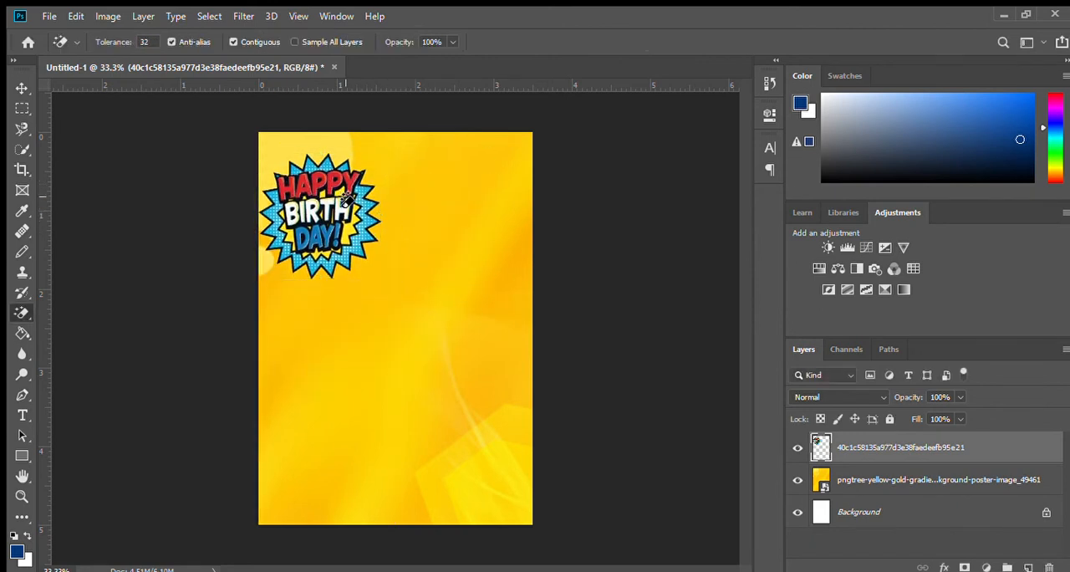
Step: Add a dark blue 50 pt text with the celebrant's full name in capitals below the birthday burst
left_click(22, 416)
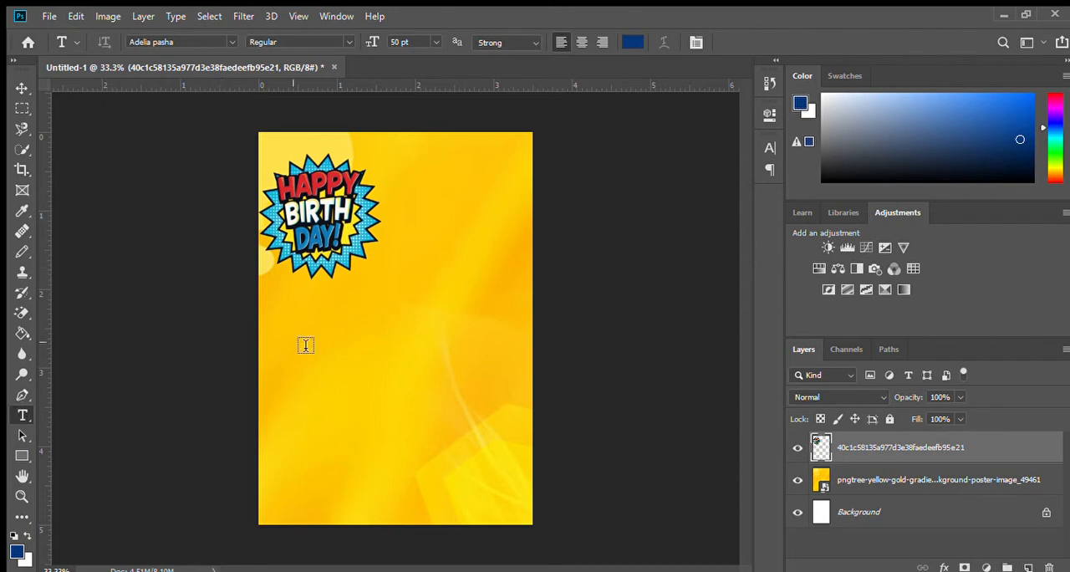
left_click(342, 341)
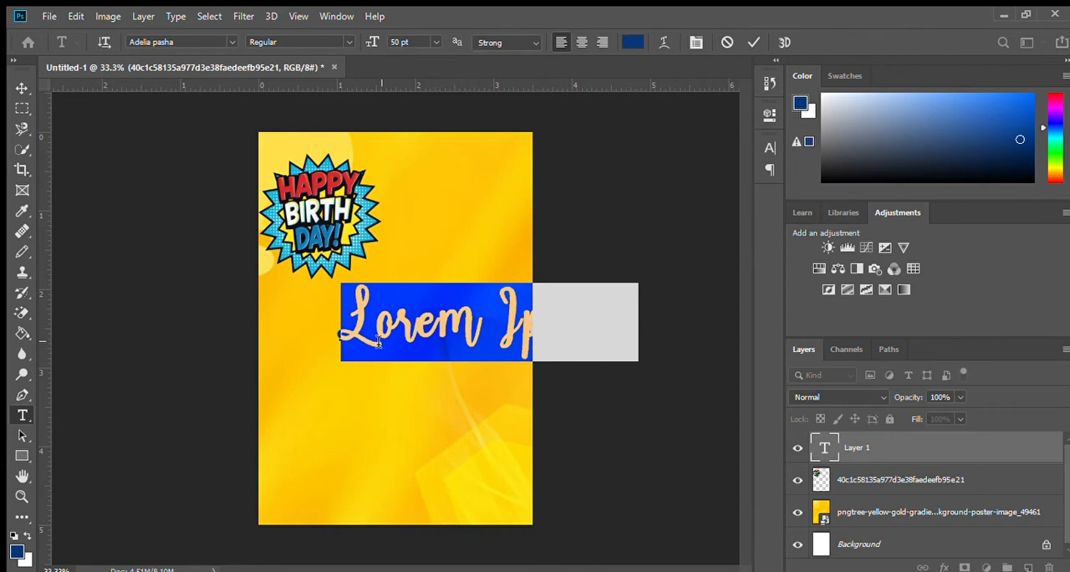
type("JOHN")
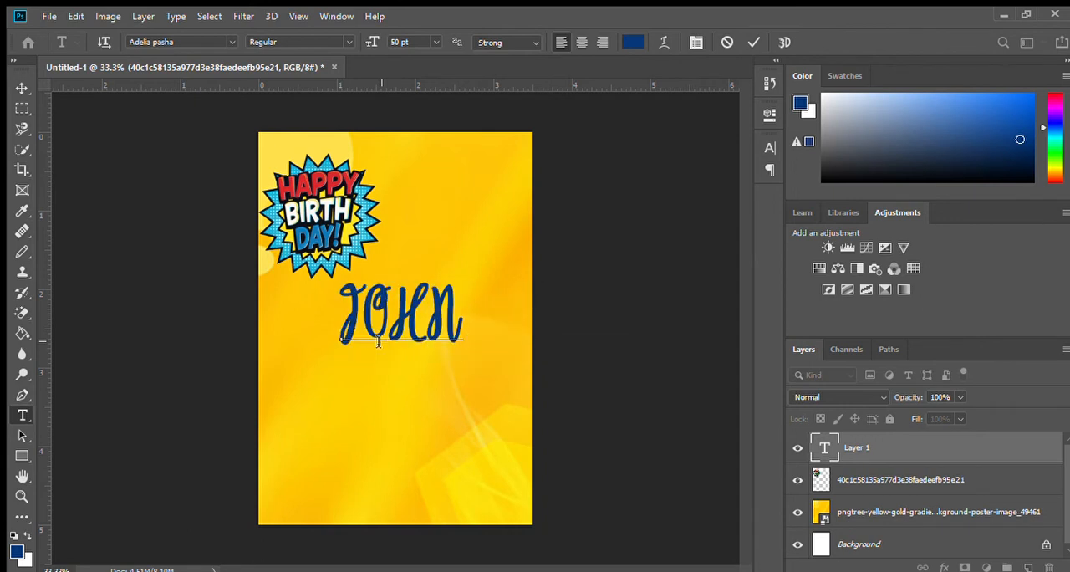
type(" EN")
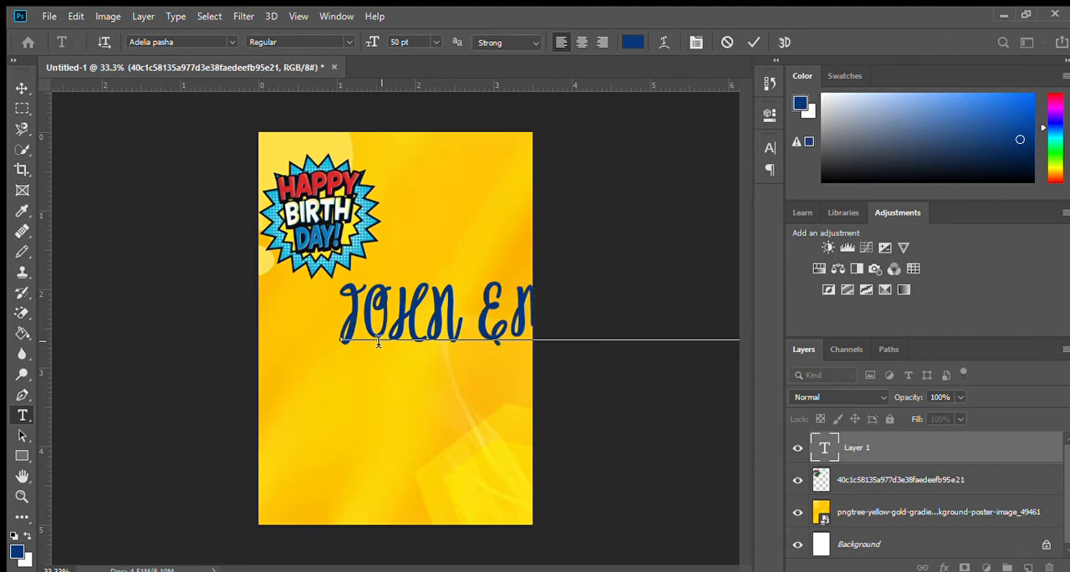
key("ctrl")
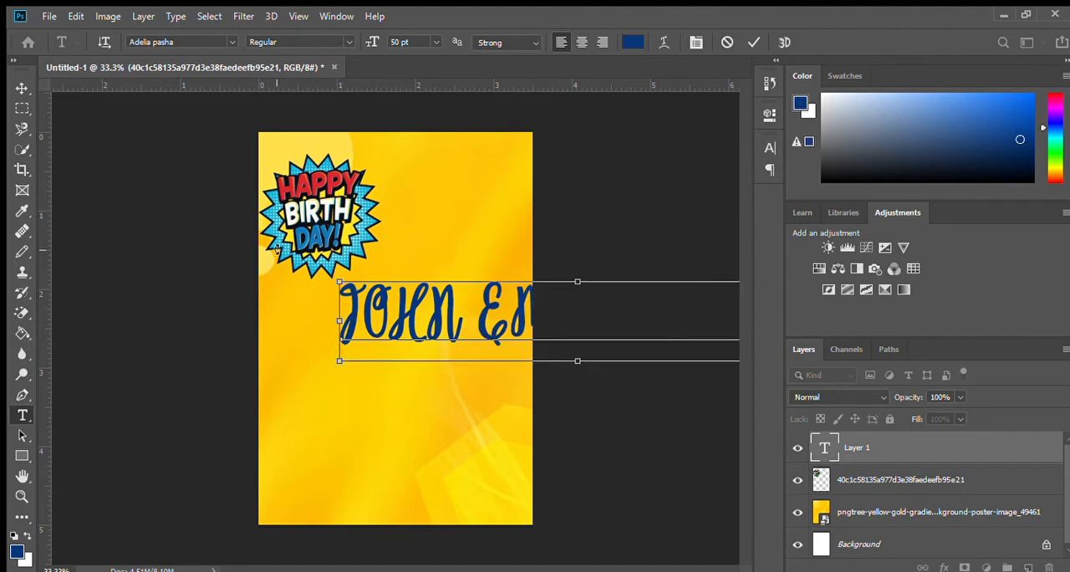
Step: Change the font of the entire name text to Nightclub BTN
key("ctrl+a")
left_click(226, 39)
key("Down")
key("Down")
key("Down")
key("Down")
key("Down")
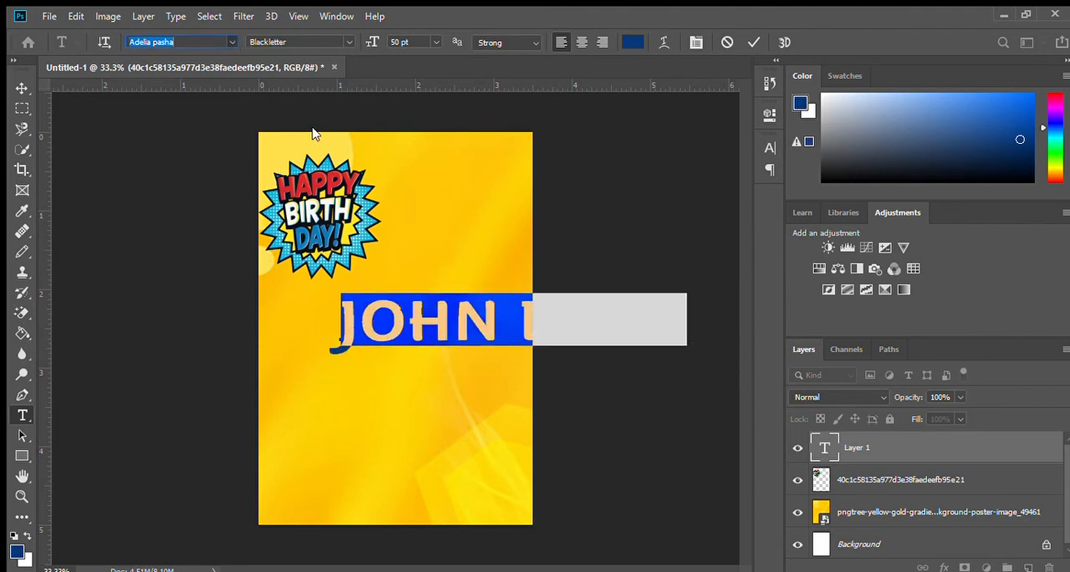
key("Down")
key("Down")
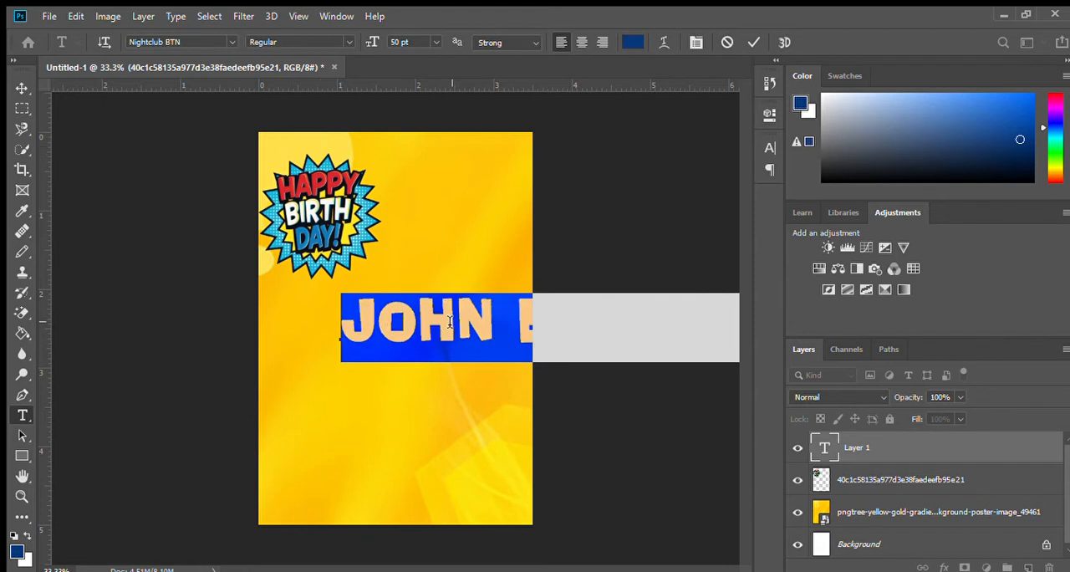
Step: Shift the name text leftward below the birthday burst so it runs across the page on both sides
left_click(519, 317)
left_click_drag(508, 394, 458, 401)
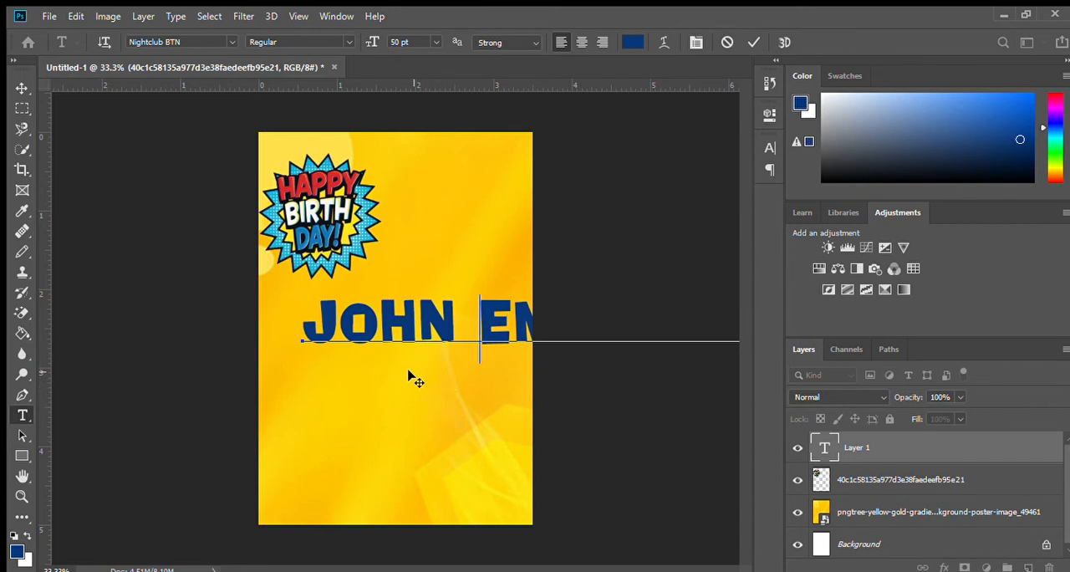
left_click_drag(418, 374, 210, 406)
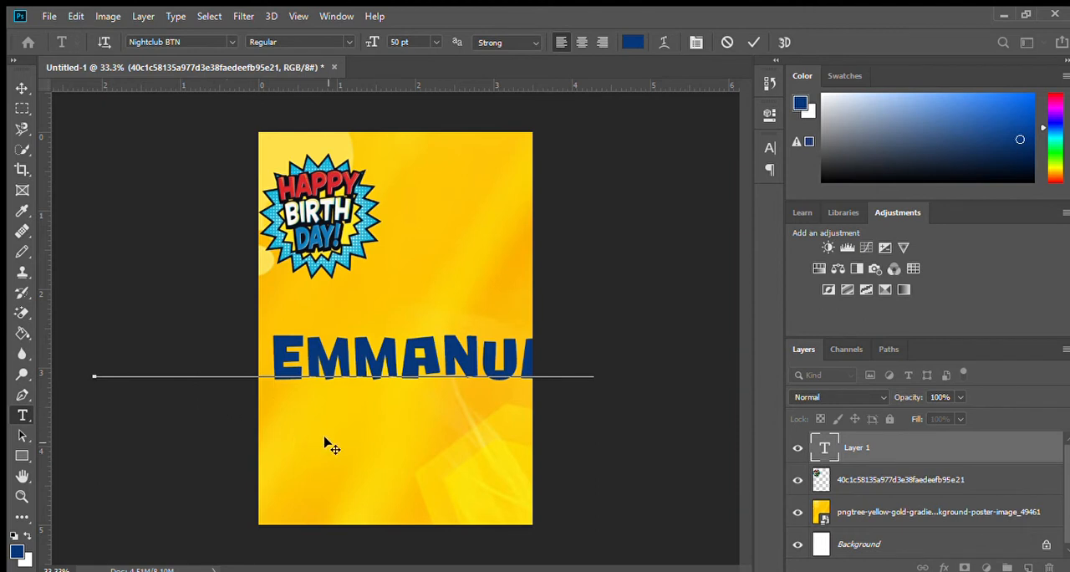
left_click_drag(552, 401, 406, 331)
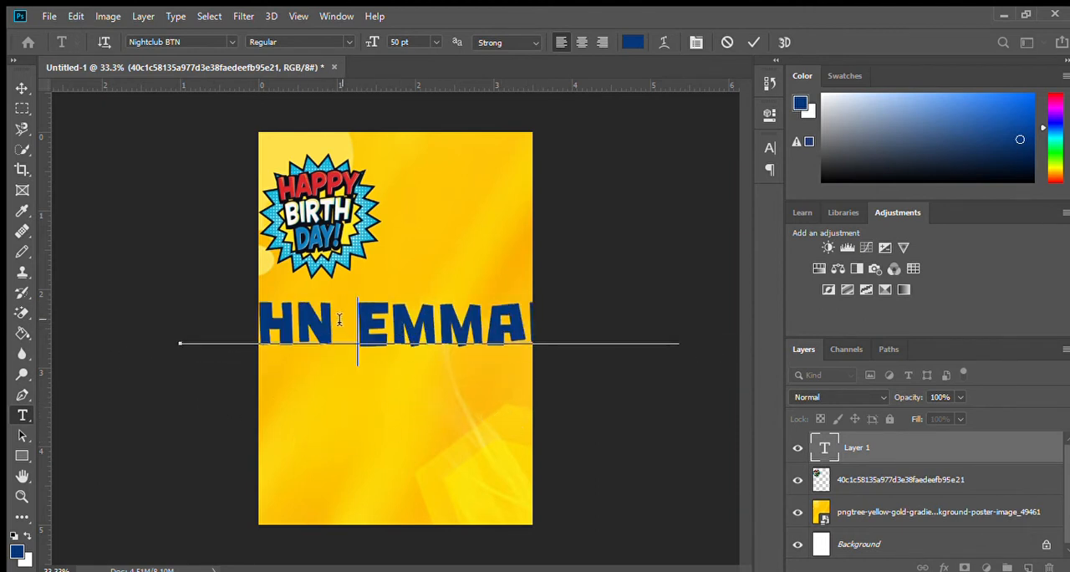
Step: Reduce the entire name text to 26 pt and move it just below the birthday burst so it fits across the page
left_click(415, 324)
key("Right")
key("Right")
key("ctrl+a")
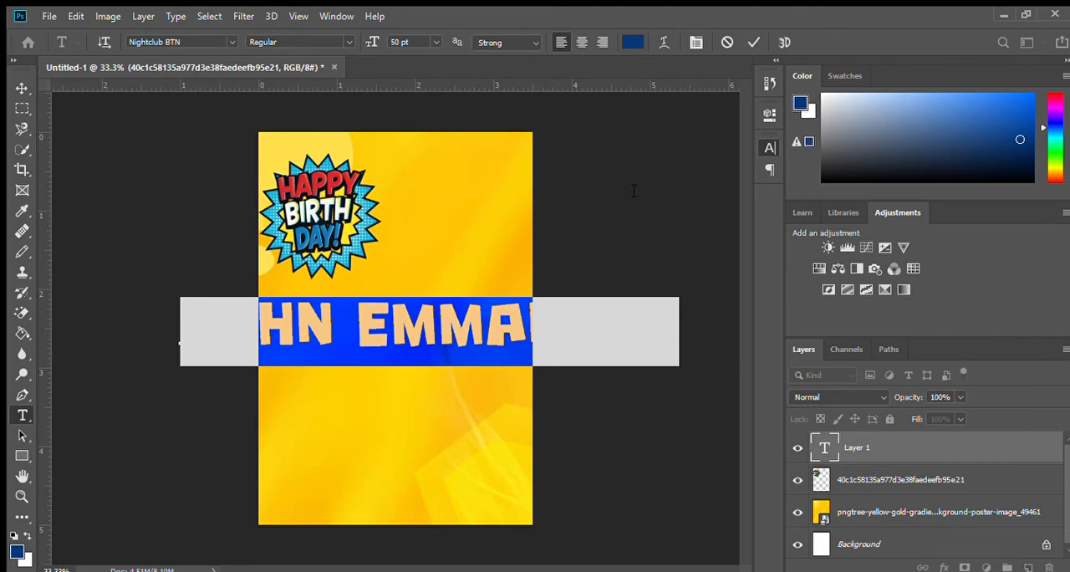
key("ctrl+shift+comma")
key("ctrl+shift+comma")
key("ctrl+shift+comma")
key("ctrl+shift+comma")
key("ctrl+shift+comma")
key("ctrl+shift+comma")
key("ctrl+shift+comma")
key("ctrl+shift+comma")
key("ctrl+shift+comma")
key("ctrl+shift+comma")
key("ctrl+shift+comma")
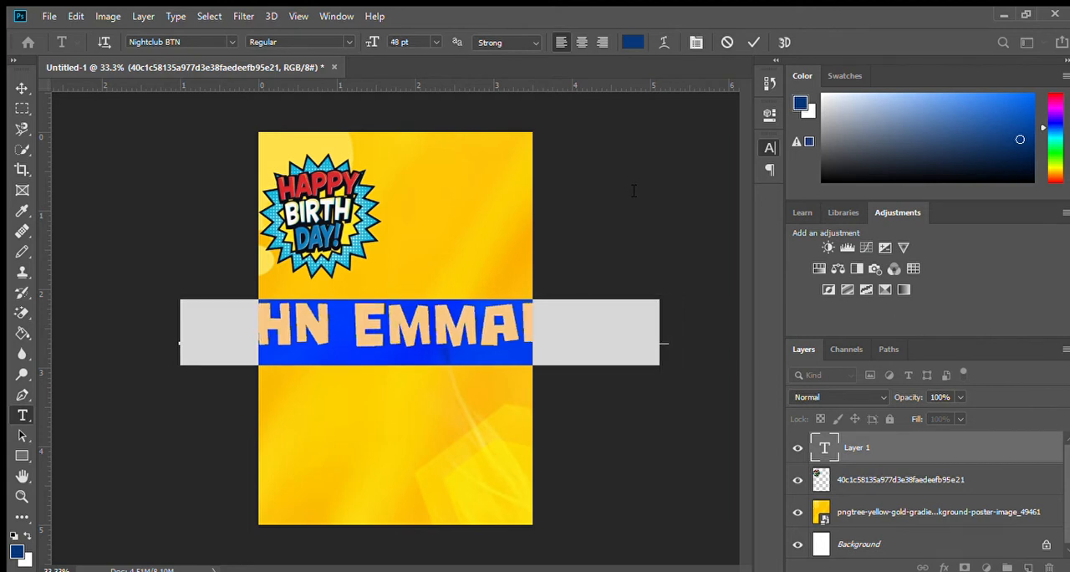
key("ctrl+shift+comma")
key("ctrl+shift+comma")
key("ctrl+shift+comma")
key("ctrl+shift+comma")
key("ctrl+shift+comma")
key("ctrl+shift+comma")
key("ctrl+shift+comma")
key("ctrl+shift+comma")
key("ctrl+shift+comma")
key("ctrl+shift+comma")
key("ctrl+shift+comma")
key("ctrl+shift+comma")
key("ctrl+shift+comma")
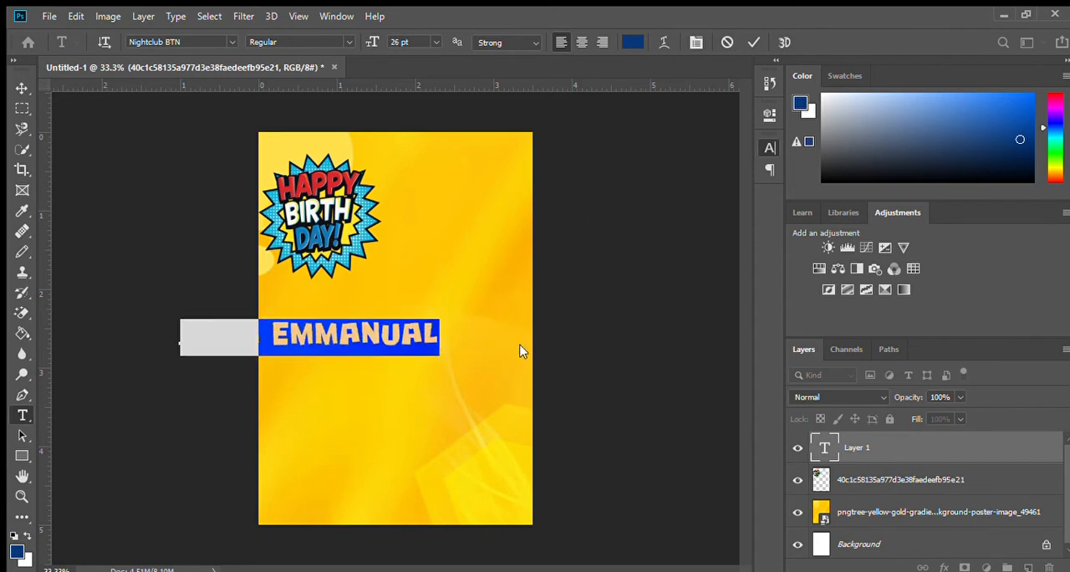
left_click_drag(387, 387, 472, 357)
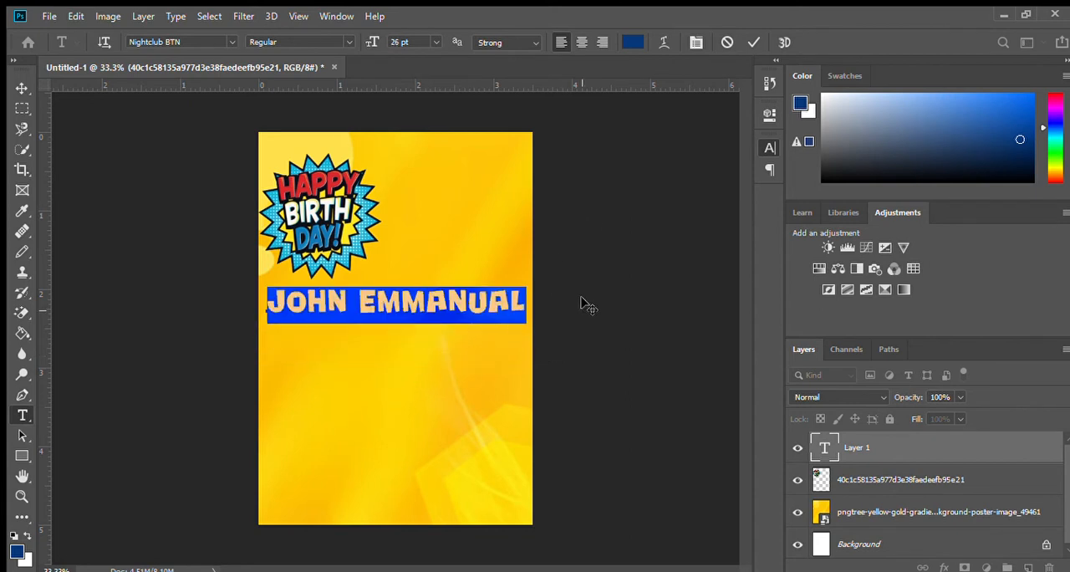
Step: Correct the second-to-last letter of the name to E and set the whole text to 20 pt
left_click_drag(492, 295, 505, 299)
type("E")
key("ctrl+a")
key("ctrl+shift+comma")
key("ctrl+shift+comma")
key("ctrl+shift+comma")
key("ctrl+shift+comma")
key("ctrl+shift+comma")
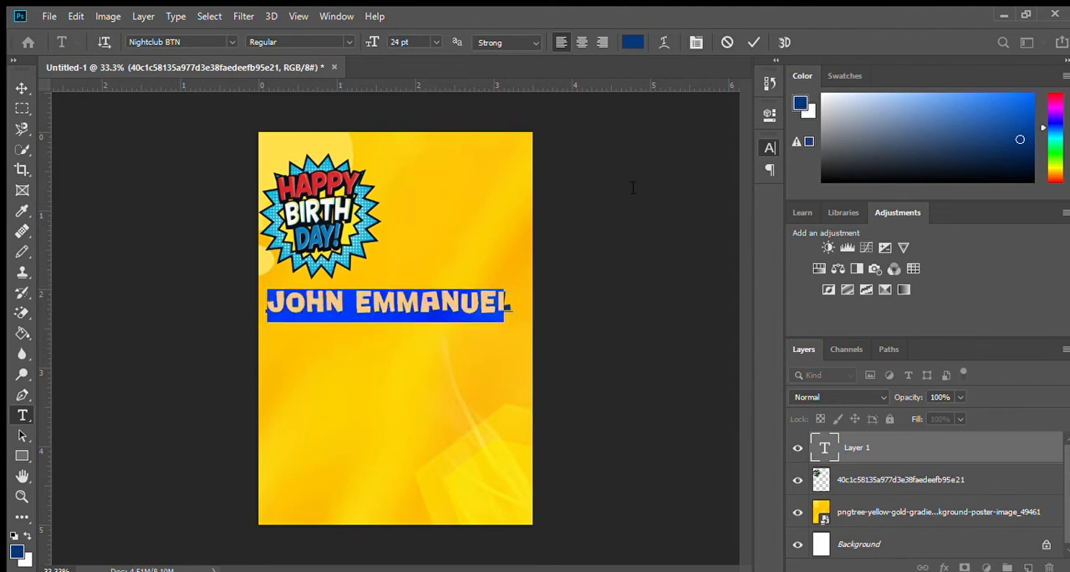
key("ctrl+shift+comma")
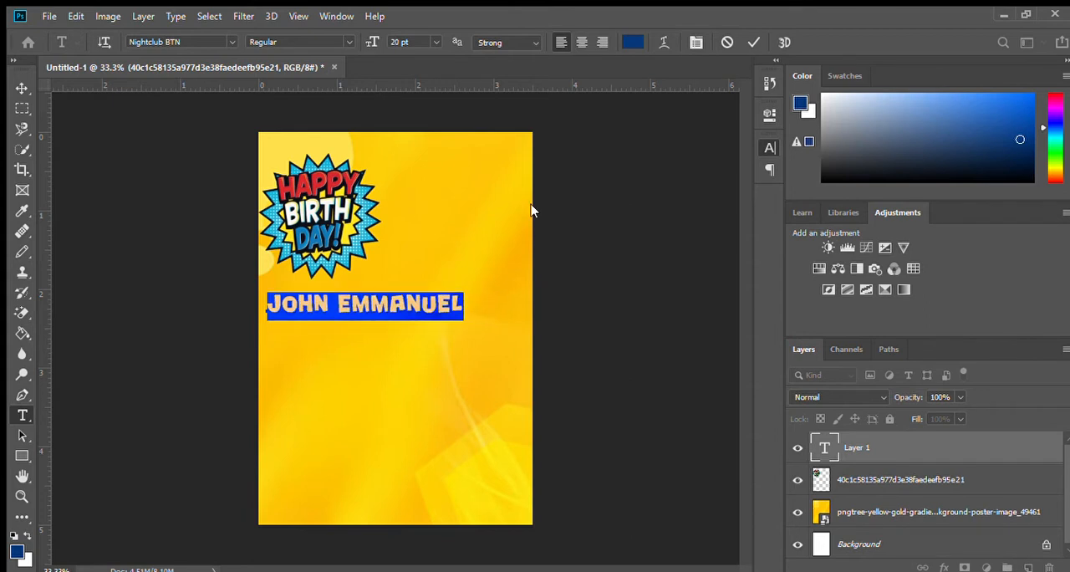
Step: Shift the name text slightly right and up, and add a second line reading TURNS SEVEN
left_click(348, 310)
left_click_drag(405, 341, 427, 337)
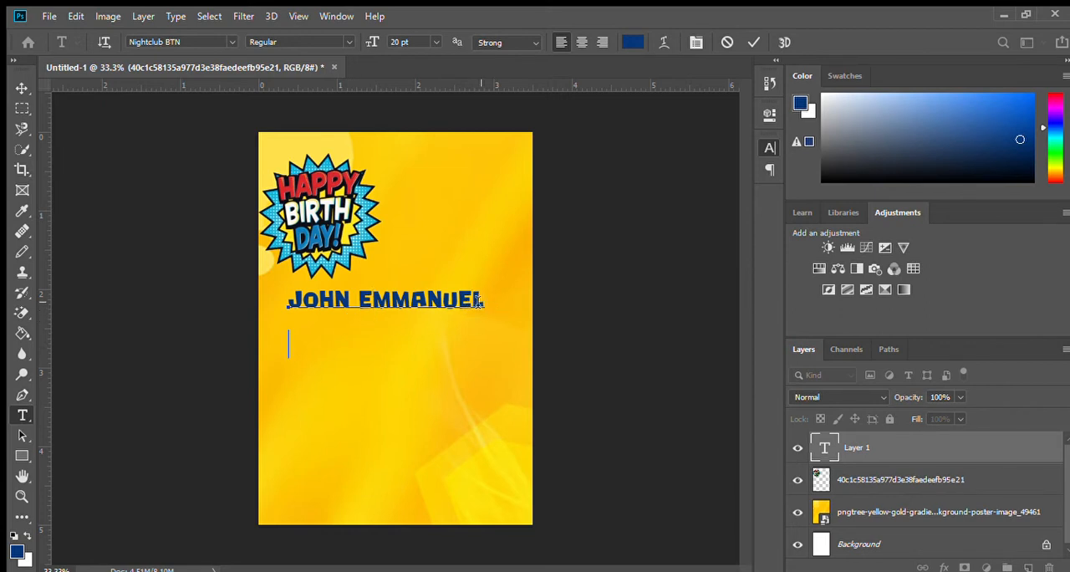
type("TURNS SEVEM")
key("BackSpace")
type("N")
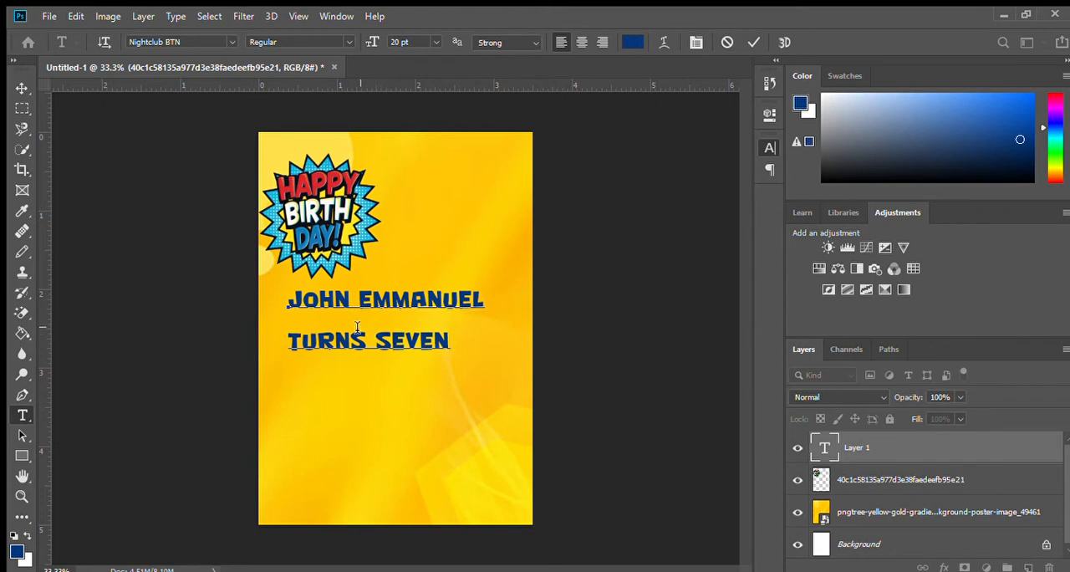
Step: Tighten the line spacing so the TURNS SEVEN line sits close beneath the name
key("ctrl")
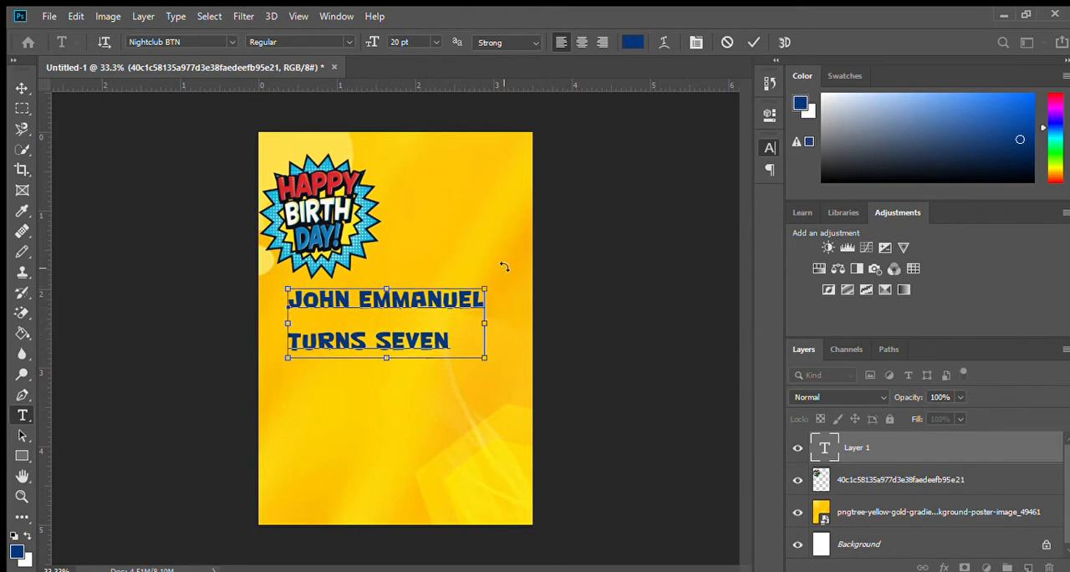
key("ctrl+a")
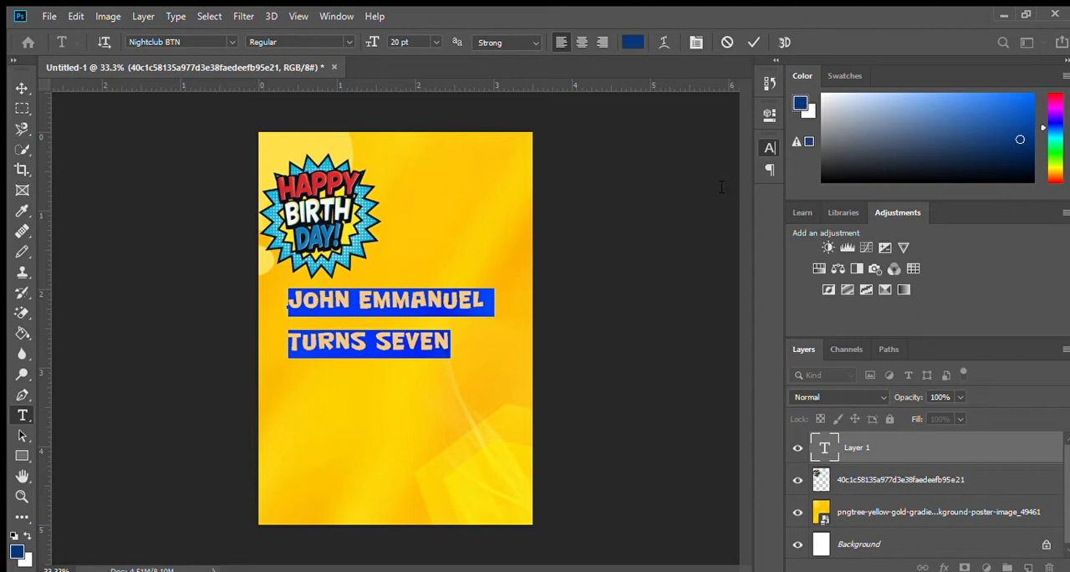
key("alt+Up")
key("alt+Up")
key("alt+Up")
key("alt+Up")
key("alt+Up")
key("alt+Up")
key("alt+Up")
key("alt+Up")
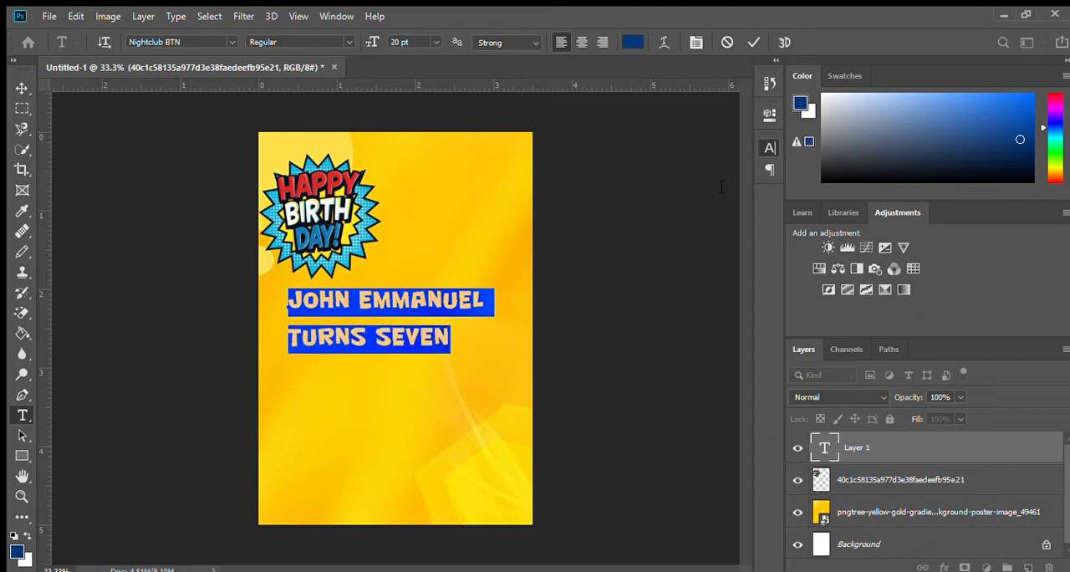
key("alt+Up")
key("alt+Up")
key("alt+Up")
key("alt+Up")
key("alt+Up")
key("alt+Up")
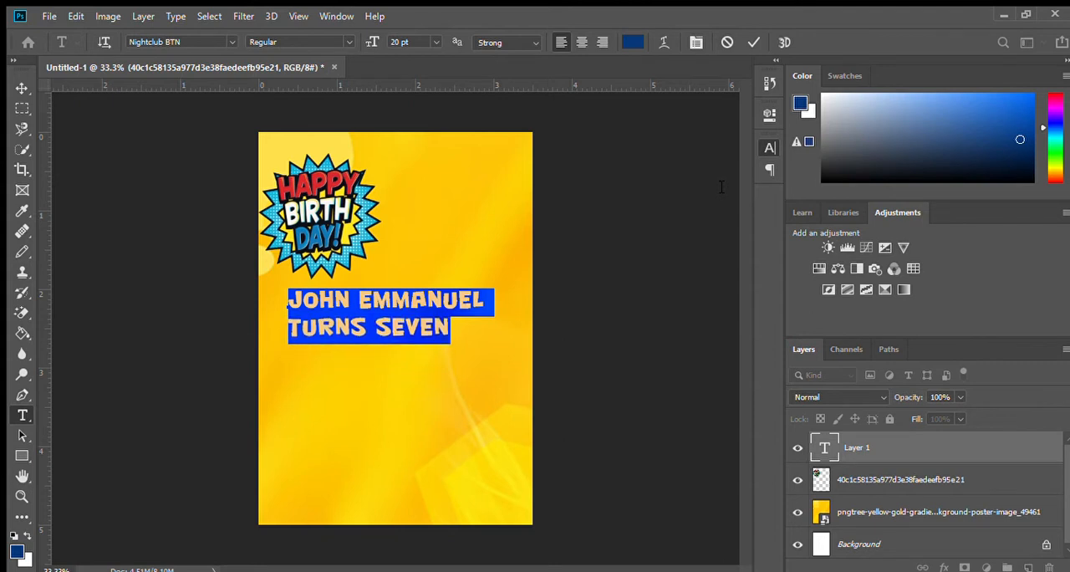
key("alt+Up")
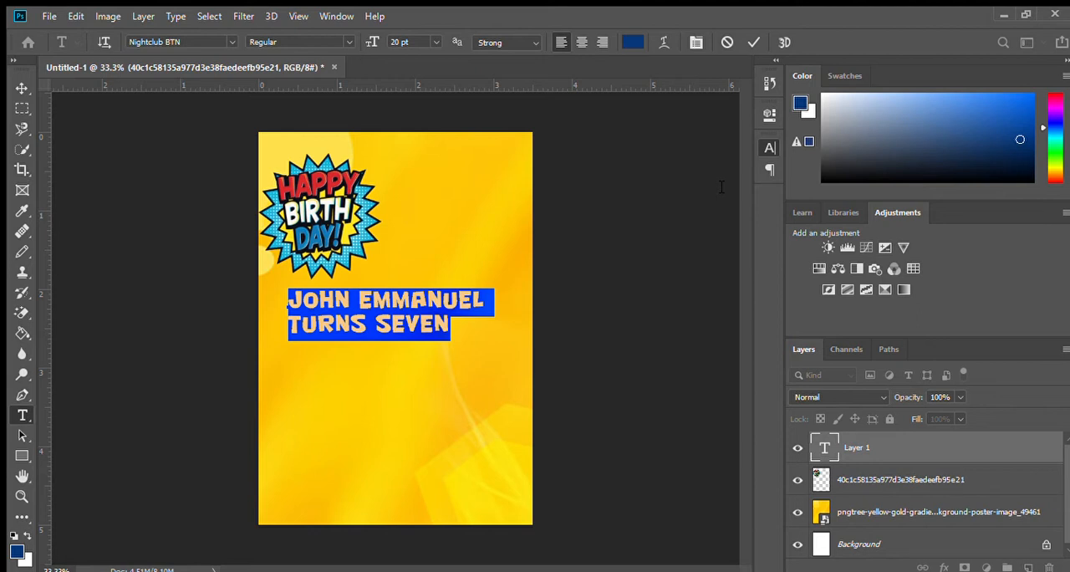
Step: Centre-align the two text lines and reposition them in the middle of the page below the birthday burst
left_click(577, 44)
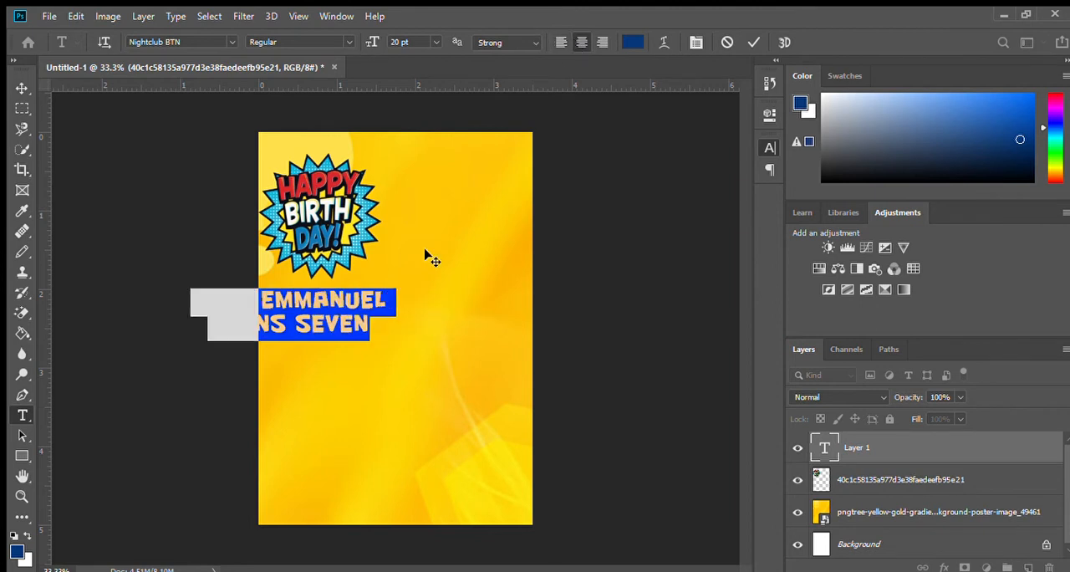
left_click_drag(382, 346, 442, 360)
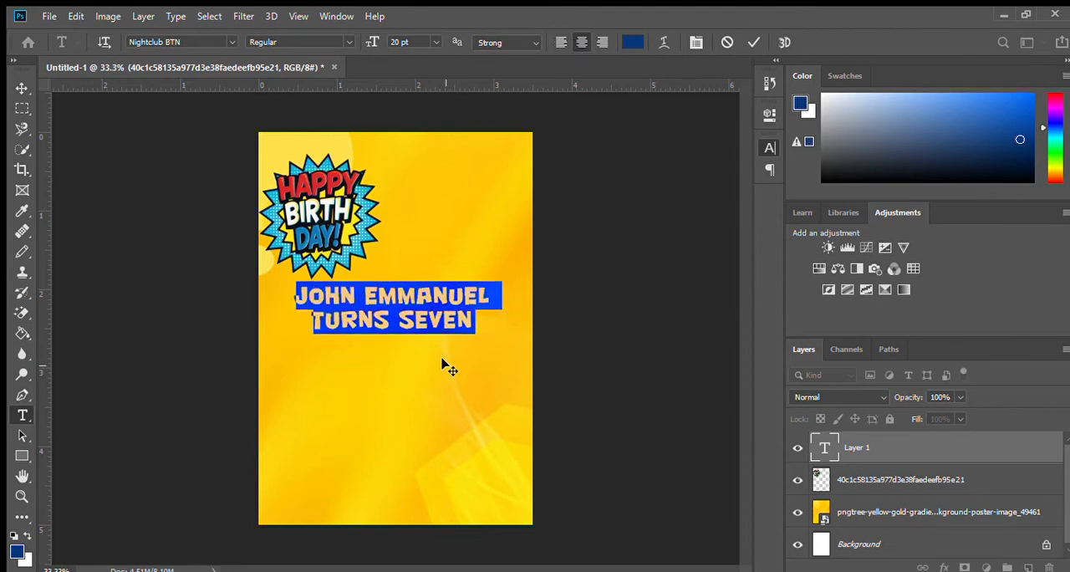
left_click(399, 304)
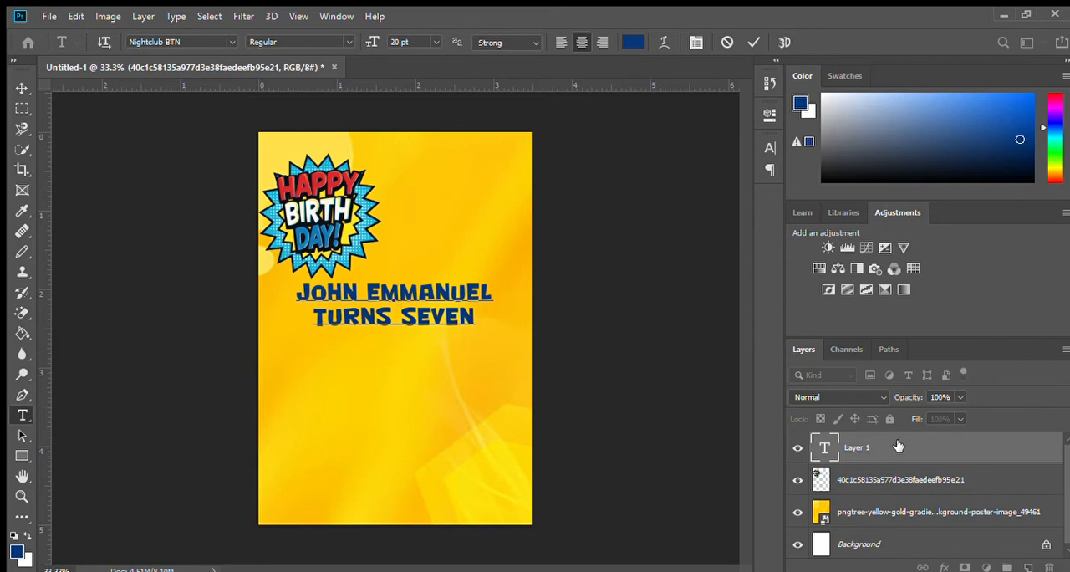
left_click(879, 489)
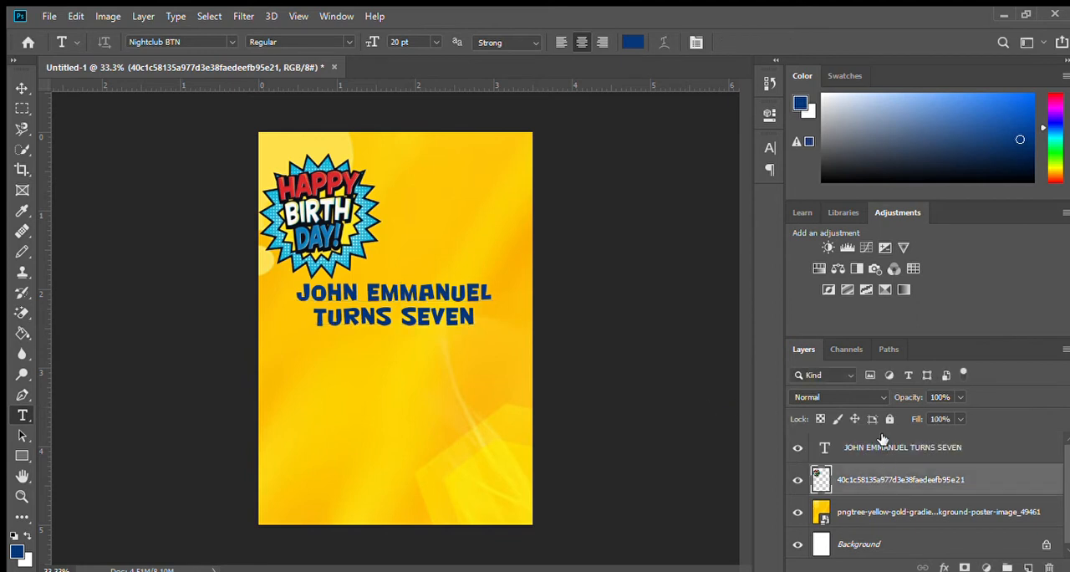
Step: Give the two-line text layer a black stroke, inner glow, outer glow and drop shadow
left_click(874, 451)
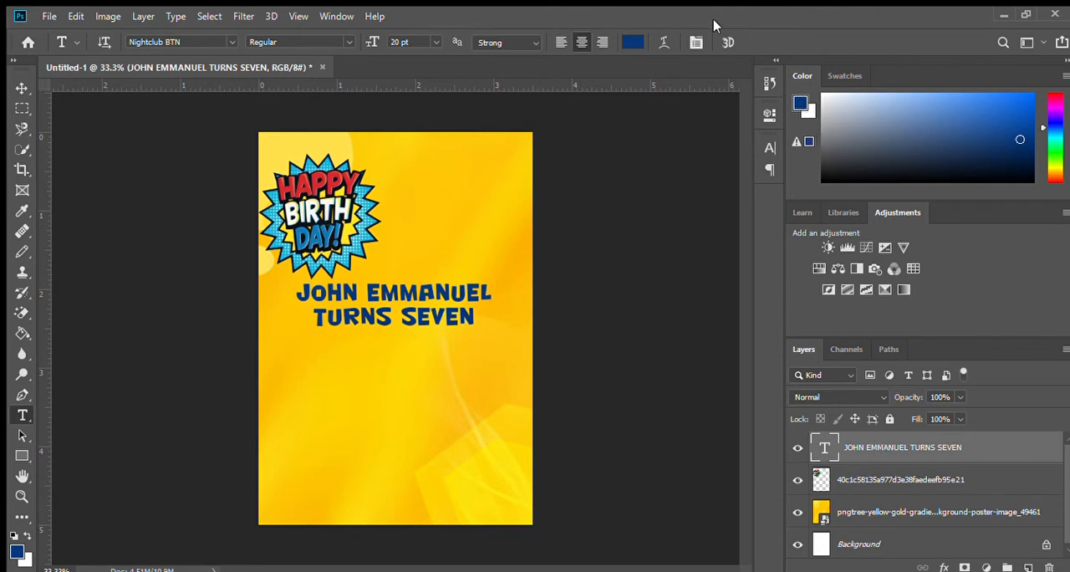
key("h")
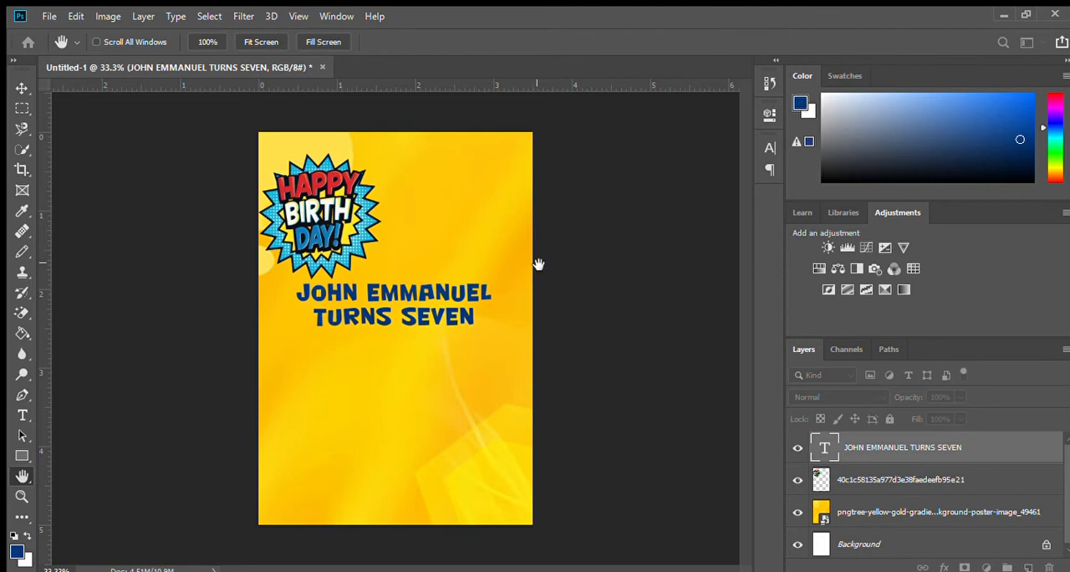
left_click(642, 271)
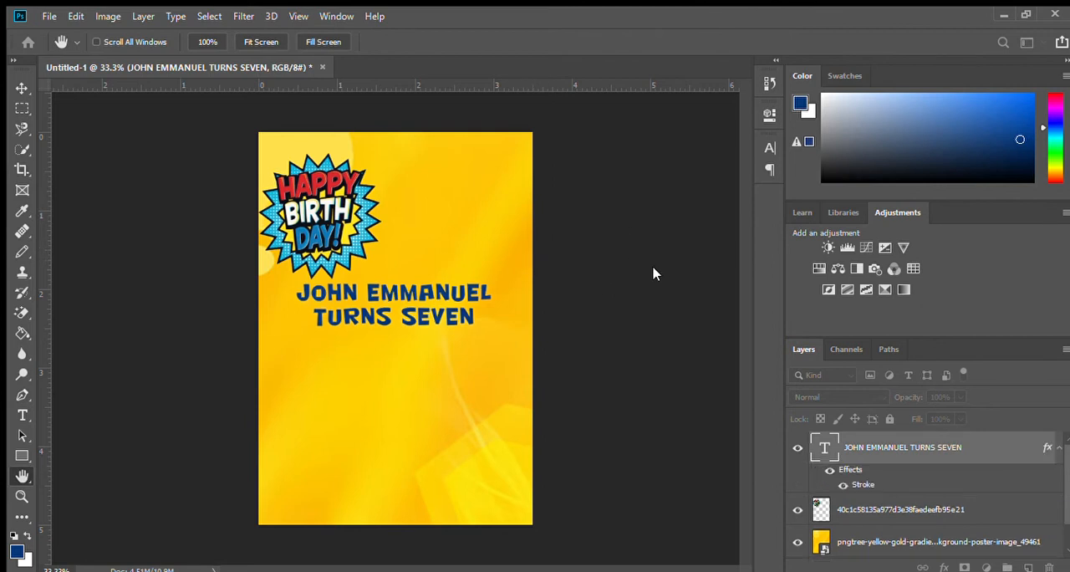
key("i")
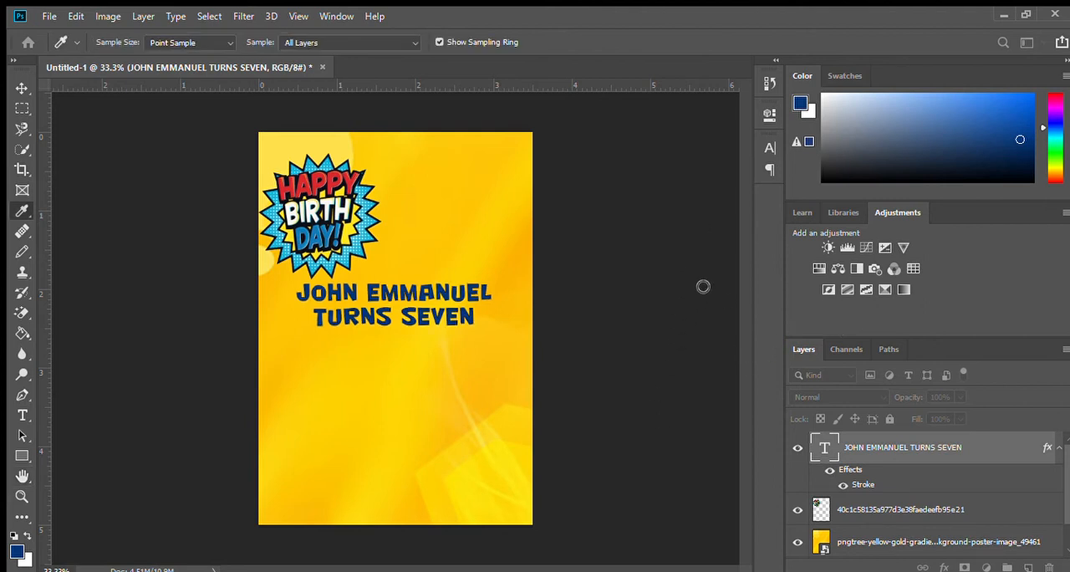
left_click(628, 206)
left_click(719, 362)
key("h")
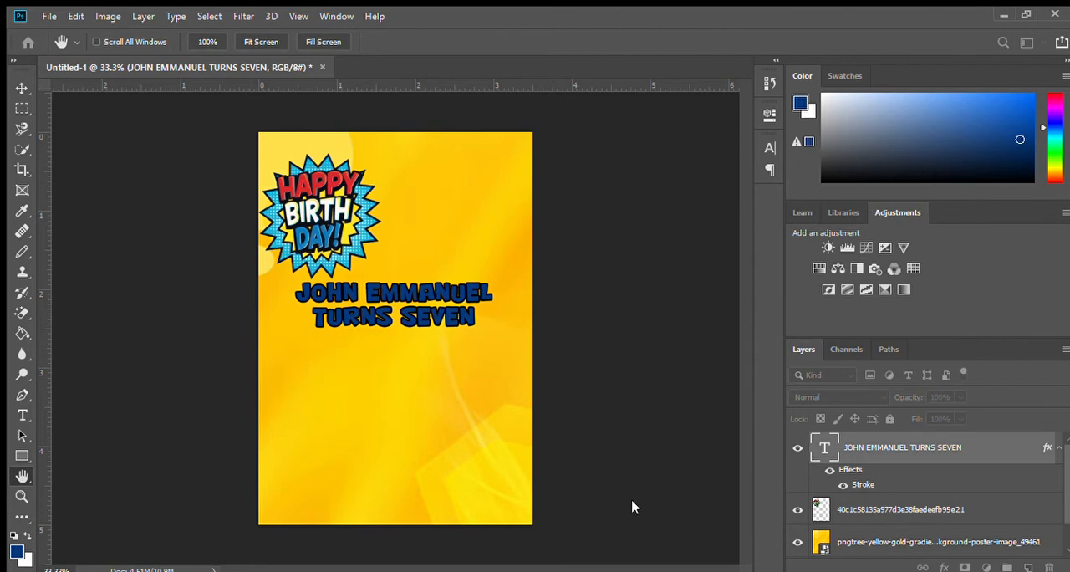
left_click(617, 423)
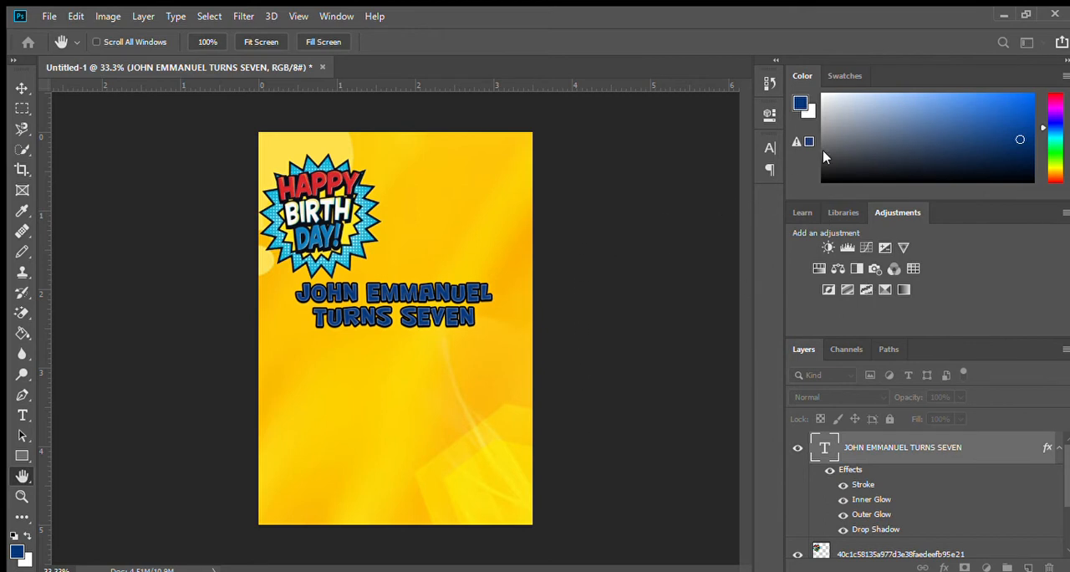
Step: Widen the letter spacing of both text lines slightly
key("t")
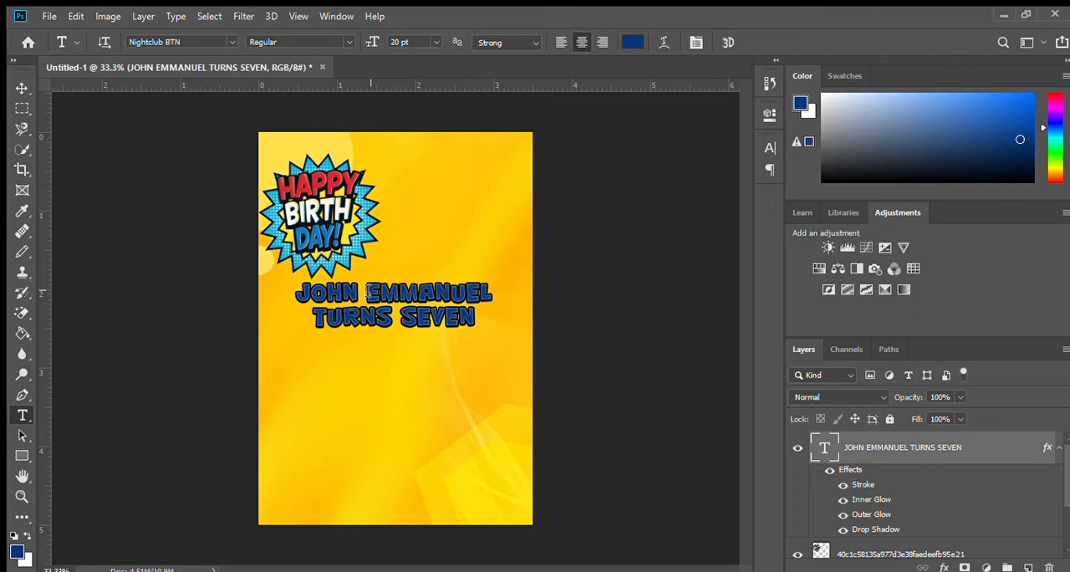
left_click(423, 302)
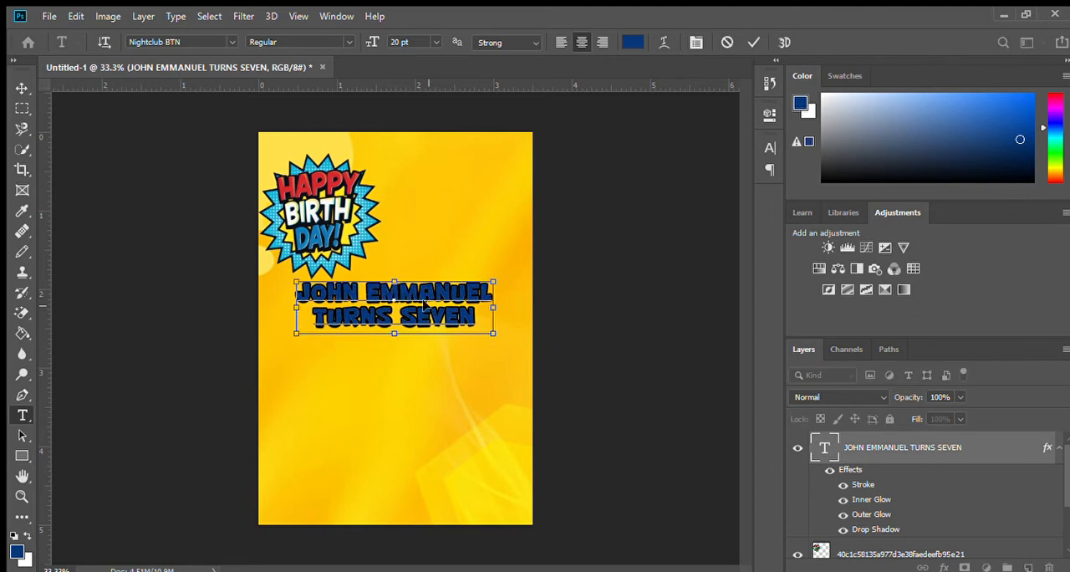
key("ctrl+a")
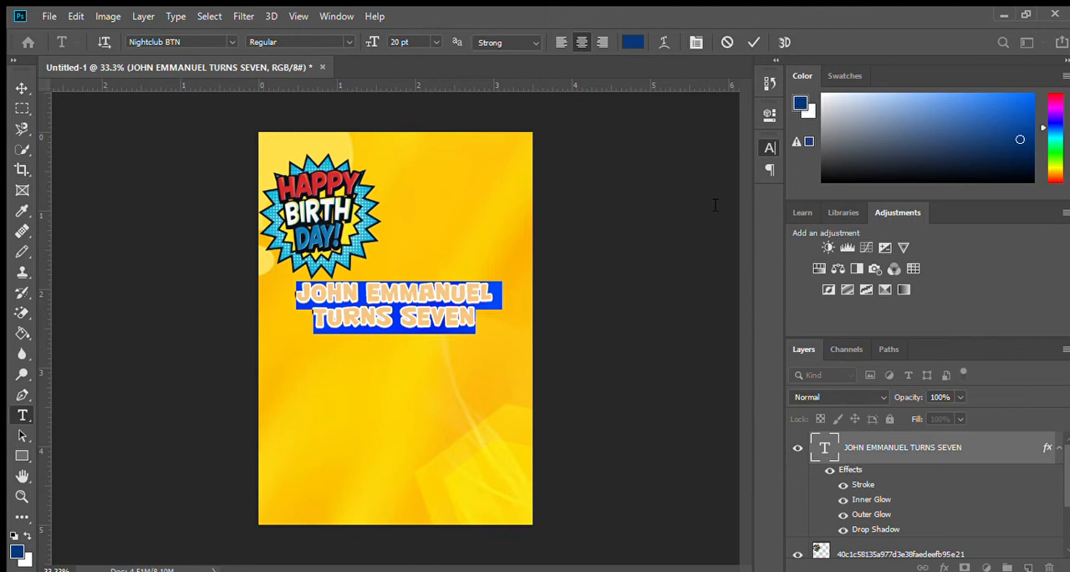
key("alt+Right")
key("alt+Right")
key("alt+Right")
key("alt+Right")
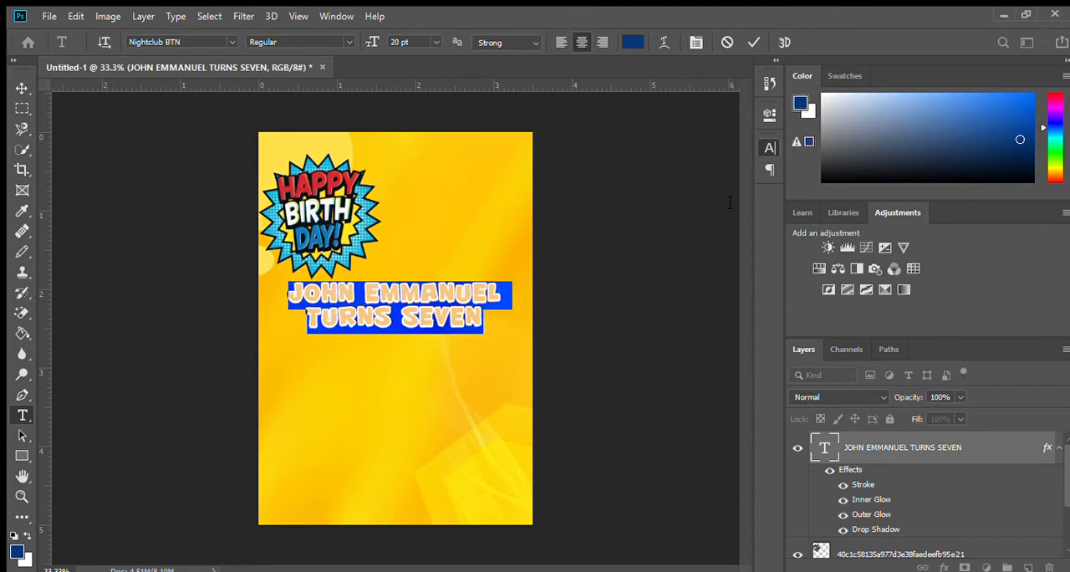
left_click(461, 311)
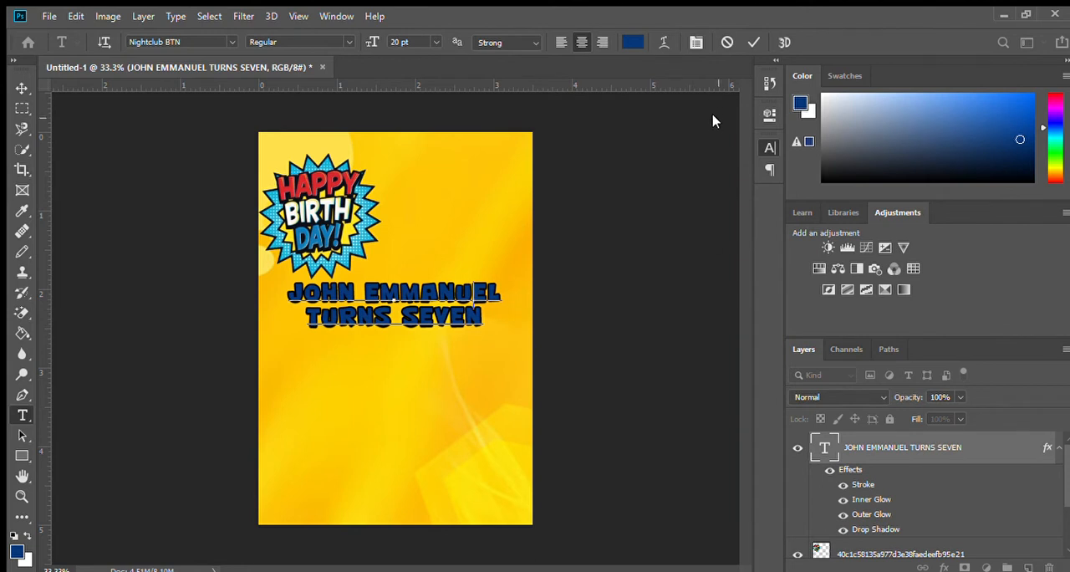
Step: Move the Happy Birthday burst to the lower centre of the page, below the text
left_click(22, 108)
left_click_drag(327, 260, 395, 440)
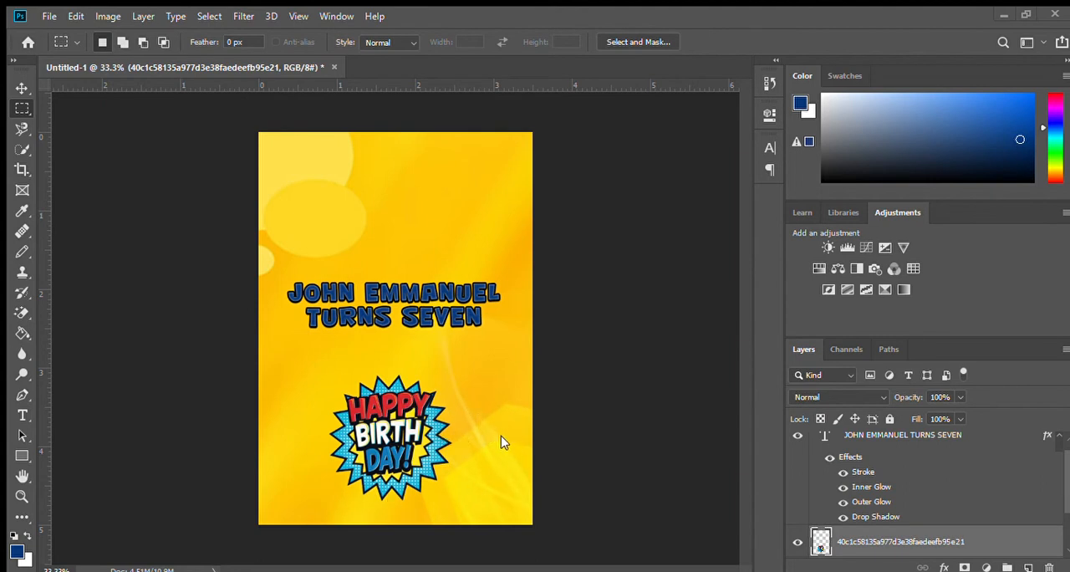
Step: Place the Sonic emblem image beneath the text layer and move it up so its ribbon lies behind the text
key("ctrl+t")
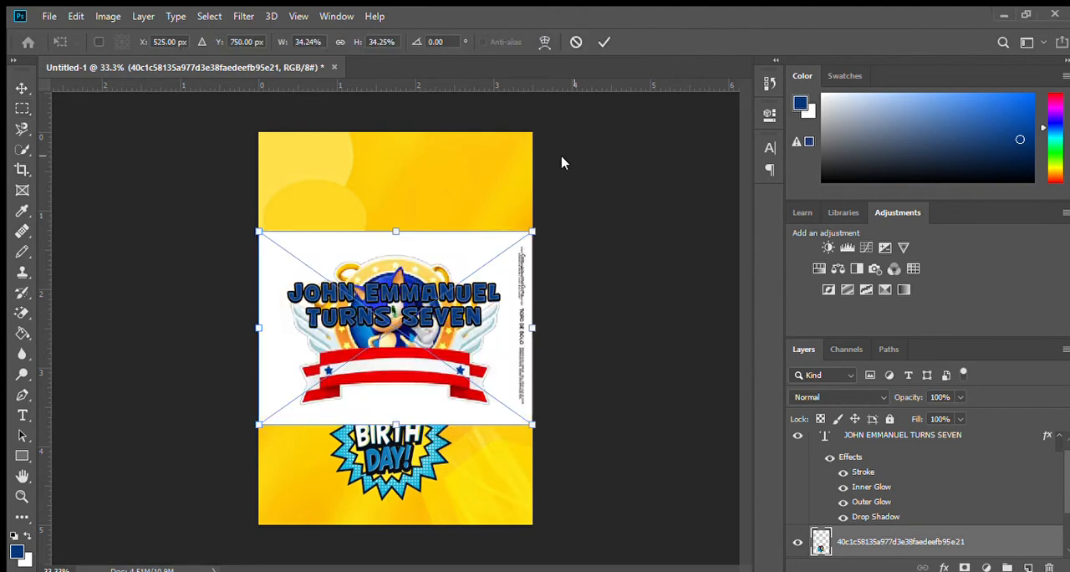
key("Return")
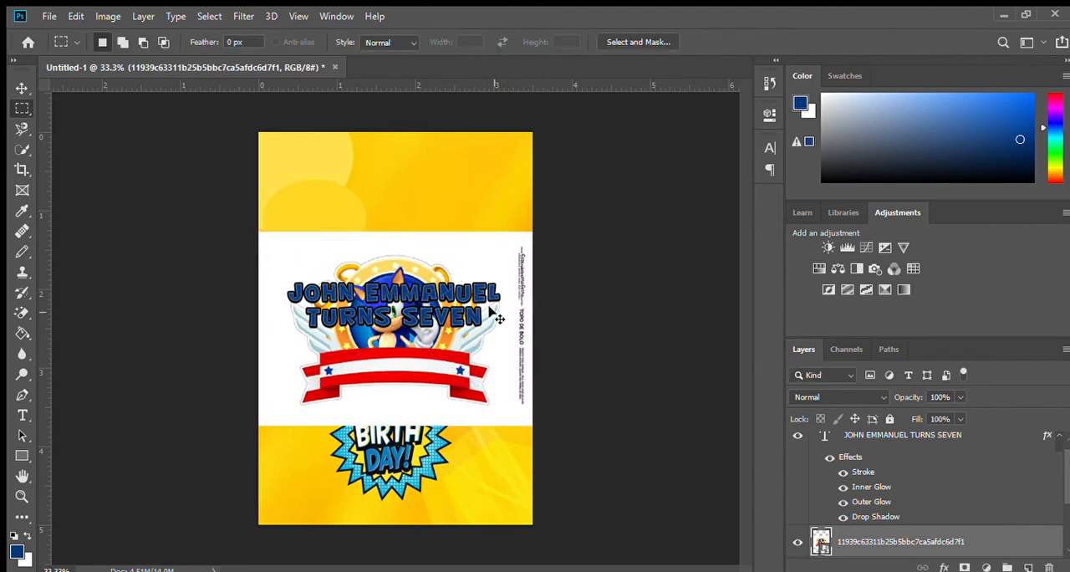
left_click_drag(477, 276, 480, 188)
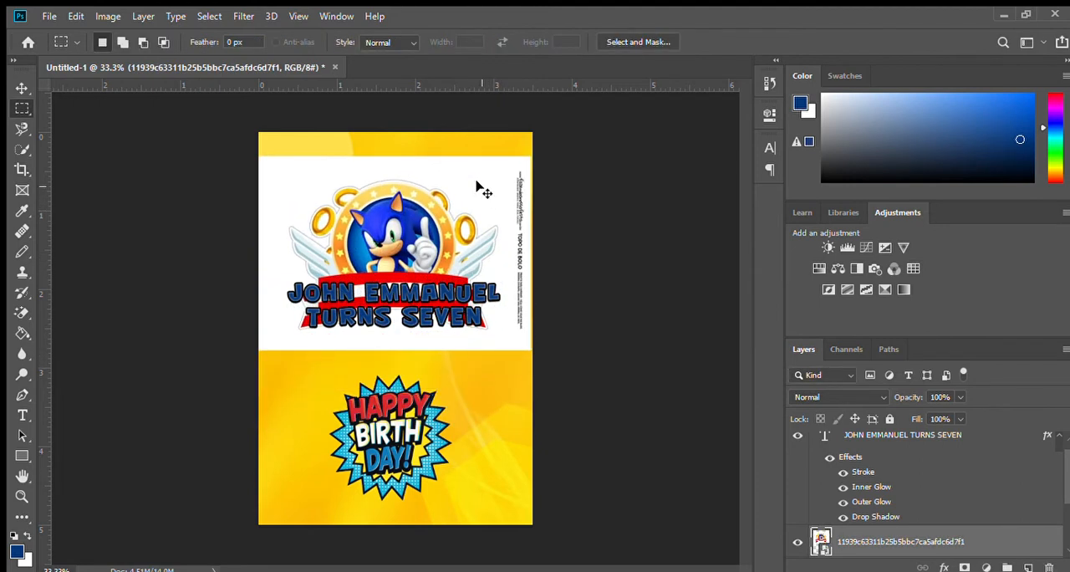
Step: Remove the white background around the Sonic emblem with the Magic Eraser at tolerance 32
left_click(12, 313)
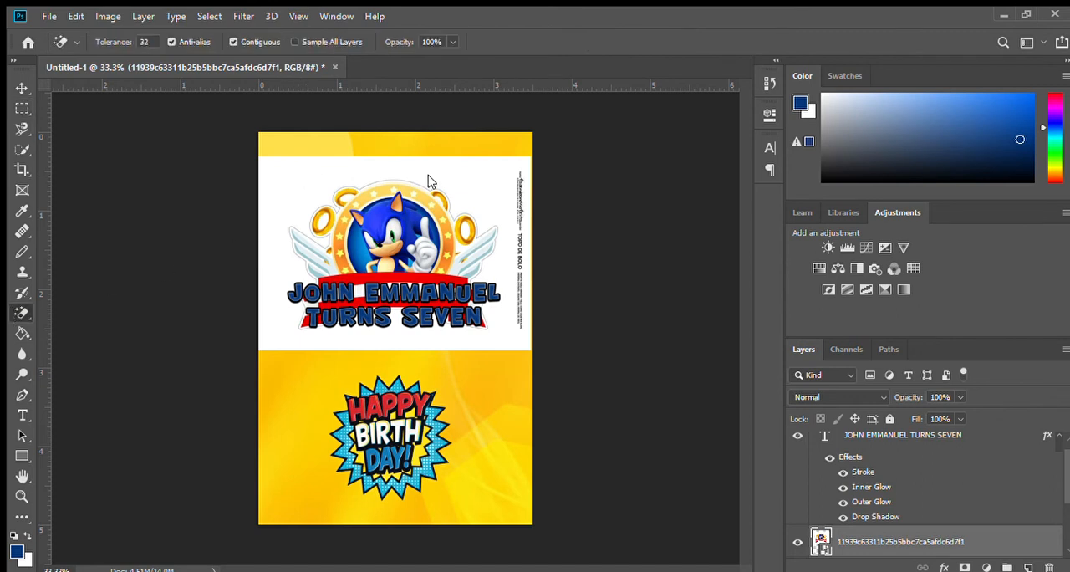
left_click(527, 243)
left_click(279, 161)
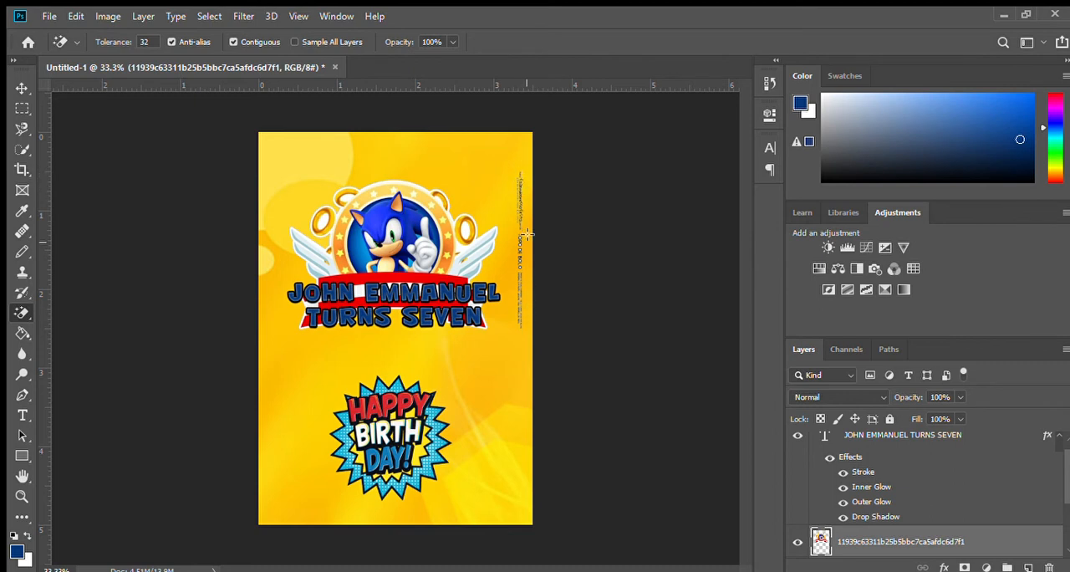
Step: Erase the vertical watermark text along the page's right edge from the Sonic emblem layer, using a rectangular selection, and deselect
left_click(19, 109)
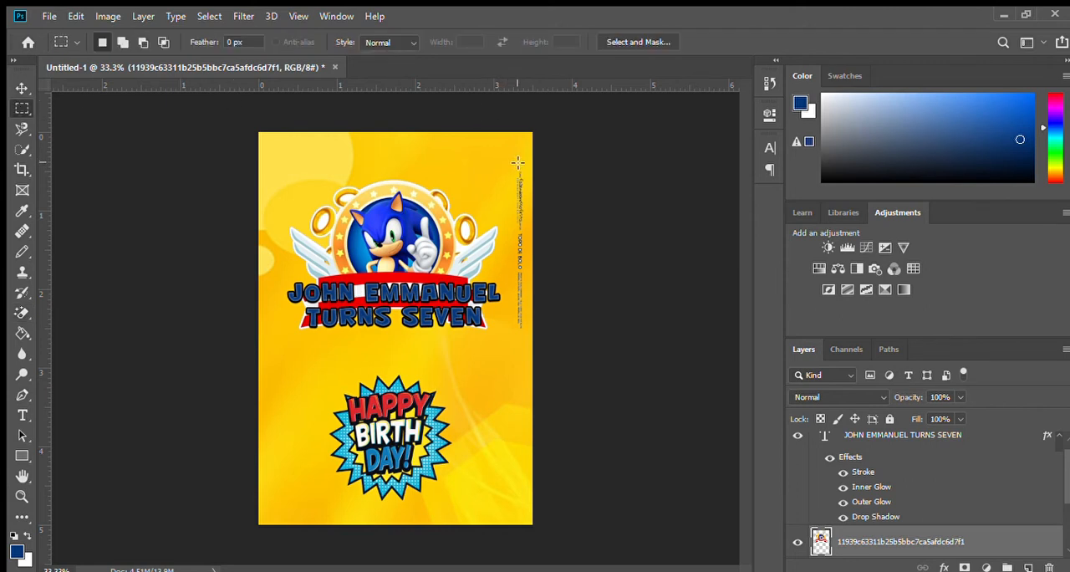
left_click_drag(513, 160, 535, 233)
left_click_drag(536, 334, 537, 328)
left_click(20, 314)
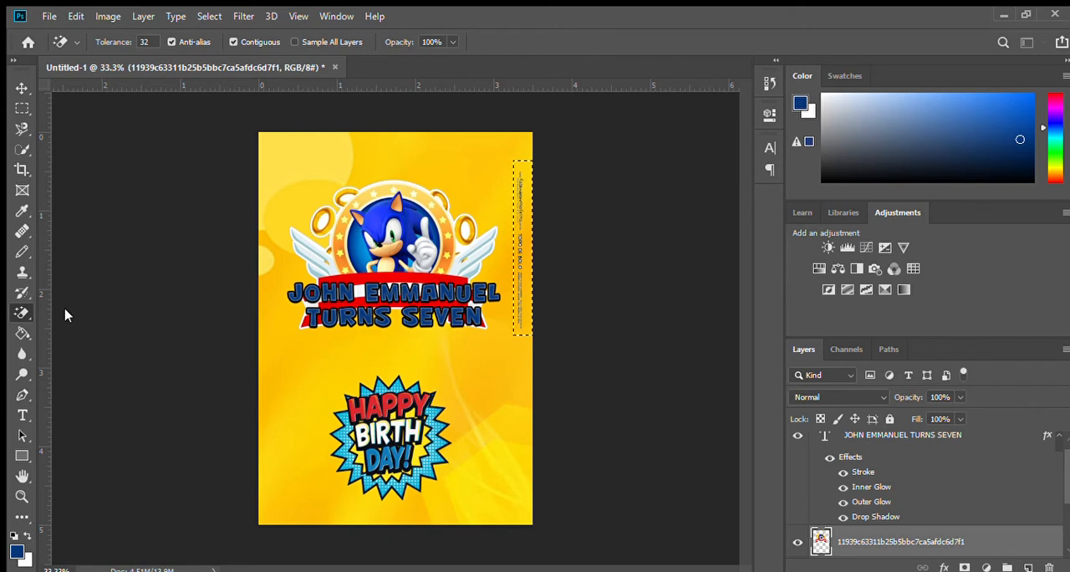
key("shift+e")
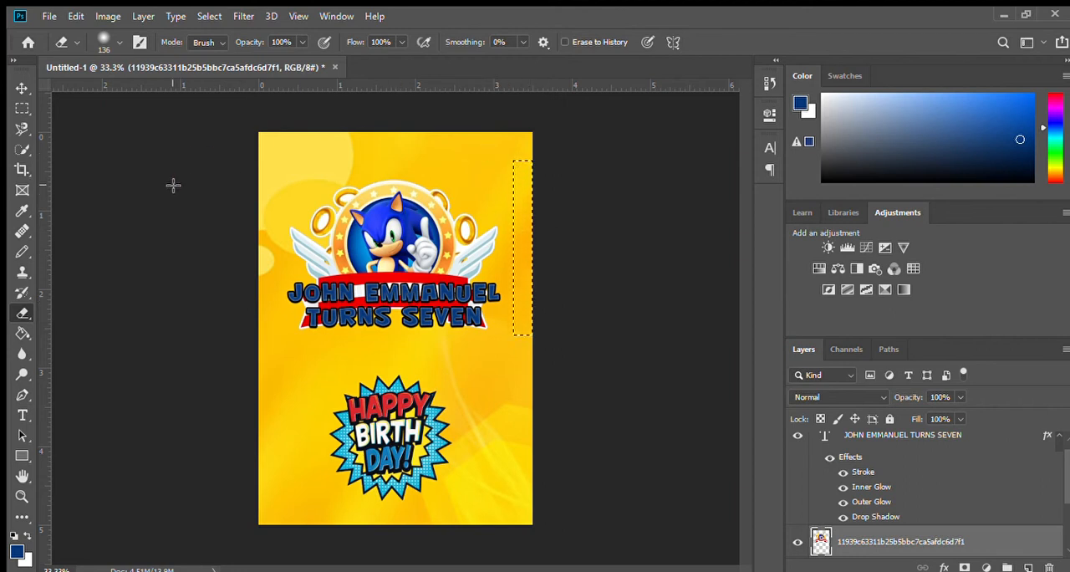
left_click(21, 108)
left_click(335, 156)
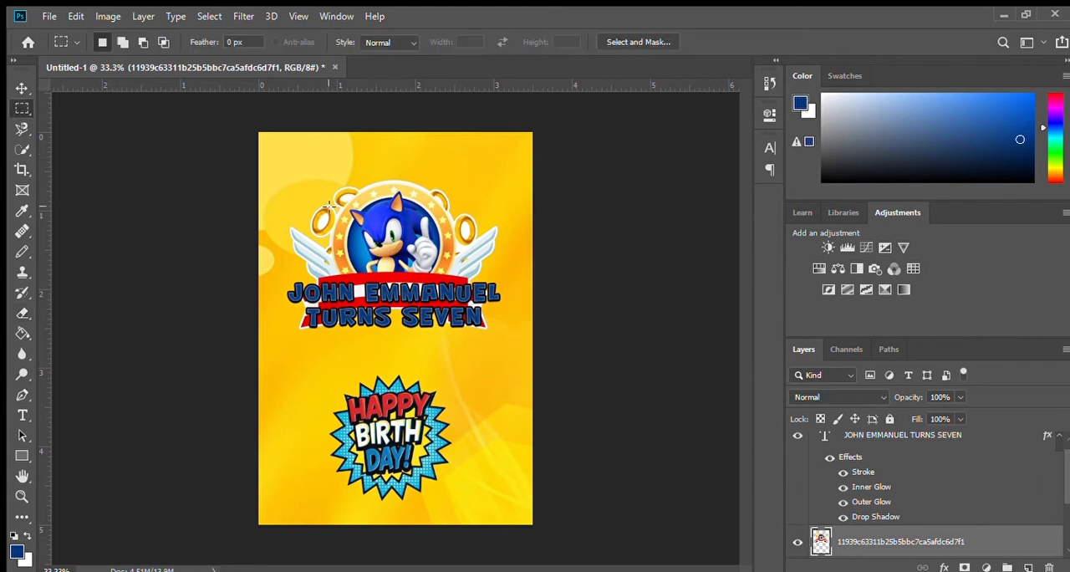
Step: Shrink the Sonic emblem and place it near the top centre of the page, moving the name text up slightly beneath it
key("ctrl+t")
left_click_drag(499, 349, 395, 267)
left_click_drag(329, 197, 394, 186)
key("Return")
key("m")
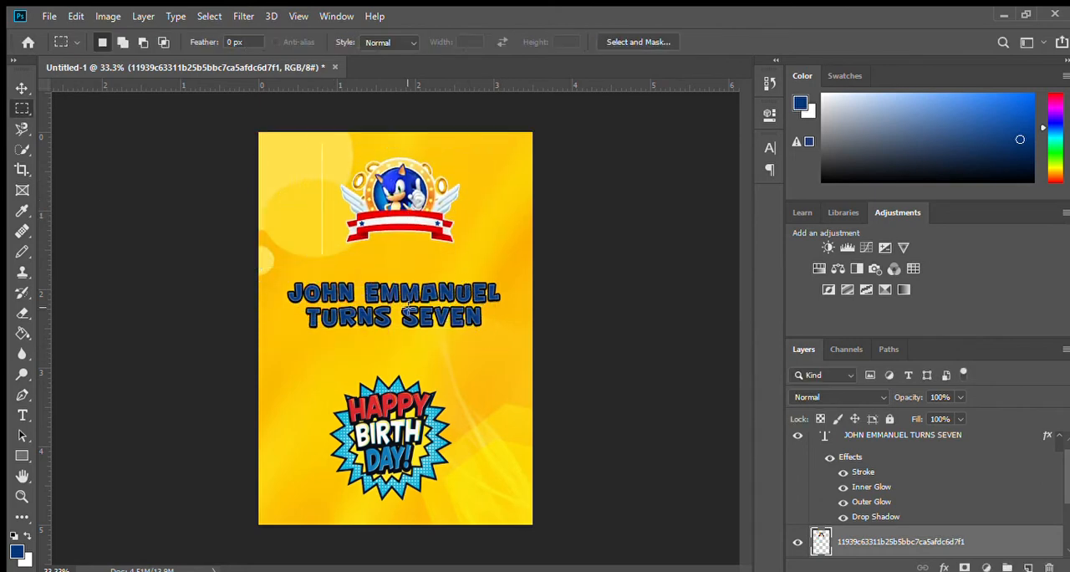
mouse_move(425, 301)
left_mouse_down()
mouse_move(432, 272)
mouse_move(432, 283)
left_mouse_up()
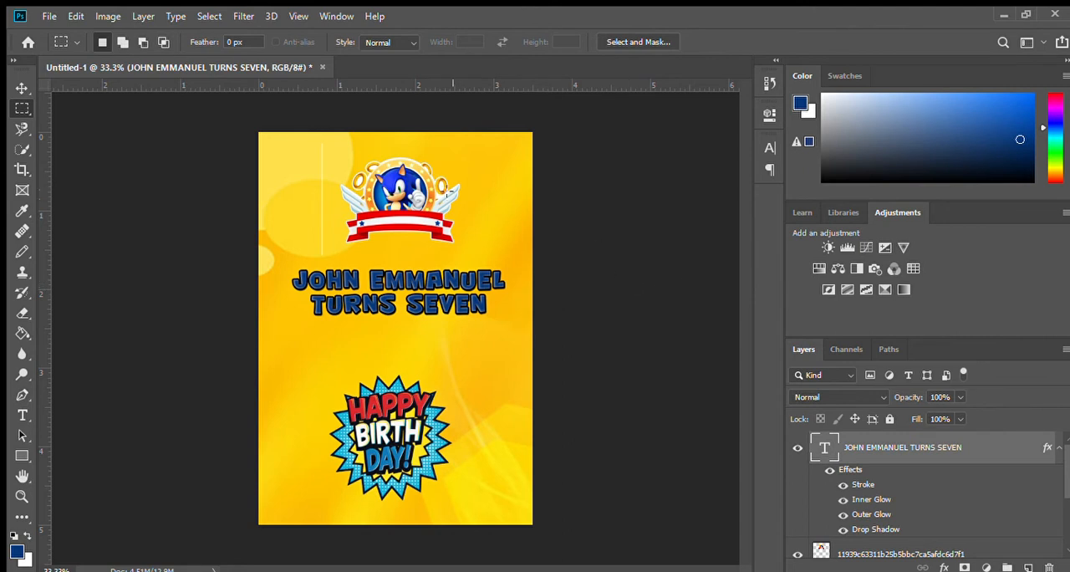
Step: Delete the stray white vertical line beside the Sonic emblem from the emblem layer and deselect
left_click(395, 209, "ctrl")
left_click_drag(326, 147, 333, 254)
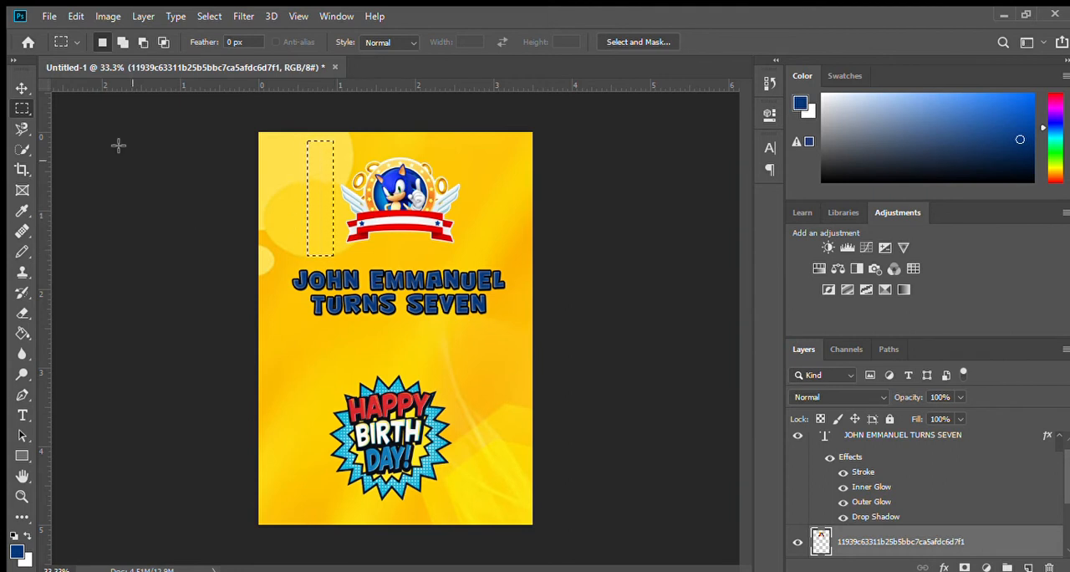
left_click(228, 210)
Step: Move the Sonic emblem and the name text slightly higher, keeping the emblem centred above the text
mouse_move(402, 189)
left_mouse_down()
mouse_move(385, 194)
mouse_move(413, 180)
left_mouse_up()
left_click_drag(435, 284, 434, 269)
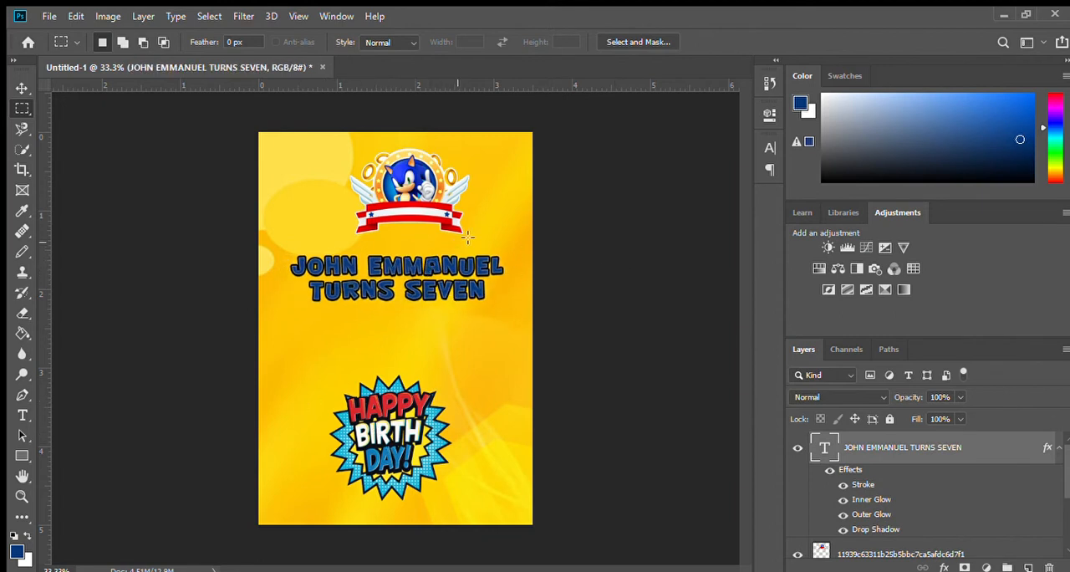
left_click_drag(425, 184, 412, 186)
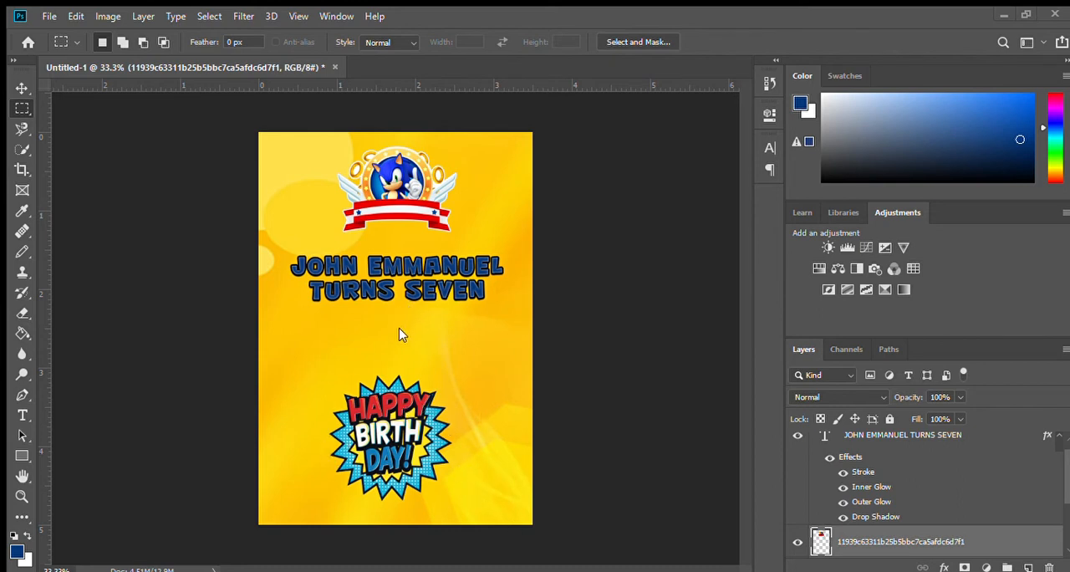
Step: Place the Sonic number 7 image on the page and remove its white background with the Magic Eraser at tolerance 32
left_click_drag(400, 328, 659, 153)
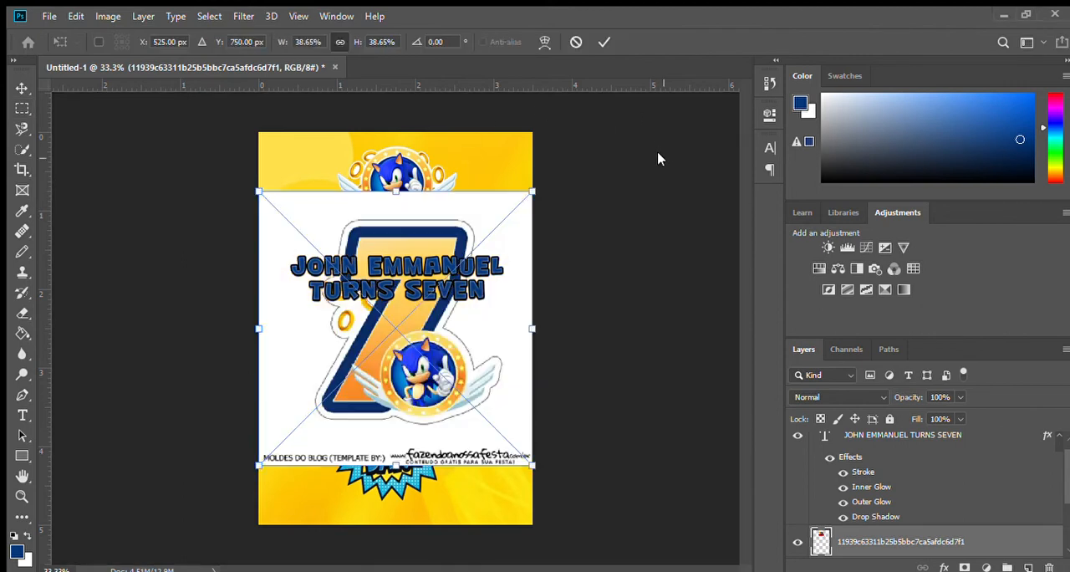
key("Return")
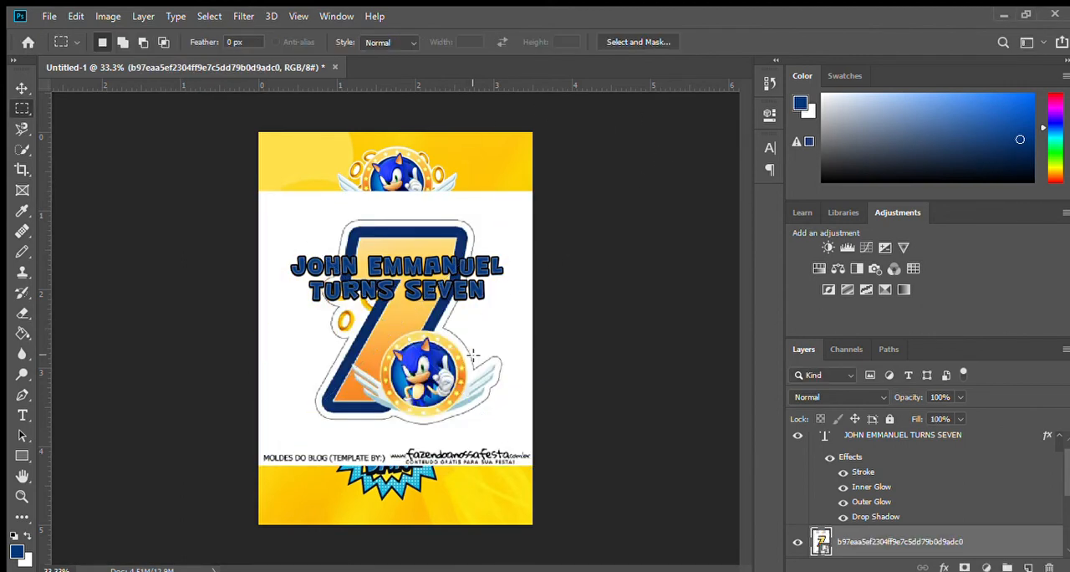
left_click(22, 312)
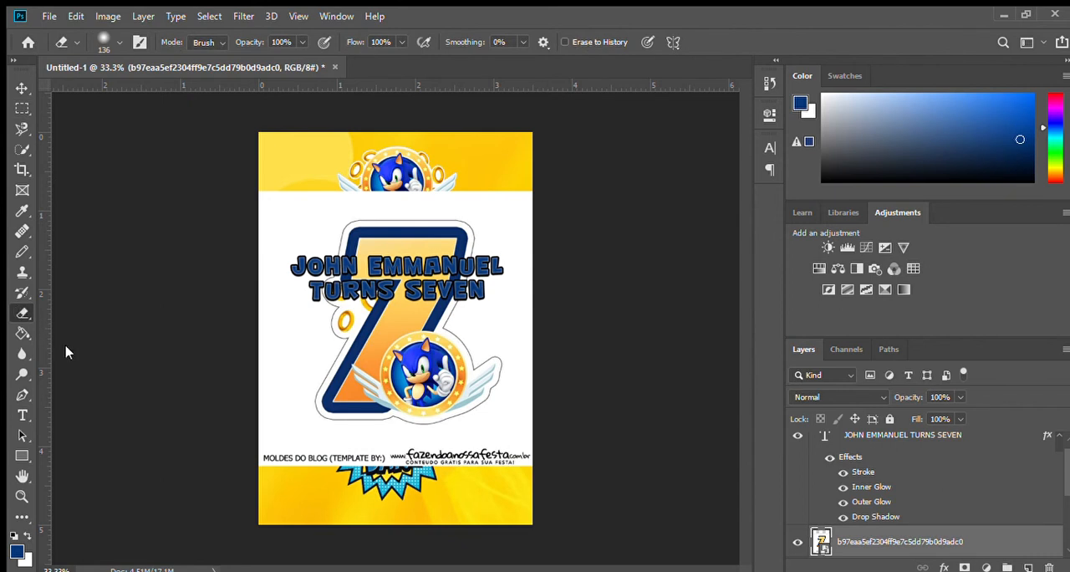
key("shift+e")
key("shift+e")
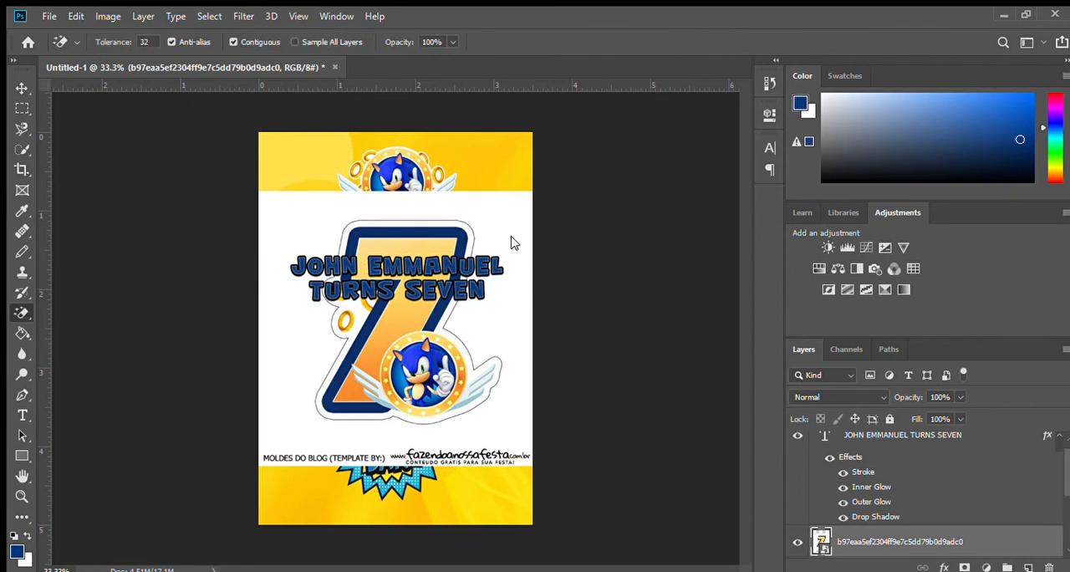
left_click(286, 368)
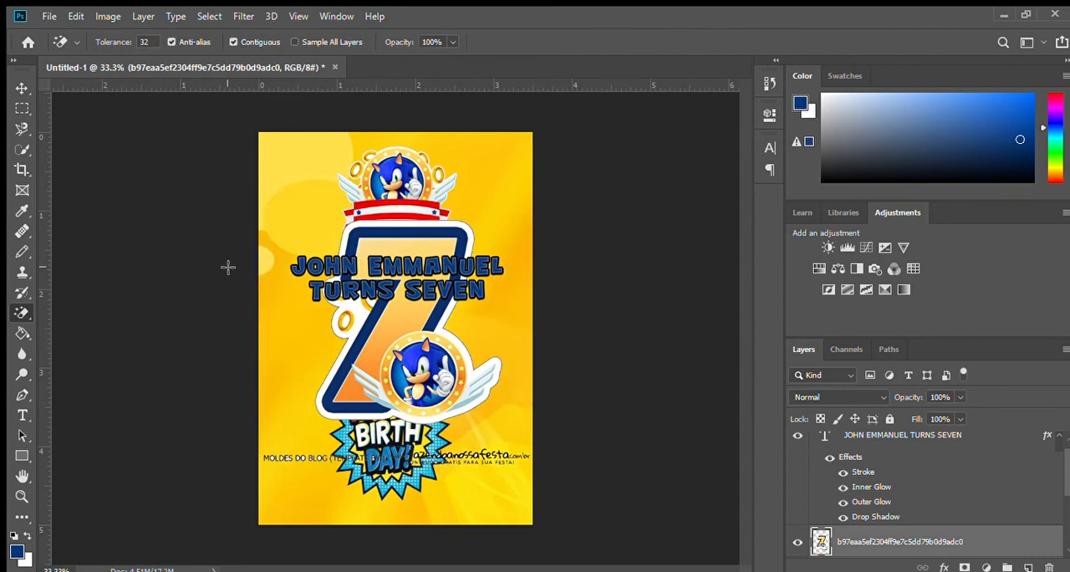
Step: Delete the template credit line beneath the number 7 with a rectangular selection and deselect
left_click(22, 108)
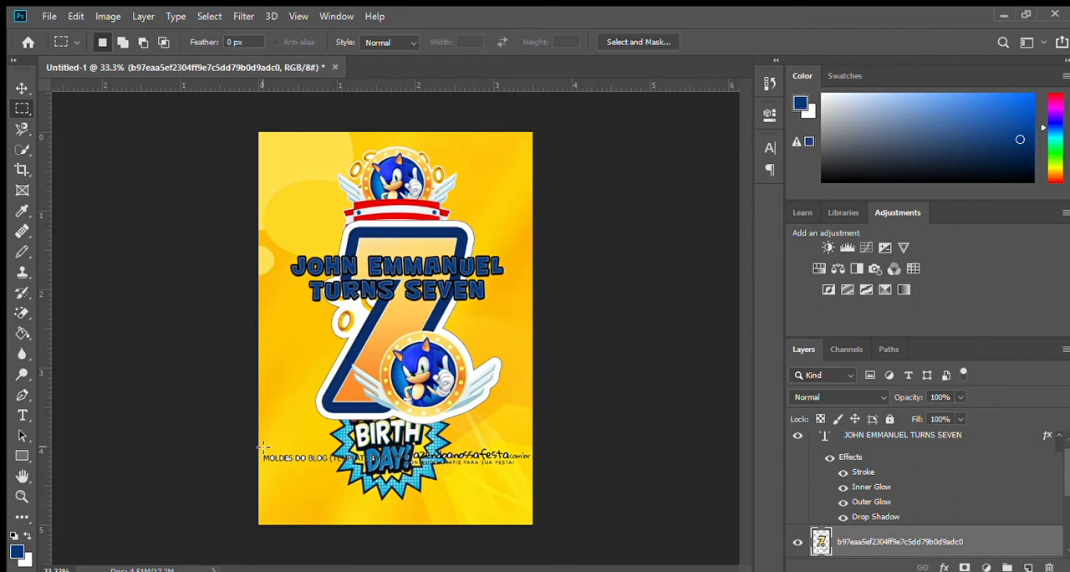
left_click_drag(261, 447, 652, 474)
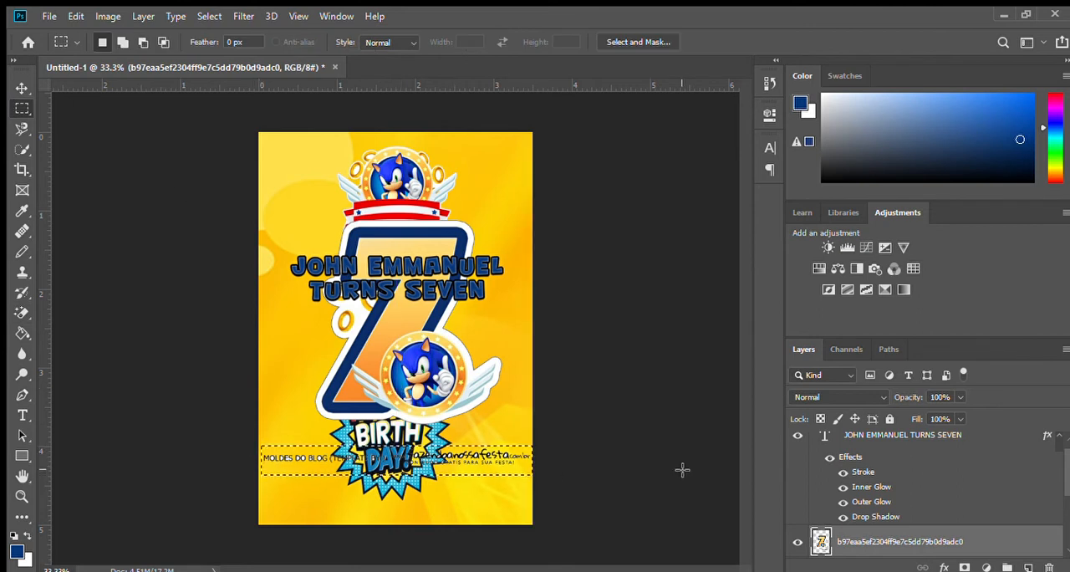
key("Delete")
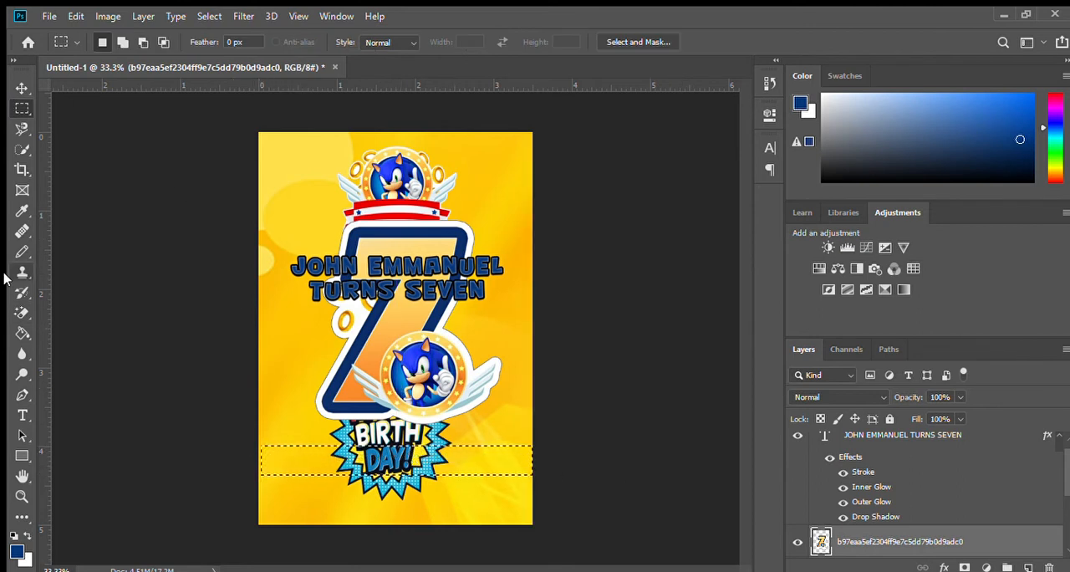
left_click(299, 181)
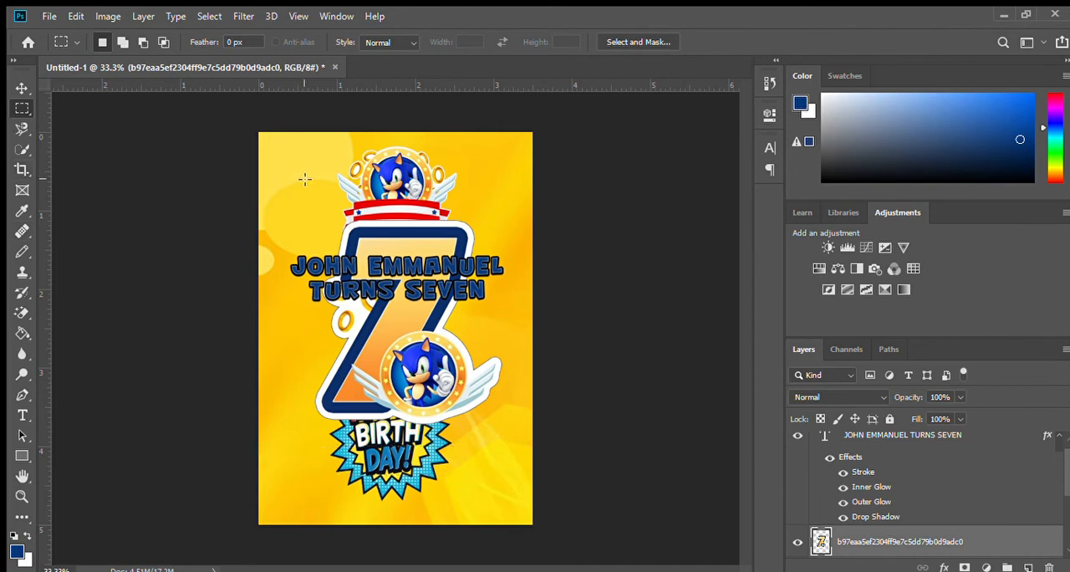
Step: Scale down the number 7 graphic and place it in the page's lower right corner beside the Happy Birthday burst
key("ctrl+t")
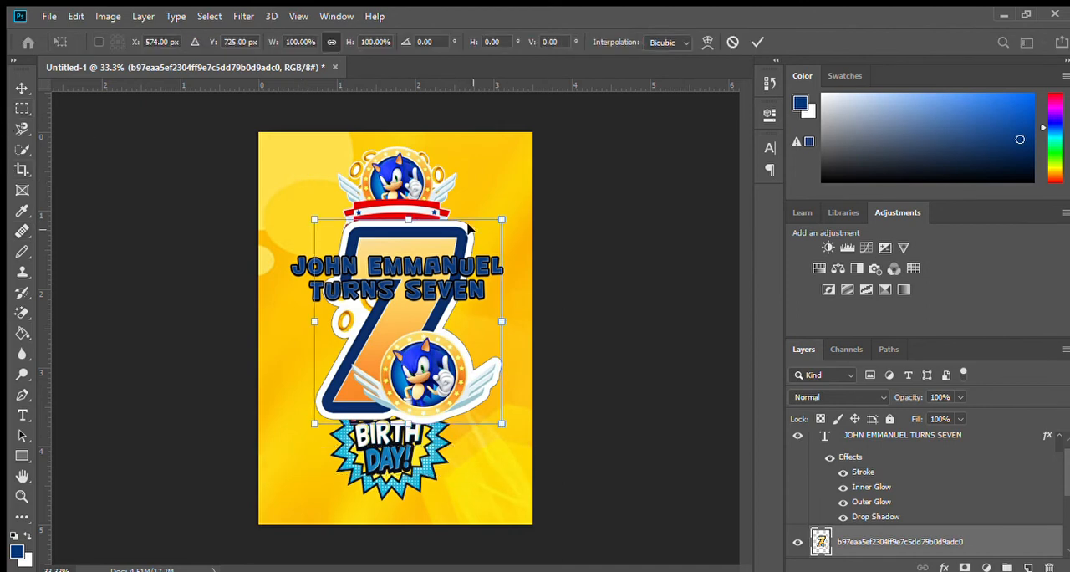
left_click_drag(501, 220, 495, 444)
key("Return")
key("m")
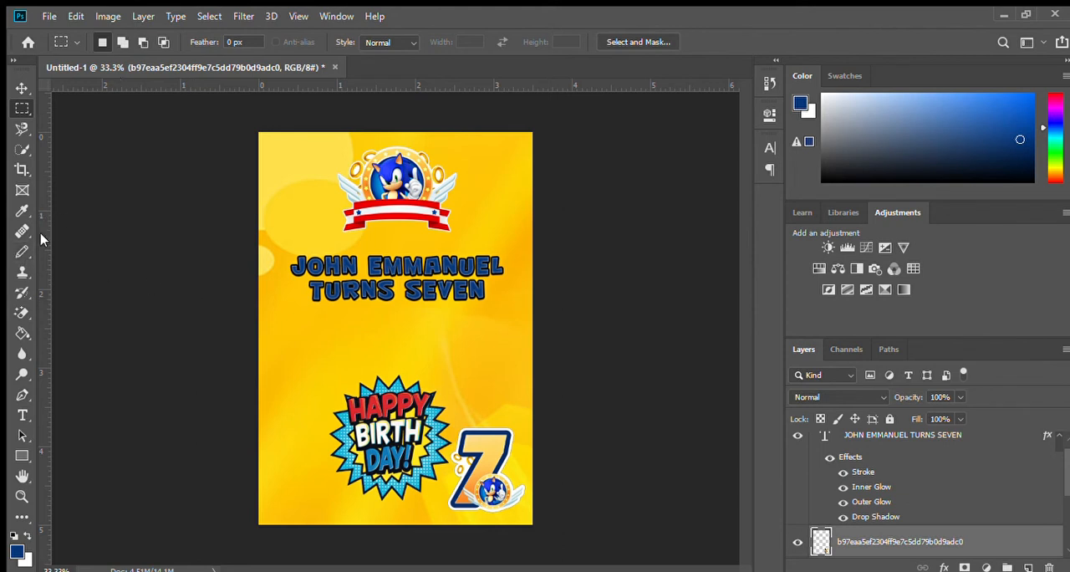
Step: Add the text line "METRO MANILA, PHILIPPINES" between the name text and the Happy Birthday burst
left_click(22, 415)
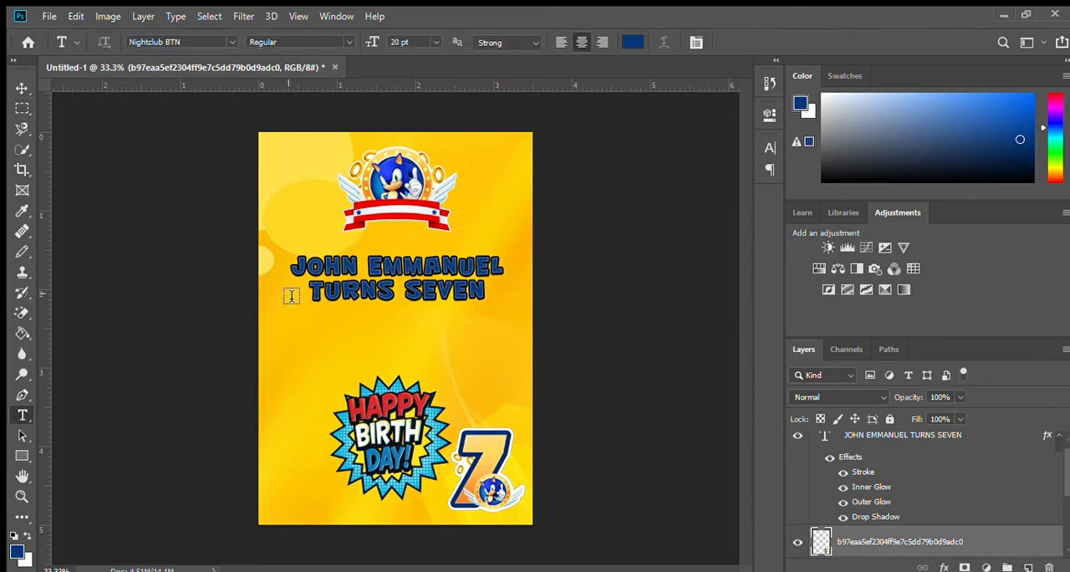
left_click(296, 343)
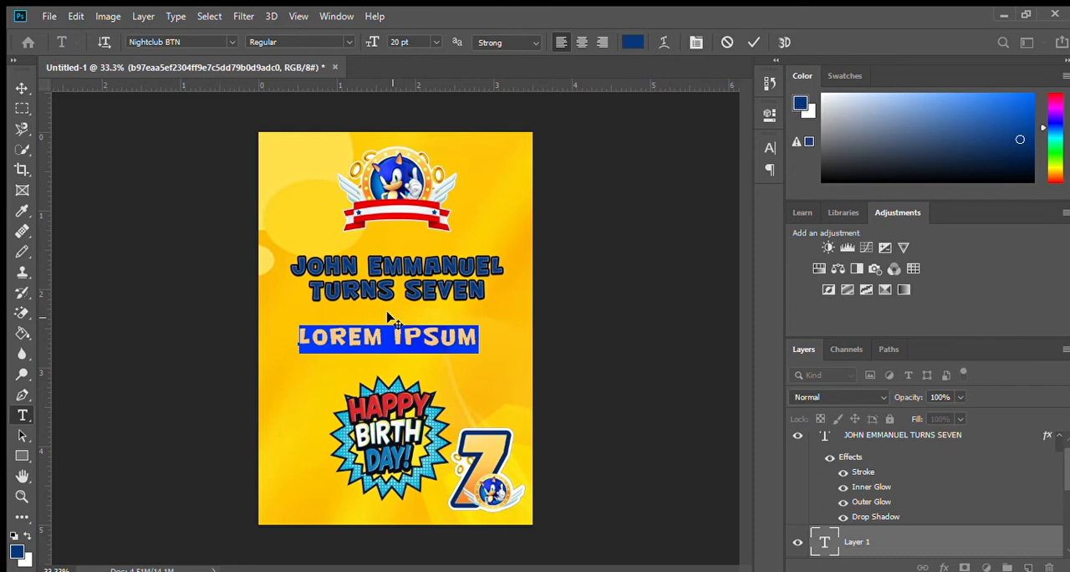
type("METRO M")
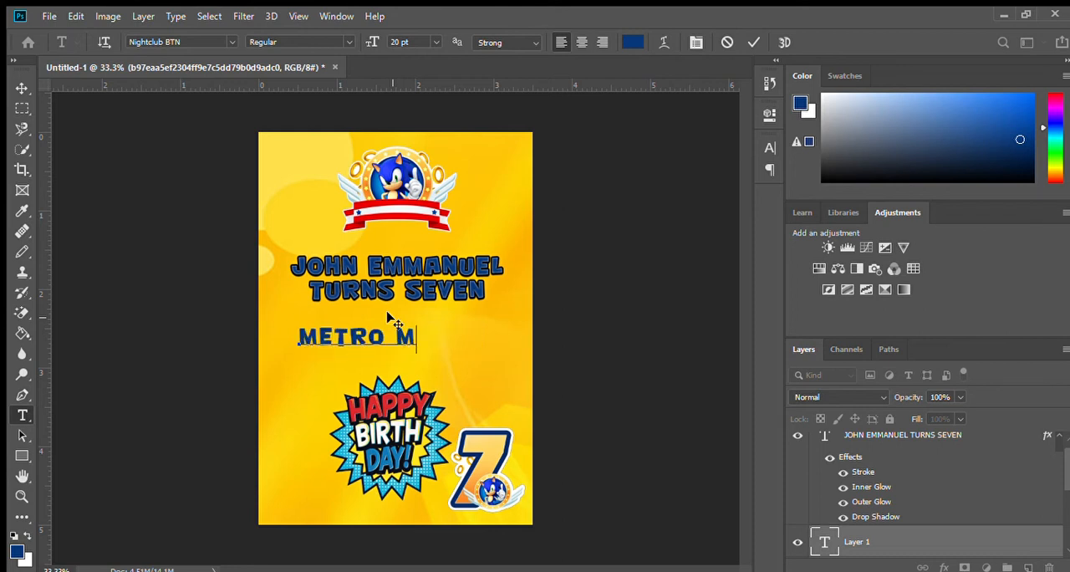
type("ANILA, ")
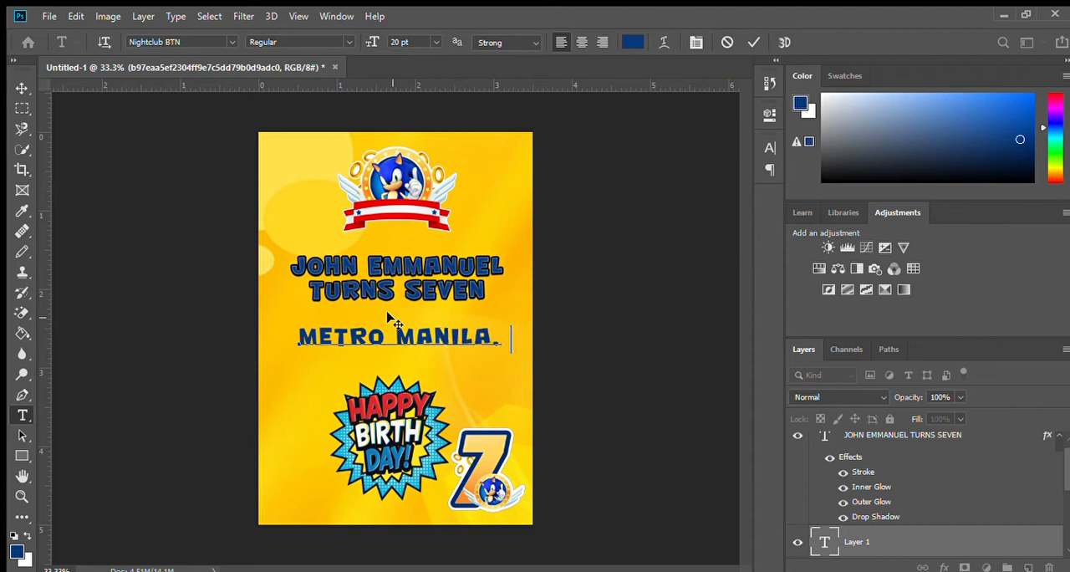
type("PHILIPPINES")
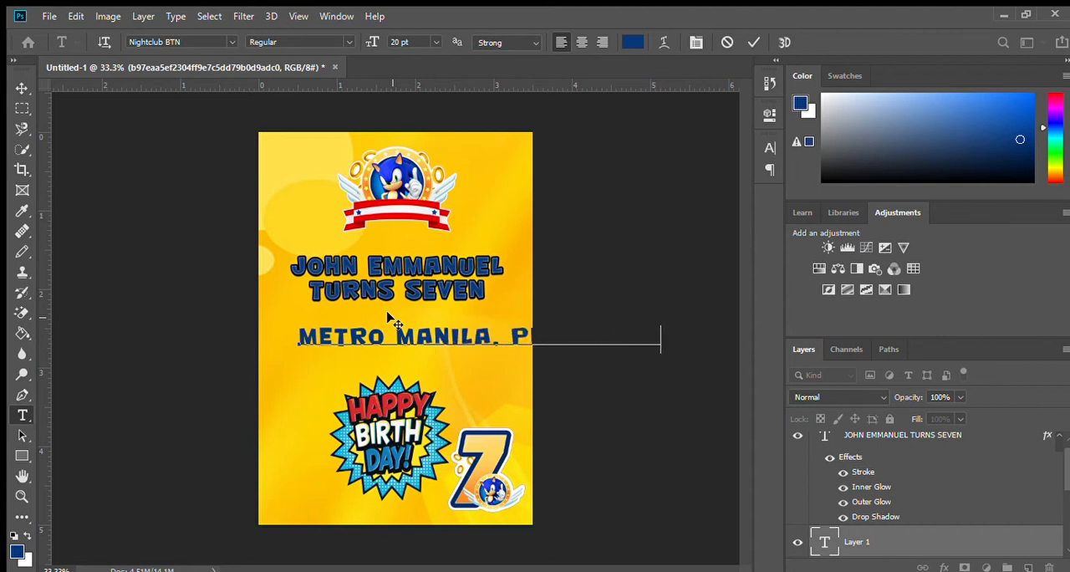
Step: Set the location line in Arial at 9 pt and centre it beneath the name text
key("ctrl+a")
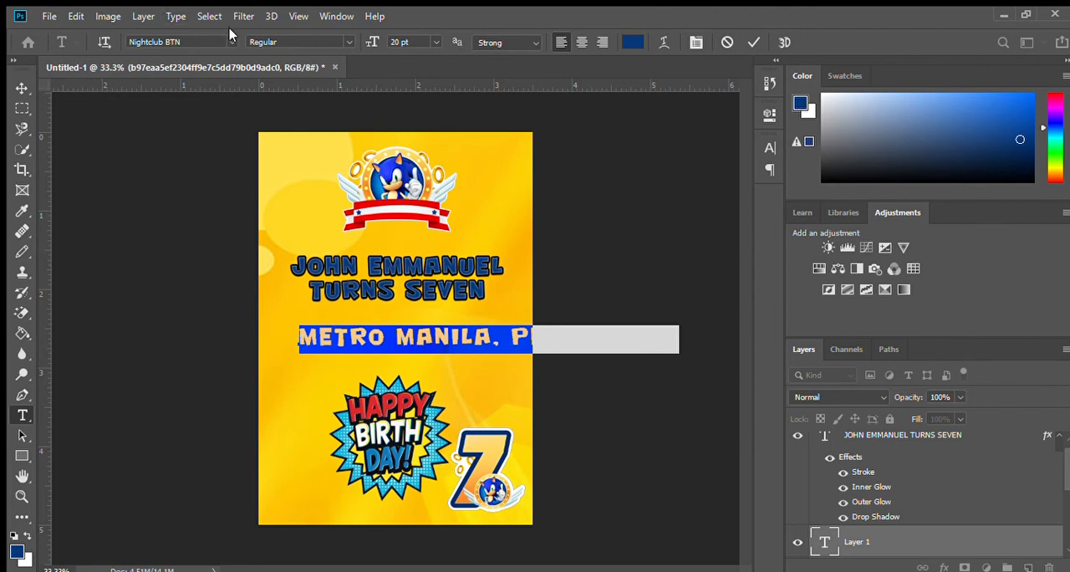
left_click(224, 39)
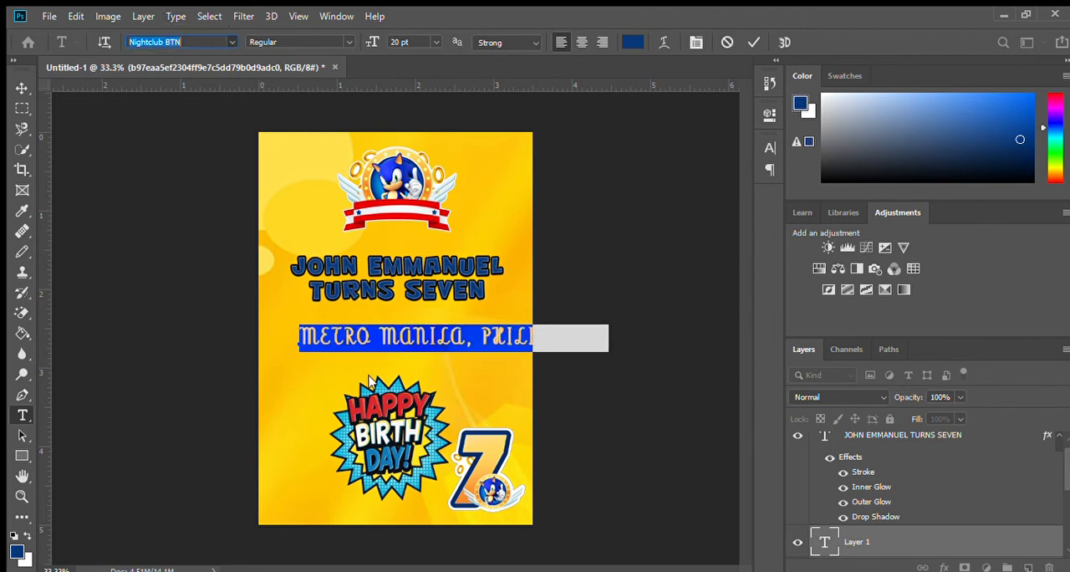
left_click(367, 485)
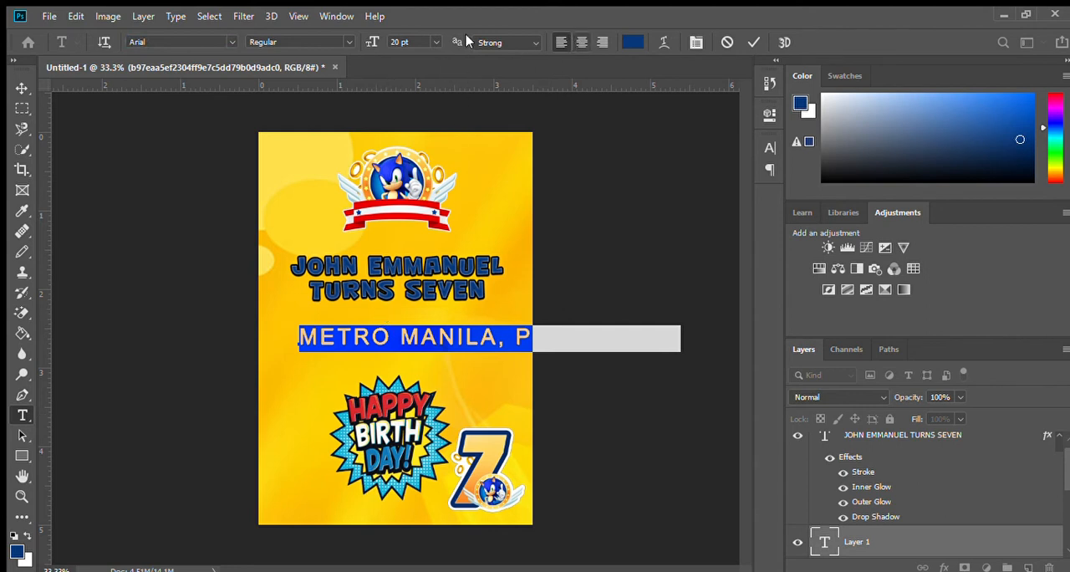
key("Down")
key("Down")
key("Down")
key("Down")
key("Down")
key("Down")
key("Down")
key("Down")
key("Down")
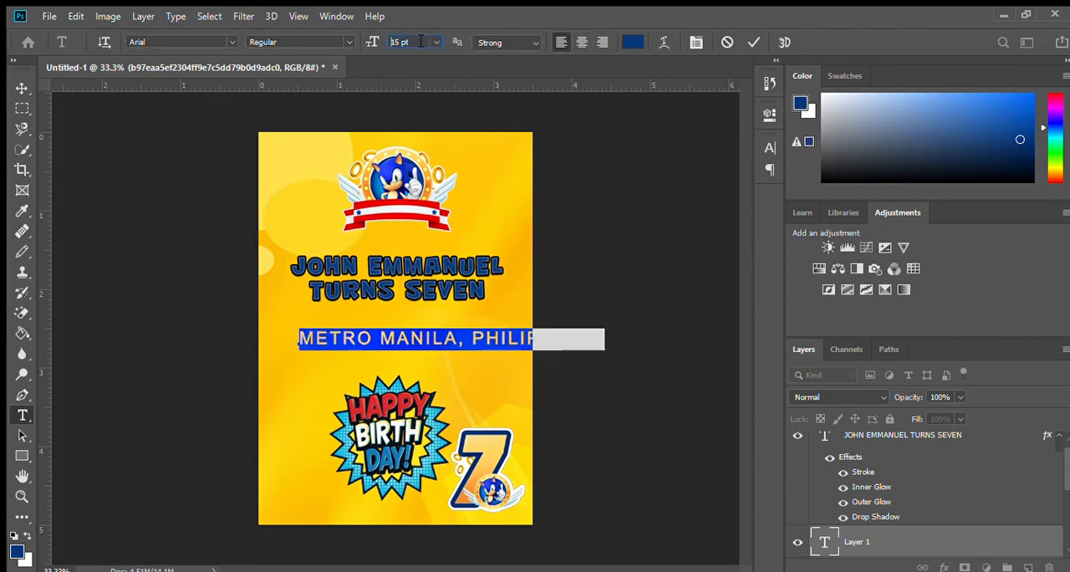
key("Down")
key("Down")
left_click(422, 341)
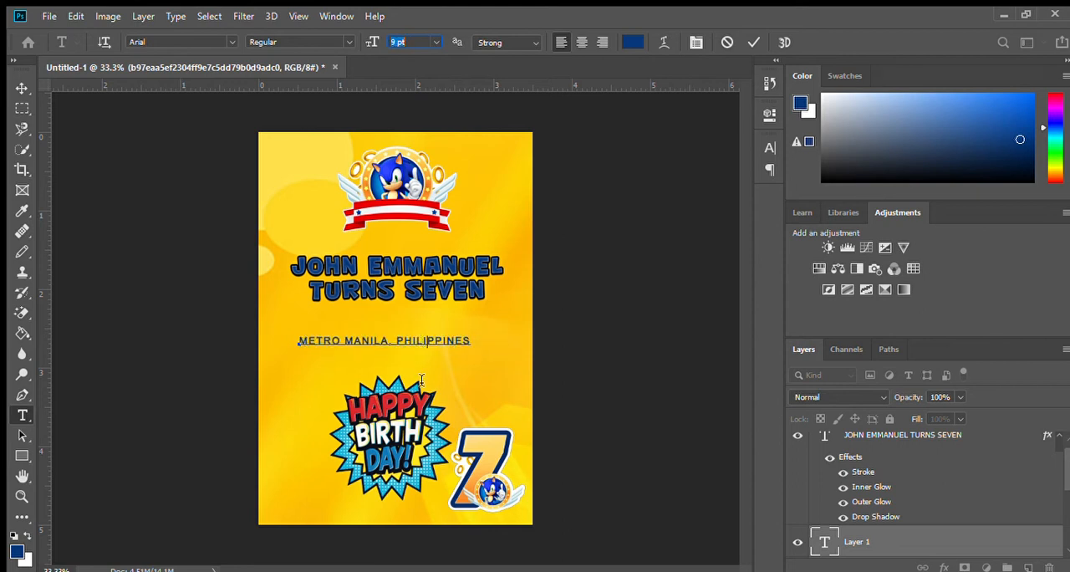
left_click_drag(418, 364, 428, 368)
left_click(21, 395)
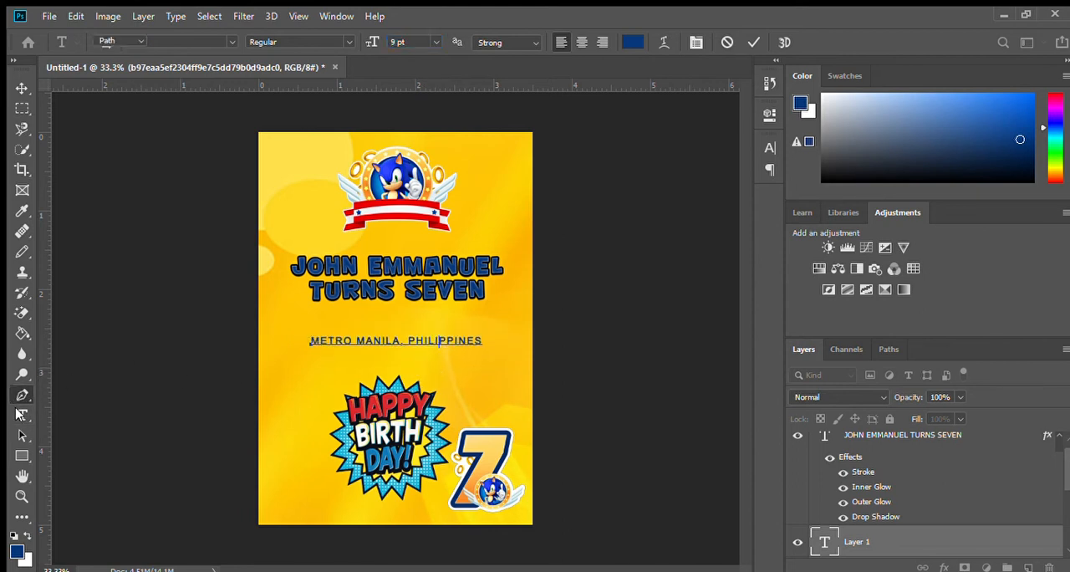
Step: Add a text line with the time 4:00PM and the family residence as venue, positioned centrally just above the location line
left_click(341, 325)
type("4:00 p")
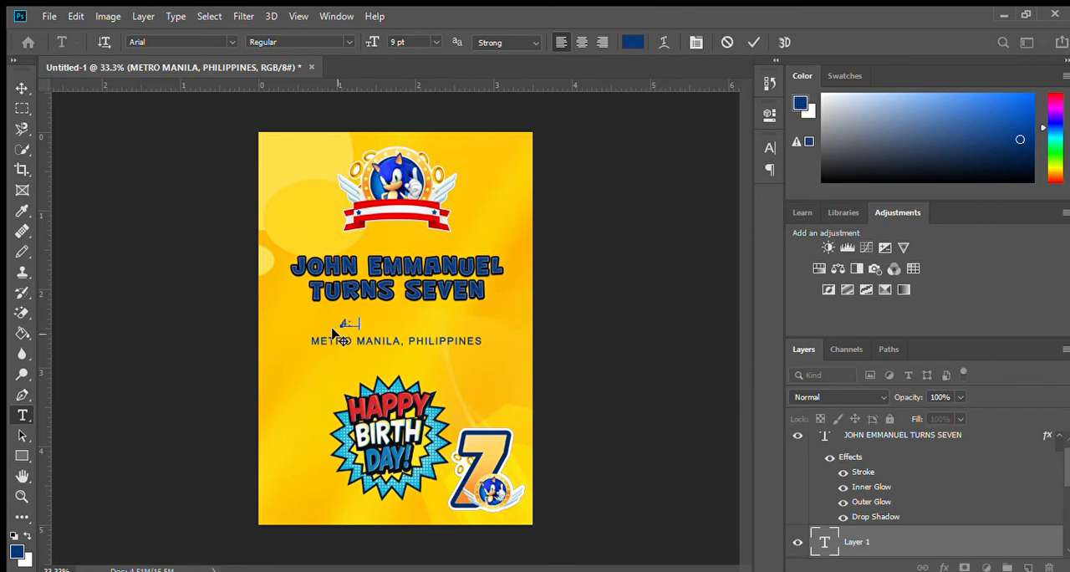
type("m")
key("BackSpace")
key("BackSpace")
type("PM")
type("AT DELA CRUZ RESIDE")
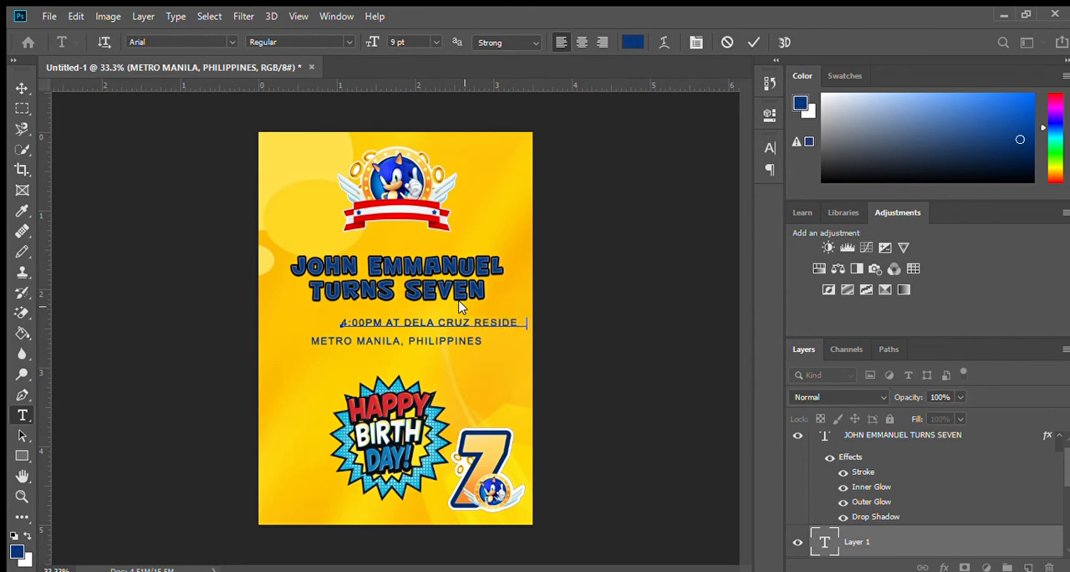
left_click_drag(507, 389, 467, 395)
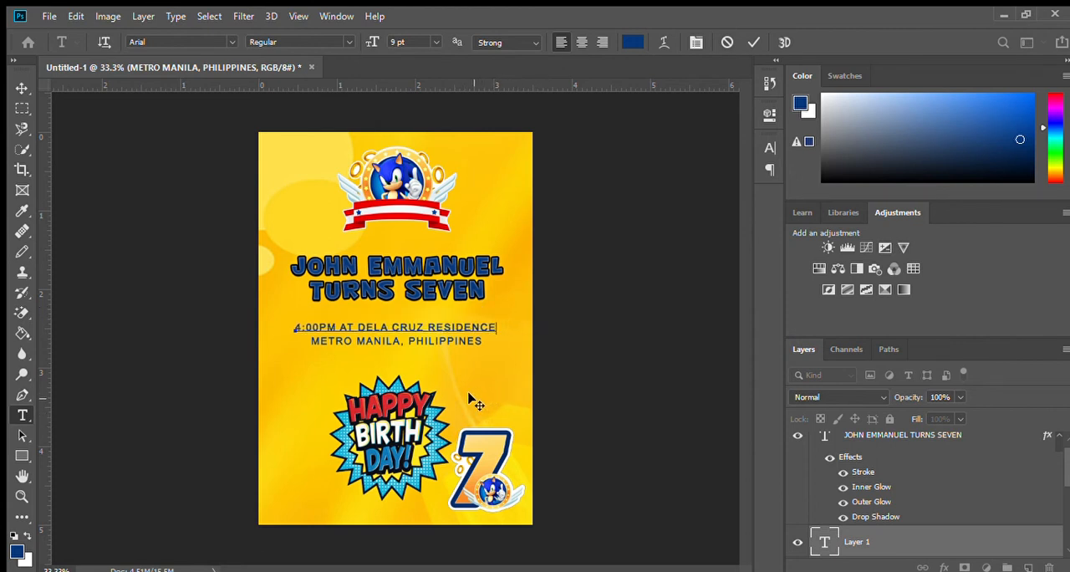
Step: Add the text line "MARCH 25, 2021" and centre it just beneath the location line
left_click(18, 109)
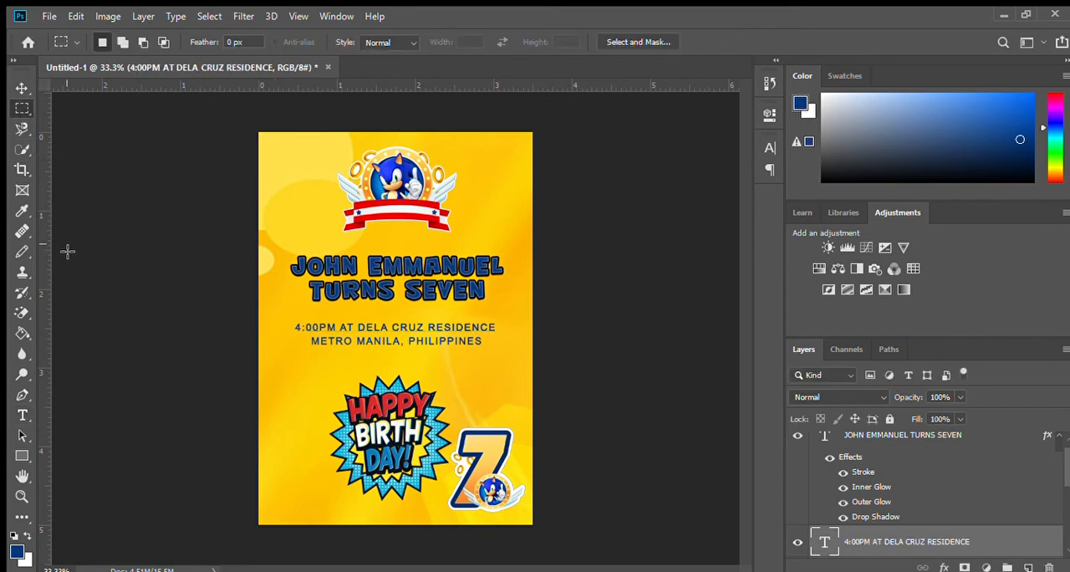
left_click(22, 413)
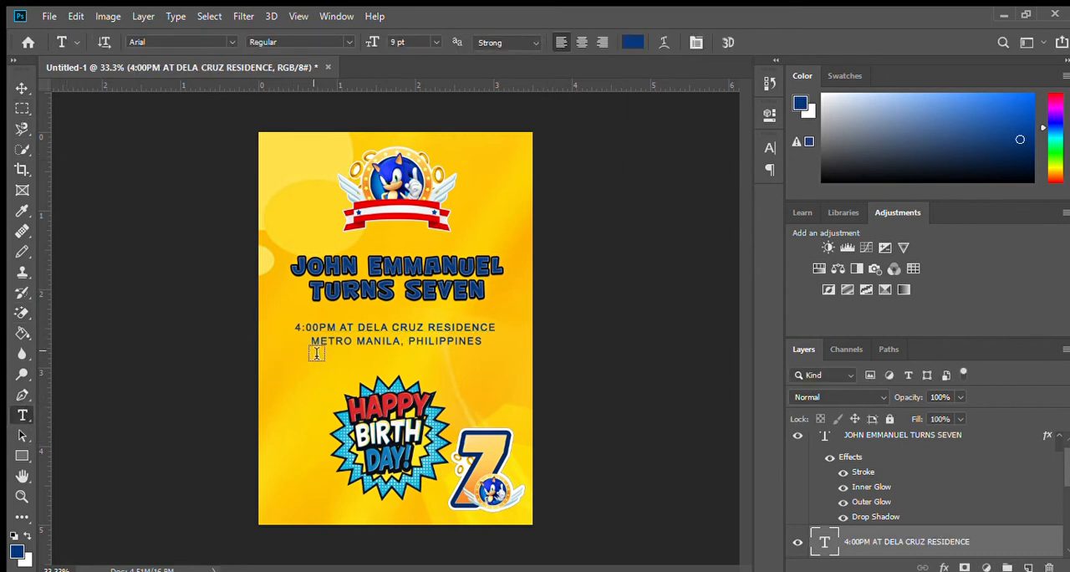
left_click(297, 377)
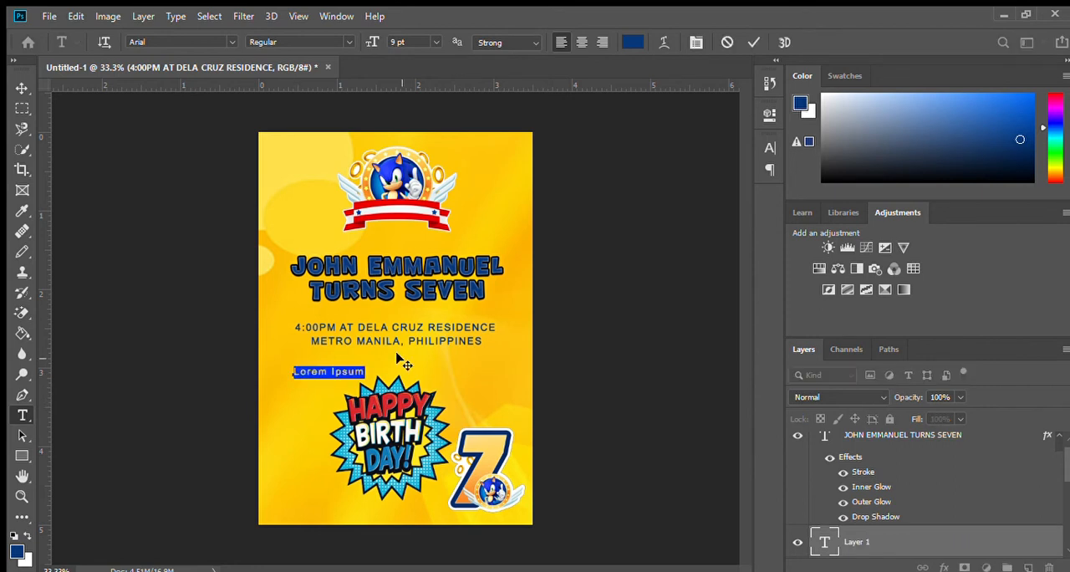
type("MARCH 25, 2021")
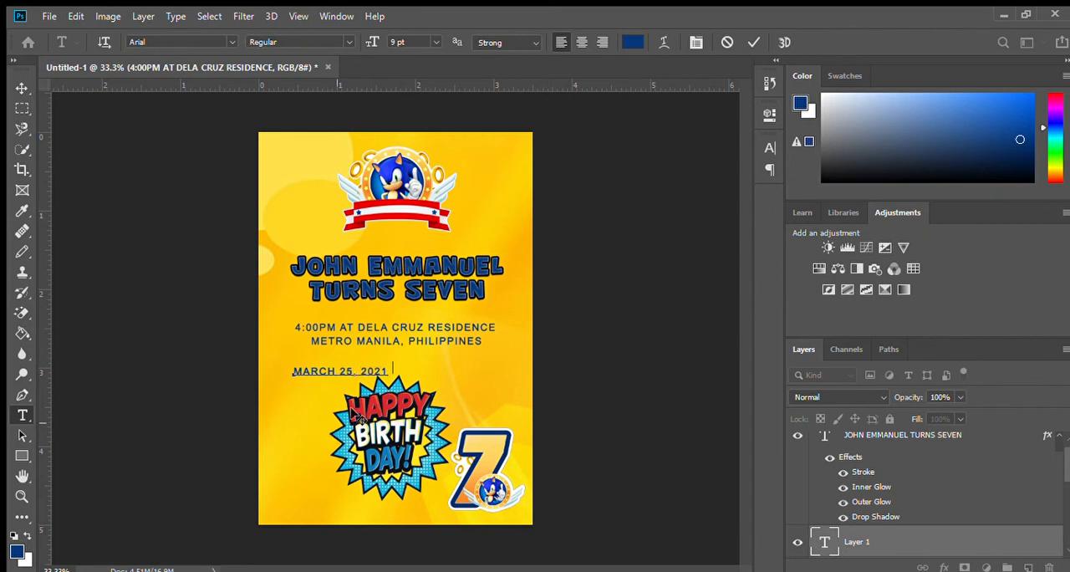
left_click_drag(343, 428, 394, 413)
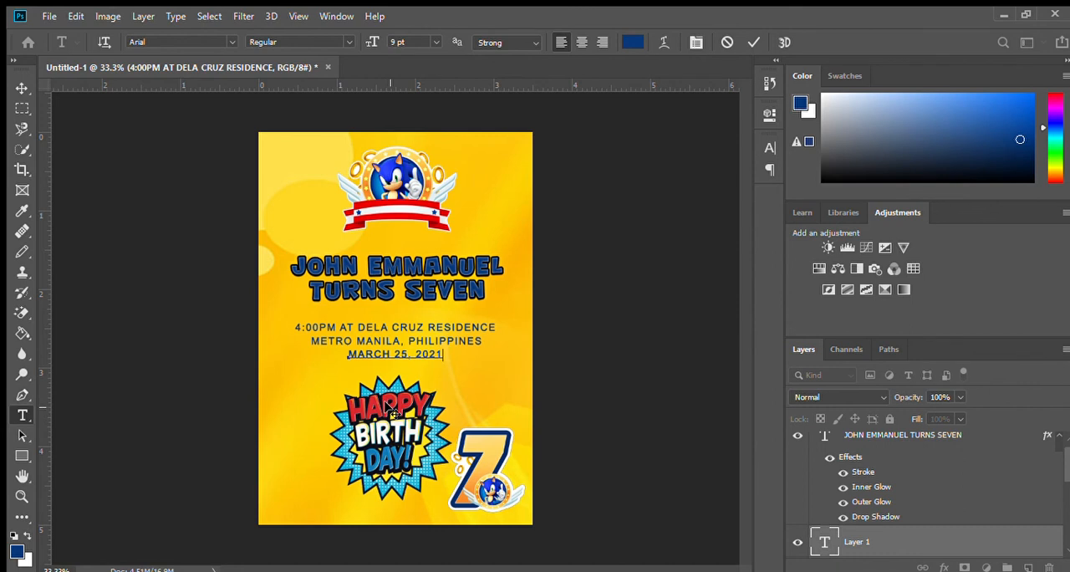
left_click(21, 108)
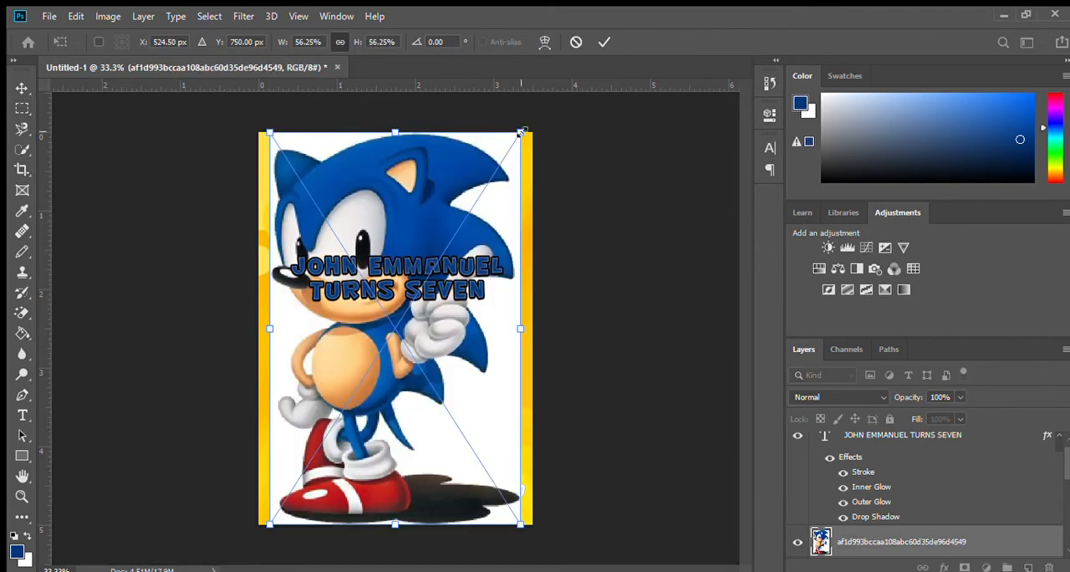
Step: Place the full-body Sonic picture on the page and erase its white background with the Magic Eraser
left_click_drag(521, 131, 445, 316)
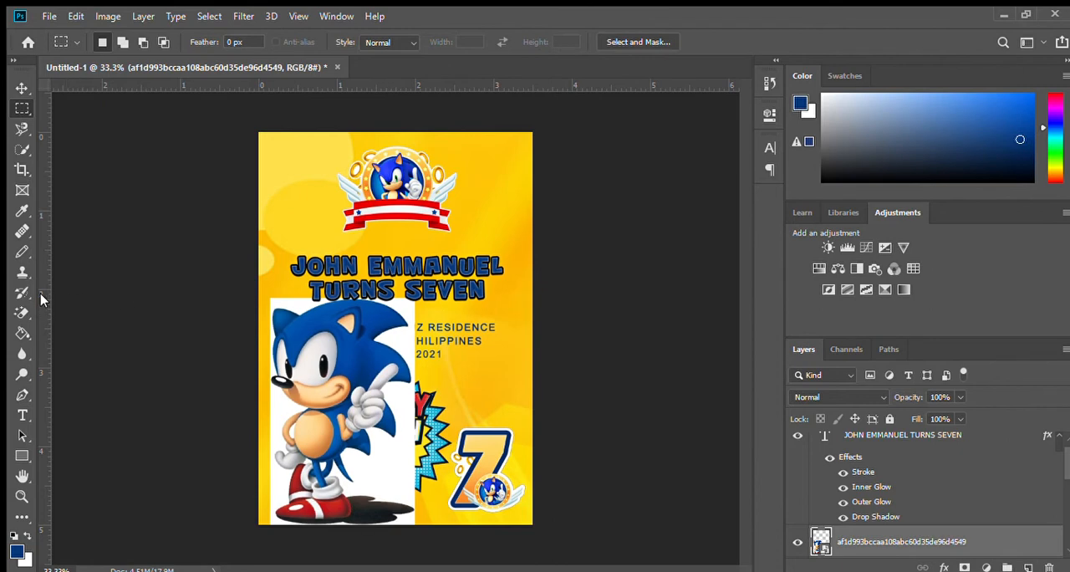
left_click(21, 312)
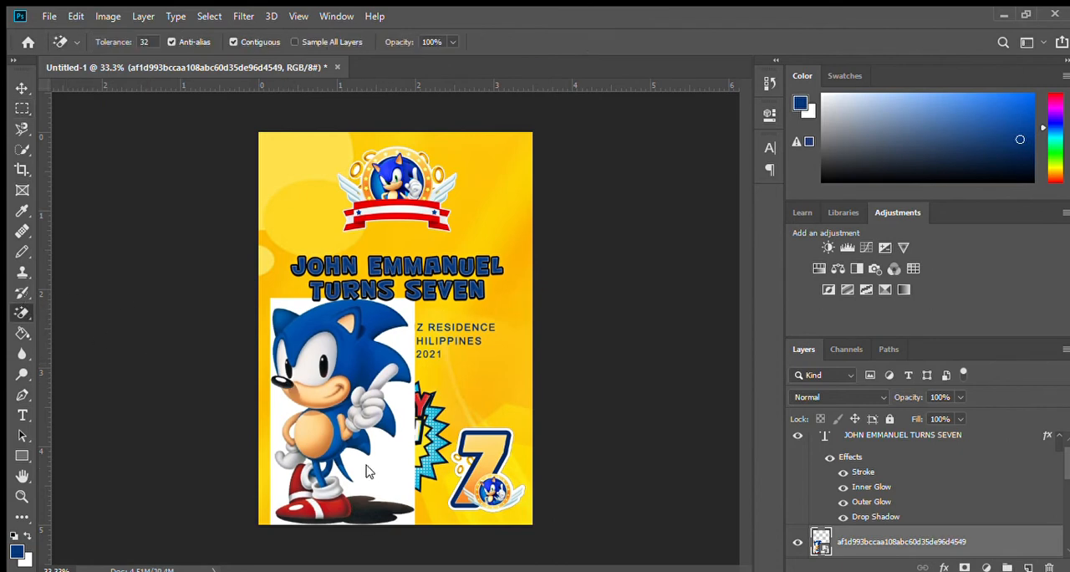
left_click(398, 459)
key("Delete")
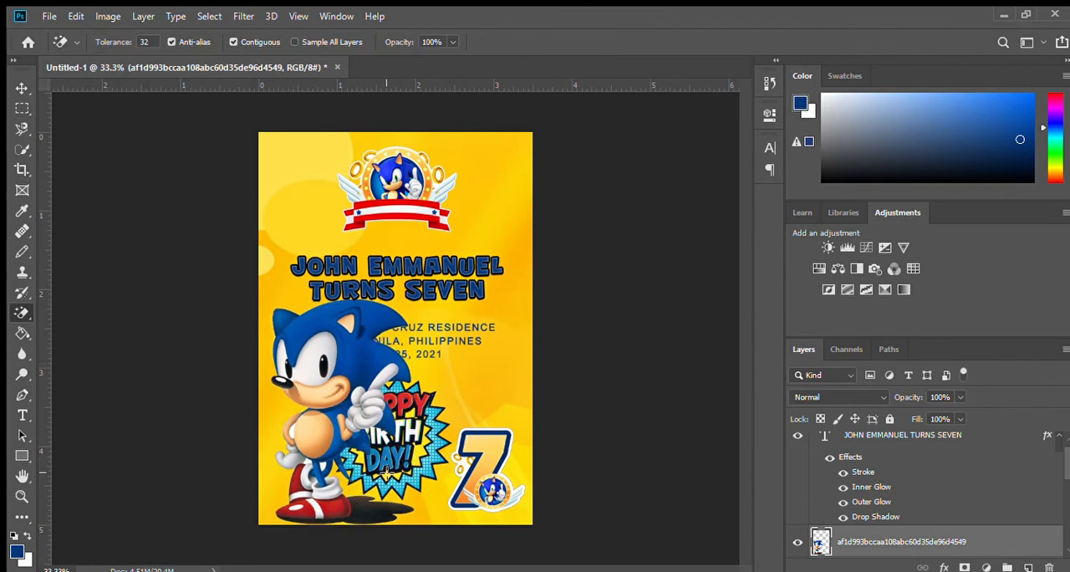
Step: Scale the Sonic figure to 63.23% and position it in the page's lower left corner
key("ctrl+t")
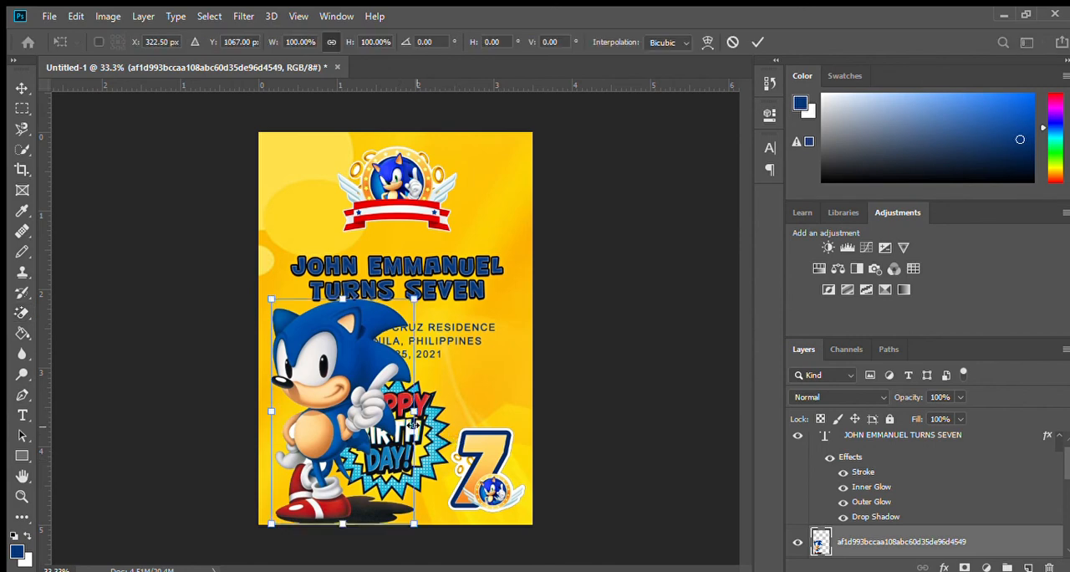
left_click_drag(412, 299, 362, 381)
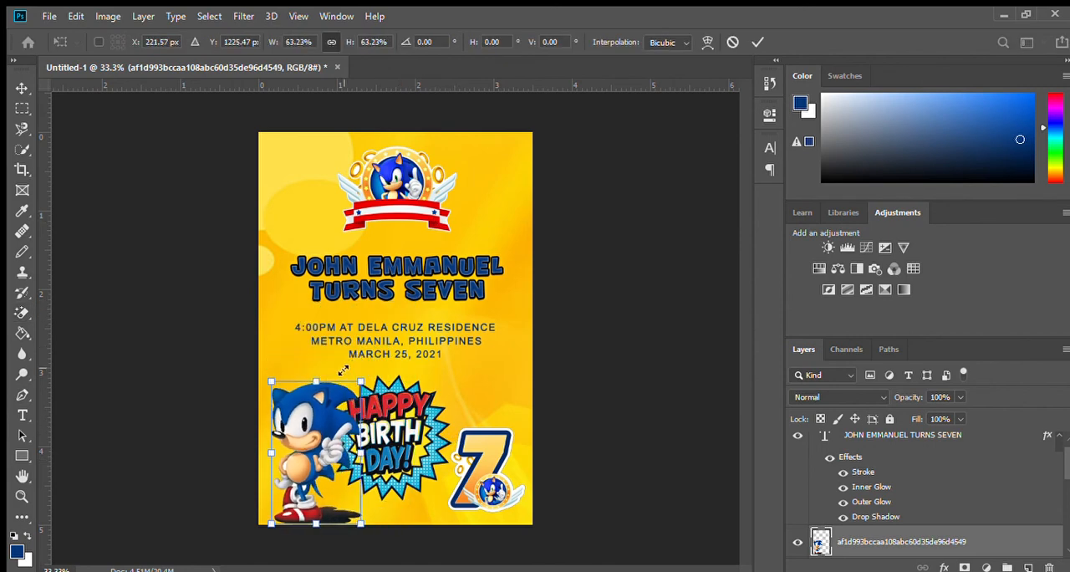
mouse_move(319, 419)
left_mouse_down()
mouse_move(313, 403)
mouse_move(313, 412)
left_mouse_up()
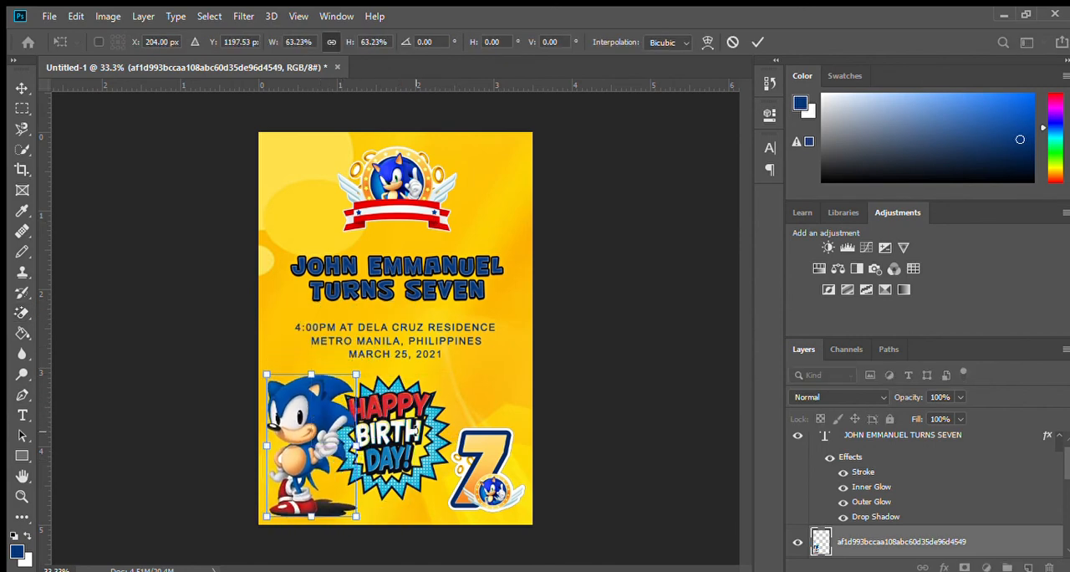
key("Return")
key("e")
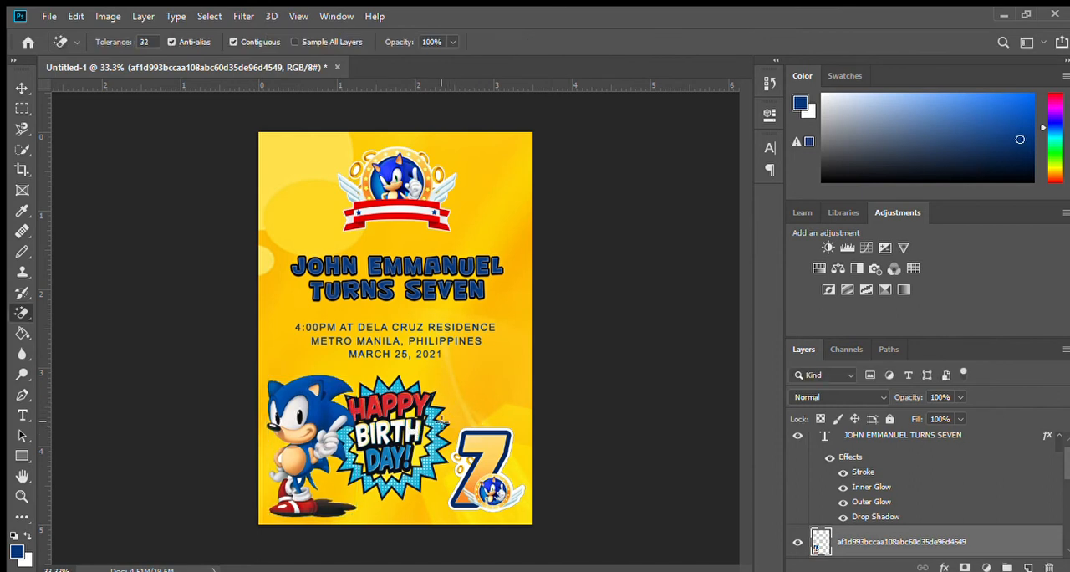
Step: Move the Happy Birthday burst up beside the name text and delete the word SEVEN from the headline
left_click_drag(396, 432, 485, 282)
left_click(404, 265, "ctrl")
left_click_drag(403, 265, 515, 303)
left_click(21, 415)
key("BackSpace")
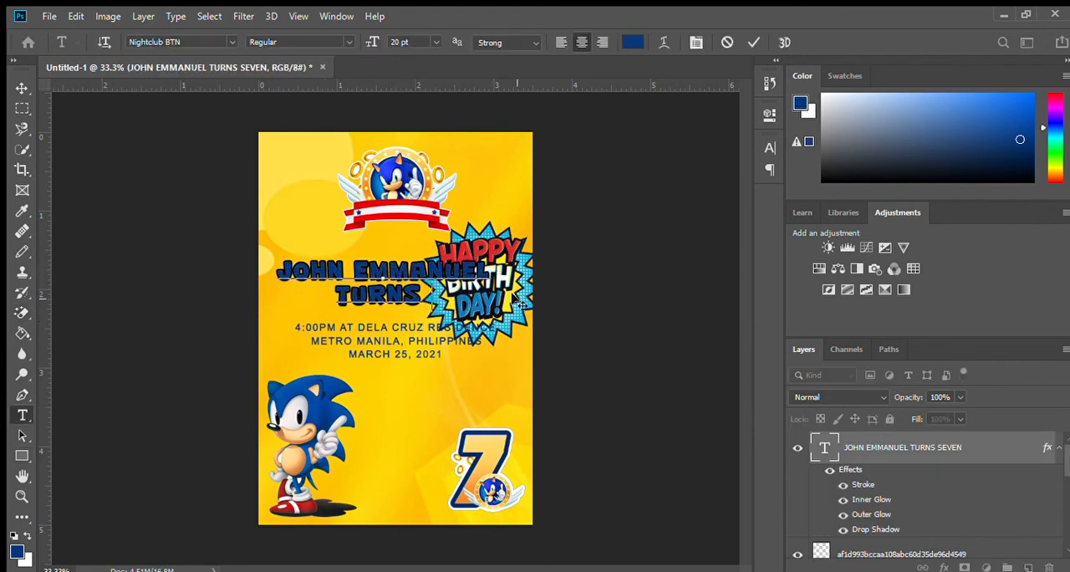
Step: Left-align the headline text and set the word TURNS to 15 pt
left_click(561, 41)
left_click_drag(501, 355, 394, 347)
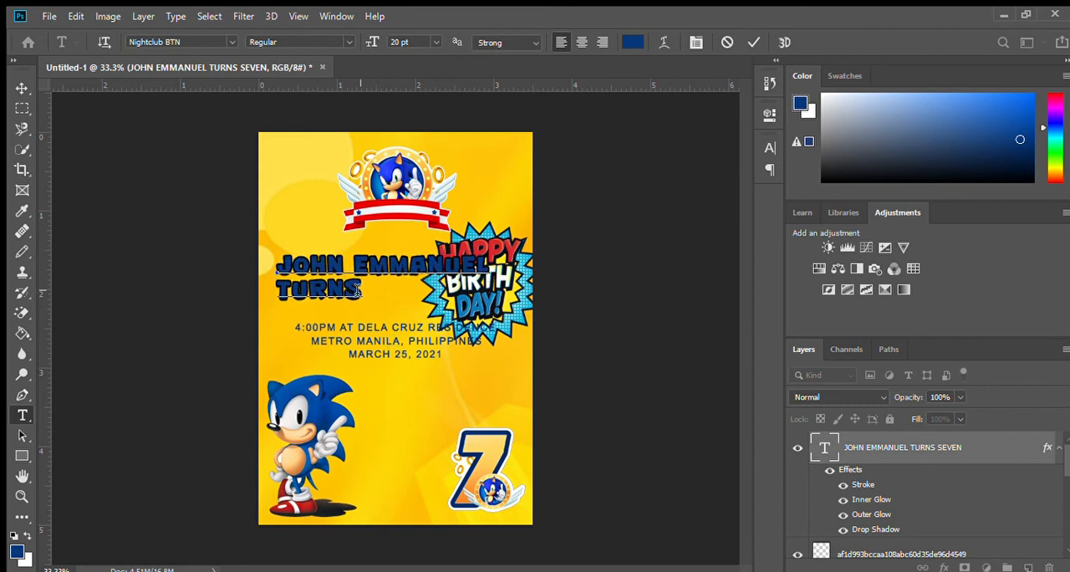
left_click_drag(359, 288, 277, 289)
key("Down")
key("Down")
key("Down")
key("Down")
key("Down")
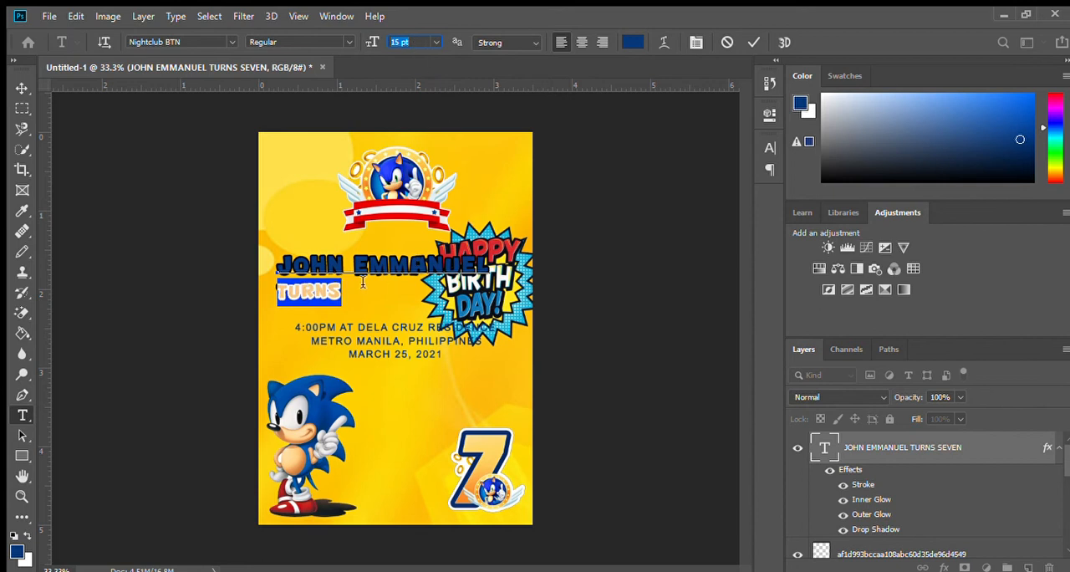
left_click(22, 107)
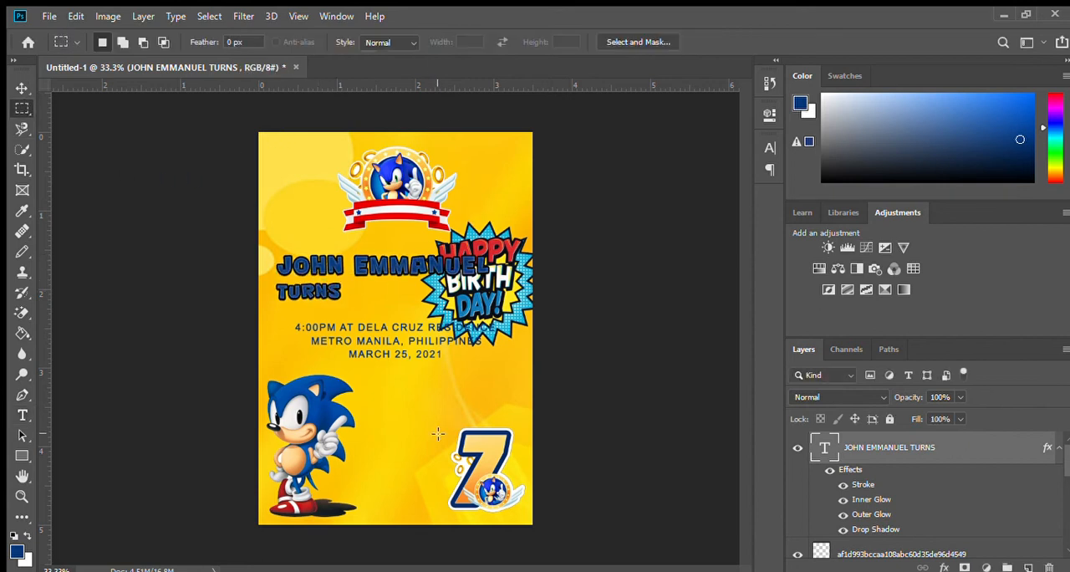
Step: Move the number 7 graphic up beneath the name and indent the word TURNS to sit right beside it
left_click_drag(475, 484, 429, 330)
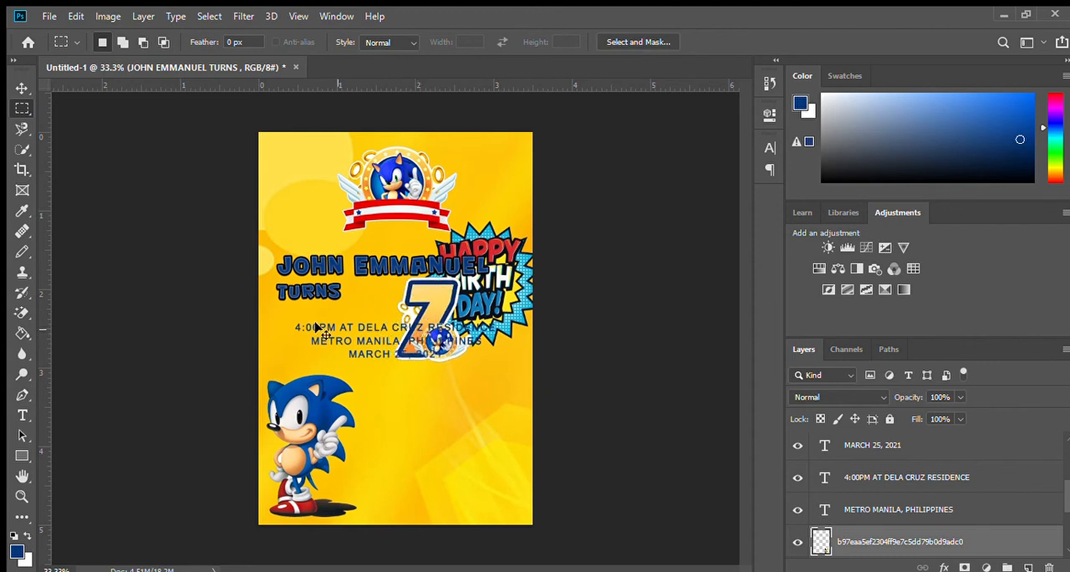
key("t")
left_click(281, 290)
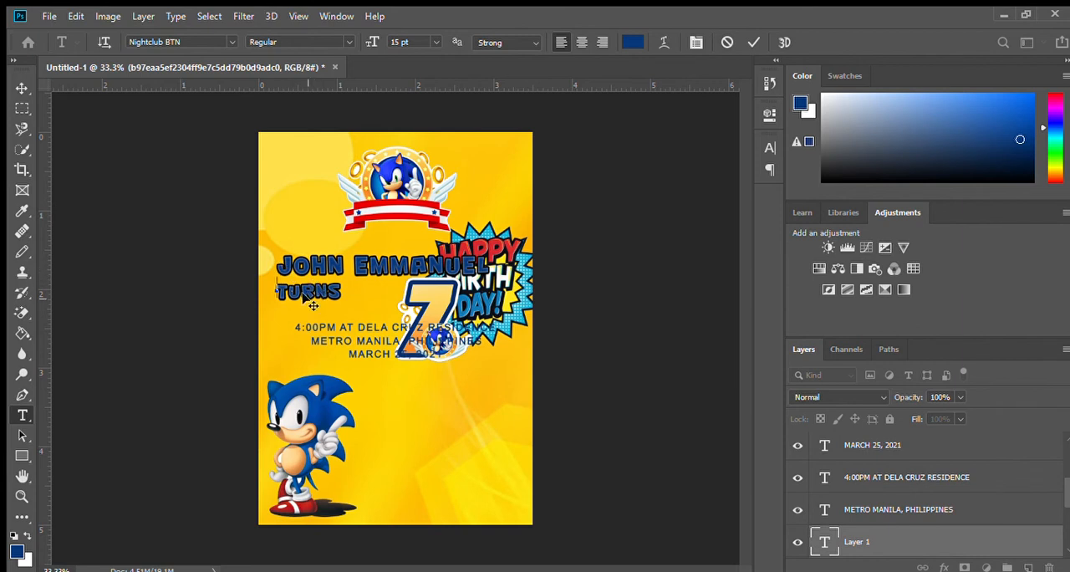
left_click(319, 314)
left_click(278, 292)
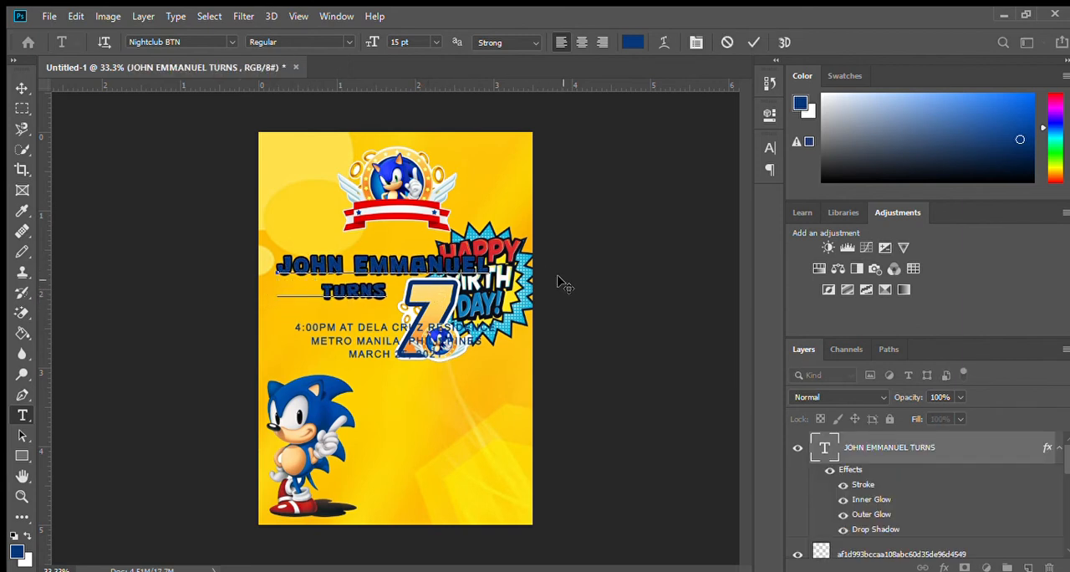
left_click(22, 87)
left_click(22, 108)
Step: Delete the Happy Birthday burst from the invitation
left_click_drag(517, 308, 462, 462)
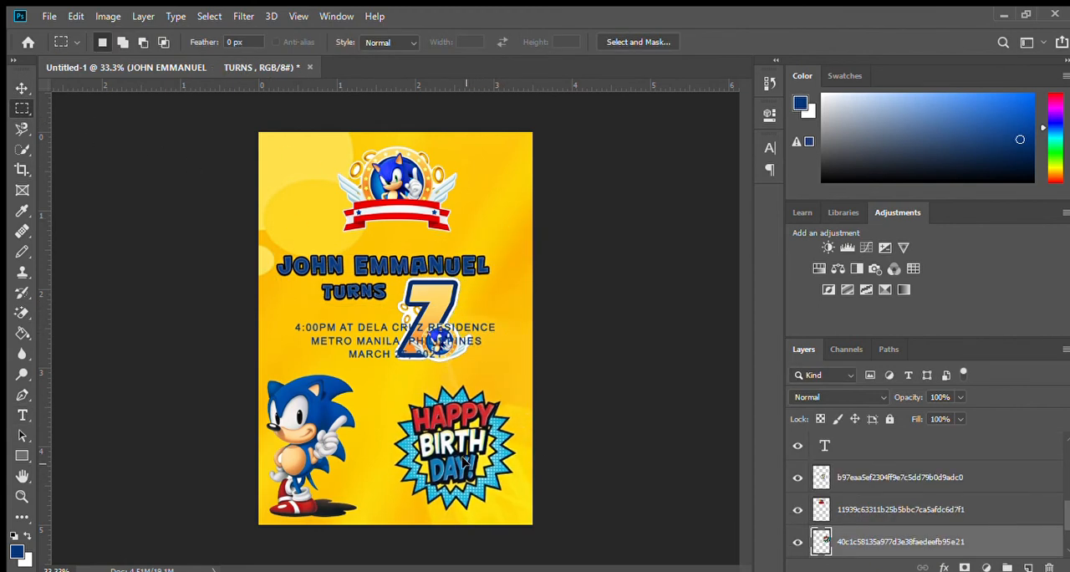
key("Delete")
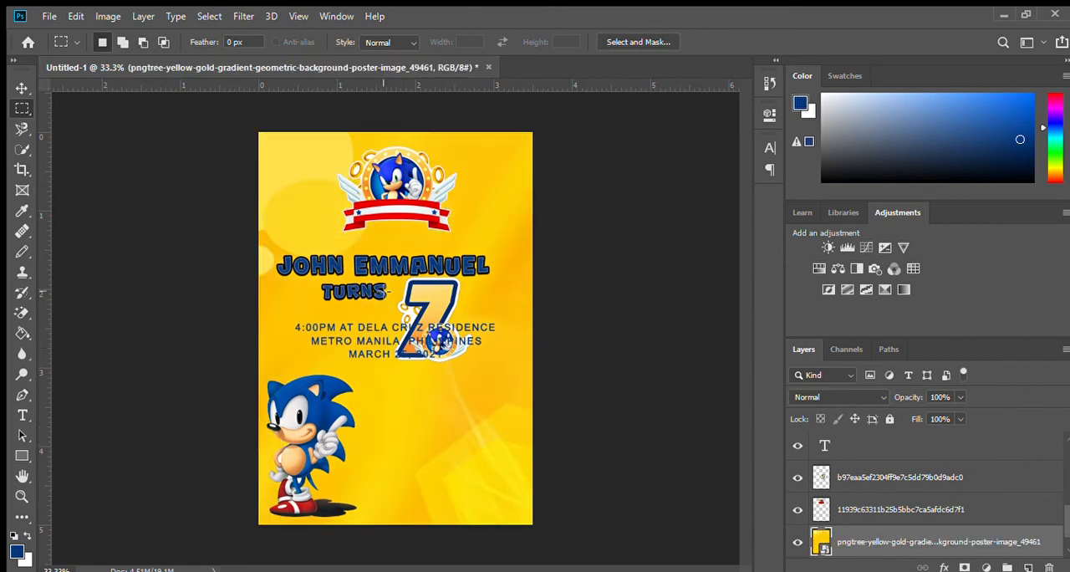
Step: Move the time-and-venue and location lines down beside Sonic's legs, and shift the date line clear of the 7
left_click_drag(368, 326, 400, 473)
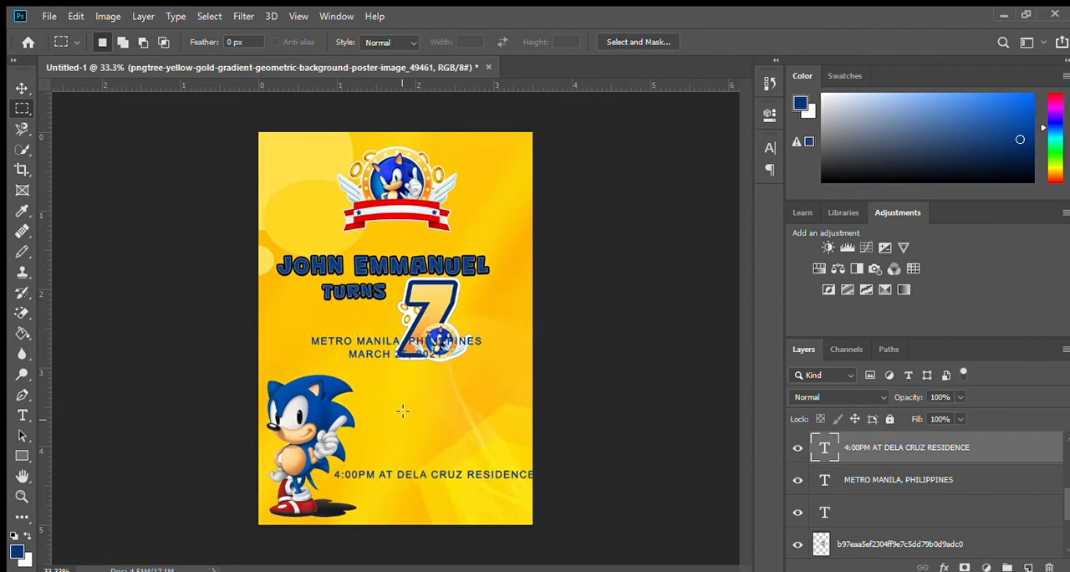
left_click_drag(377, 343, 402, 488)
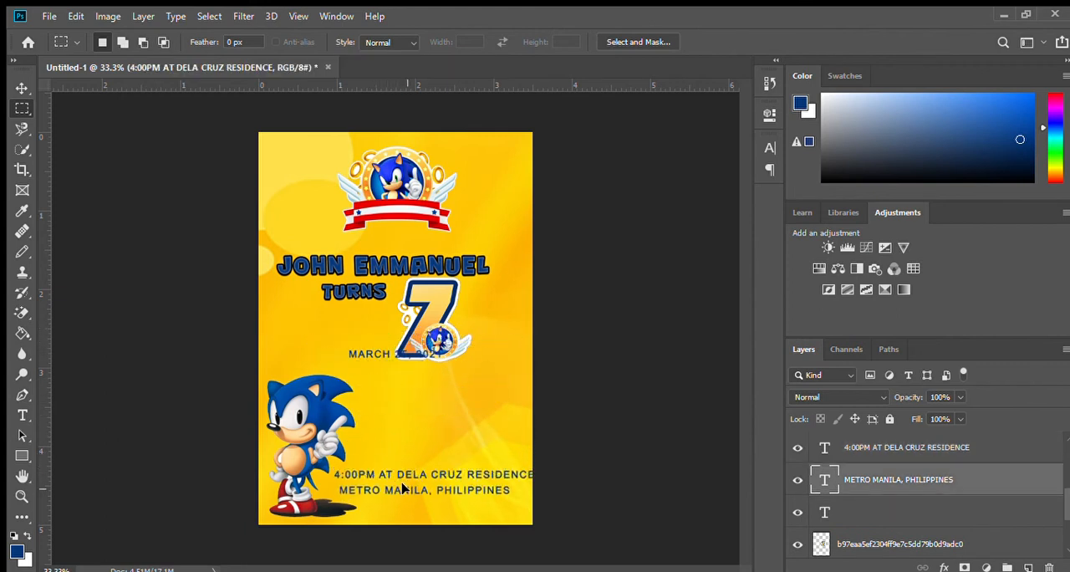
left_click_drag(370, 363, 338, 366)
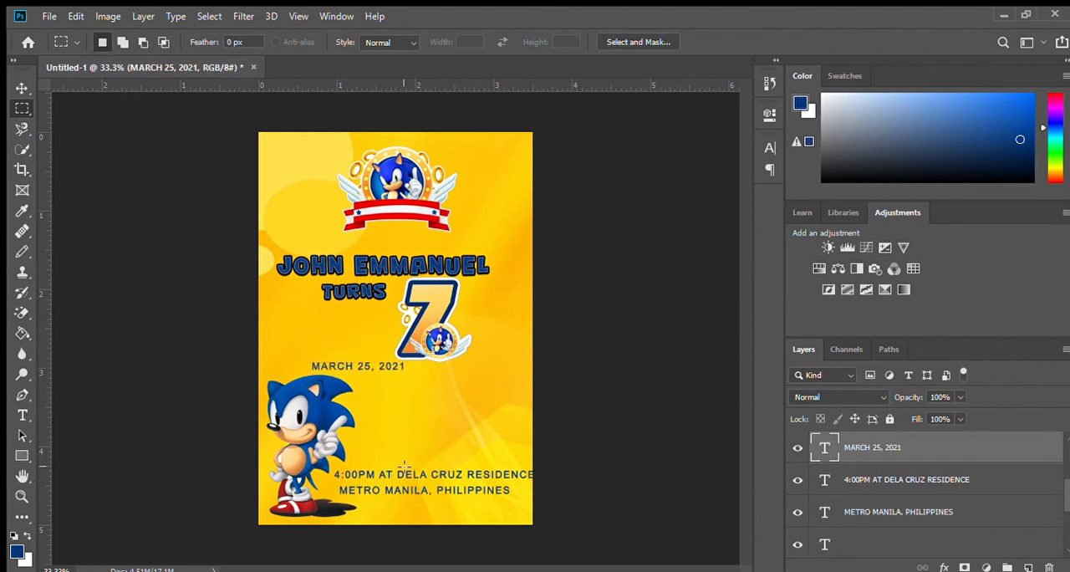
Step: Tighten the tracking of the time-and-venue line to fit within the page, and move the date line just above it
key("t")
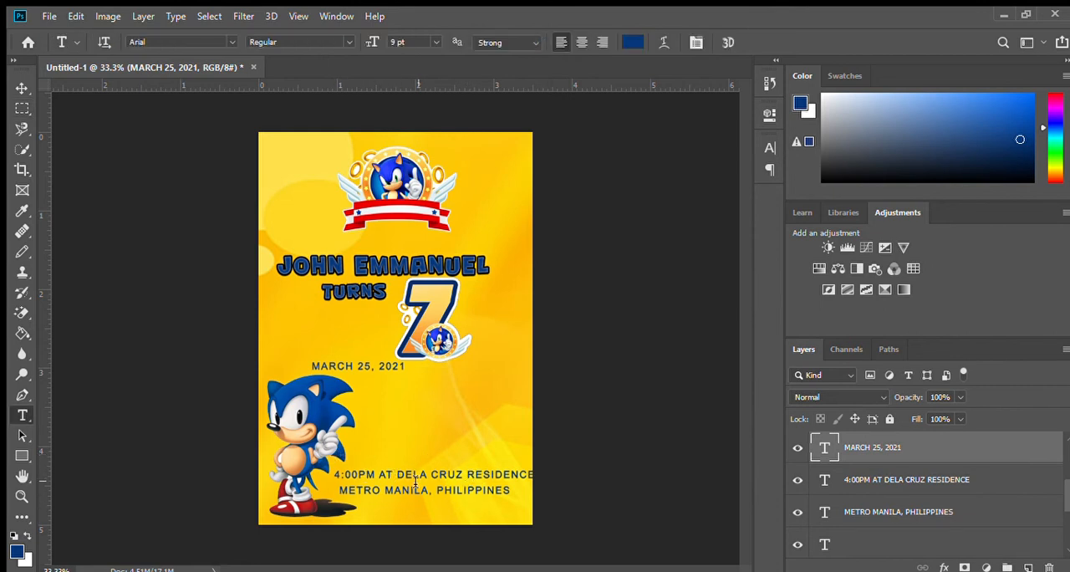
left_click(386, 475)
key("ctrl+a")
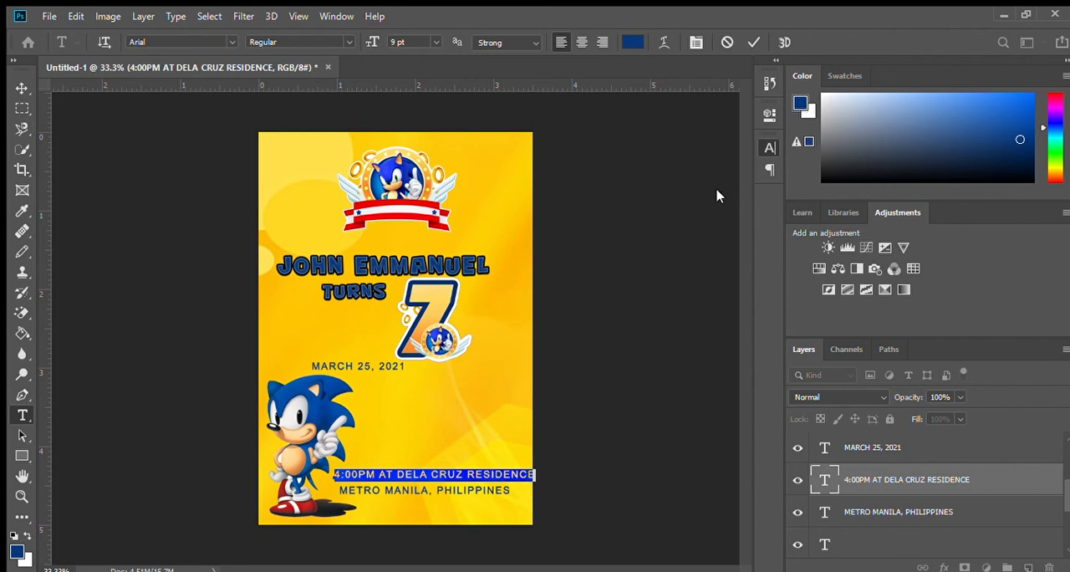
key("alt+Left")
key("alt+Left")
key("alt+Left")
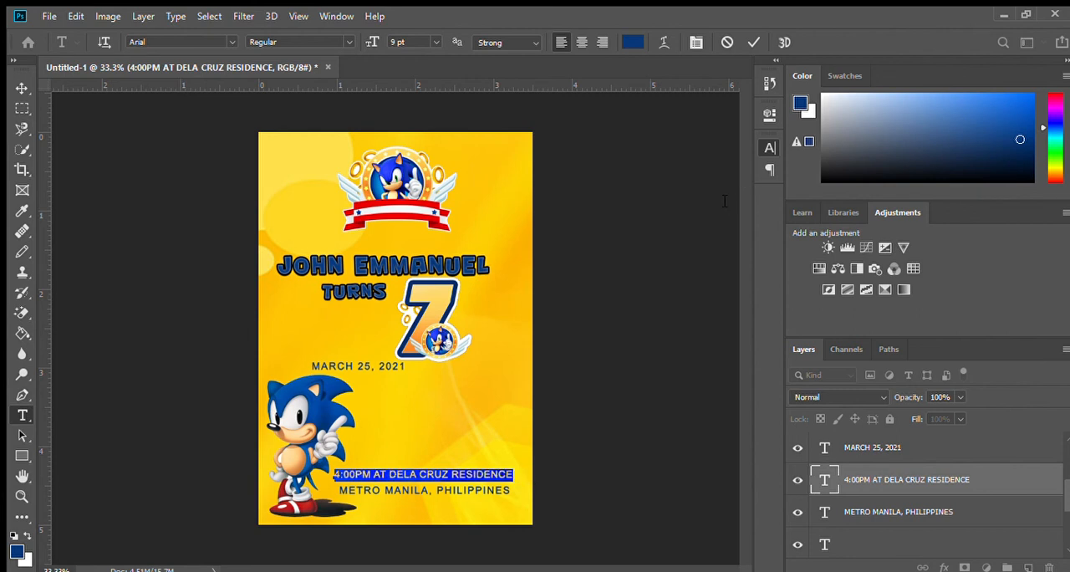
left_click(468, 475)
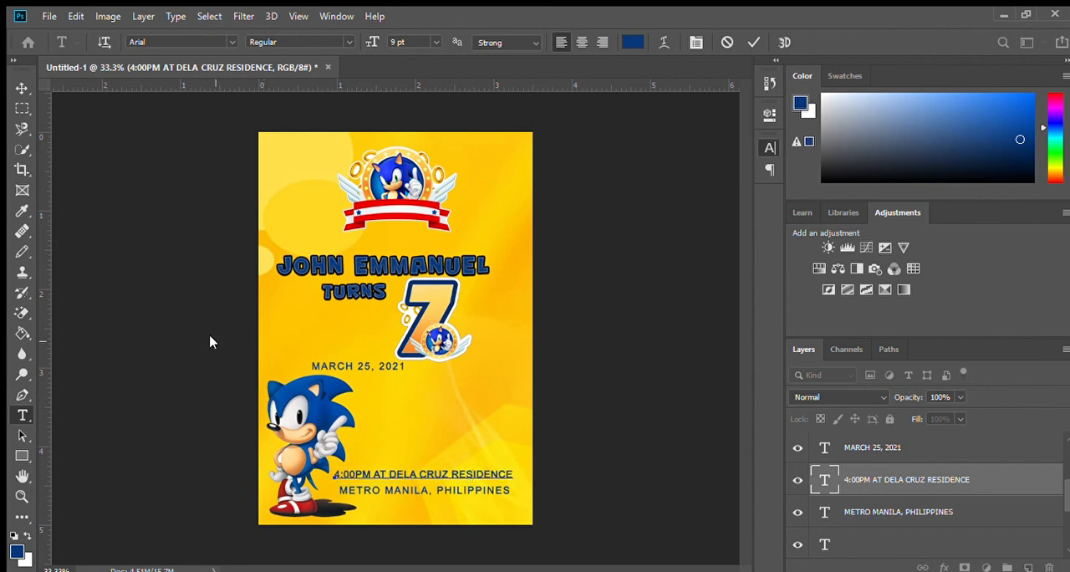
left_click(22, 108)
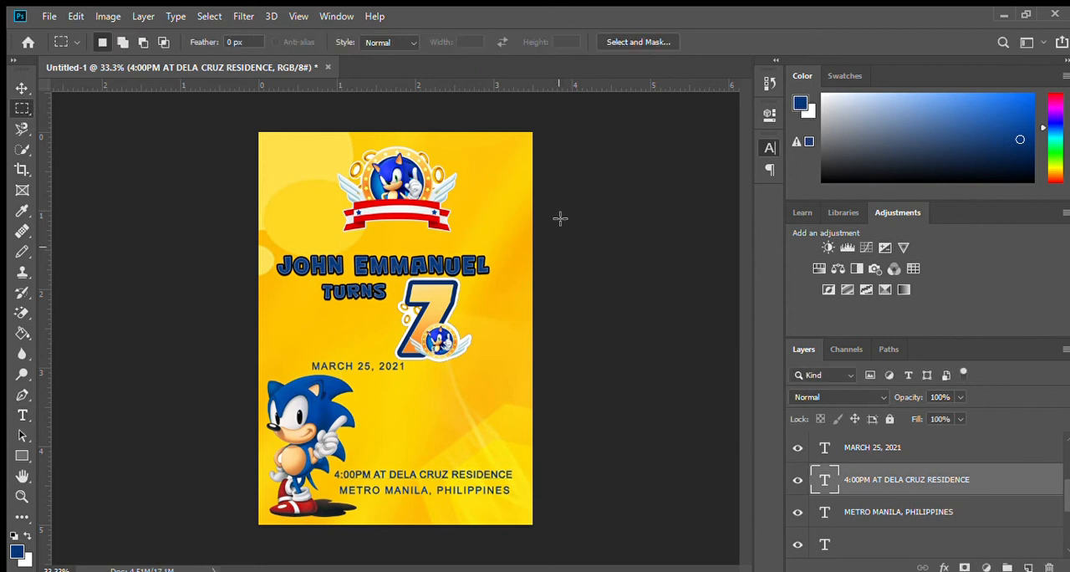
left_click_drag(364, 366, 424, 447)
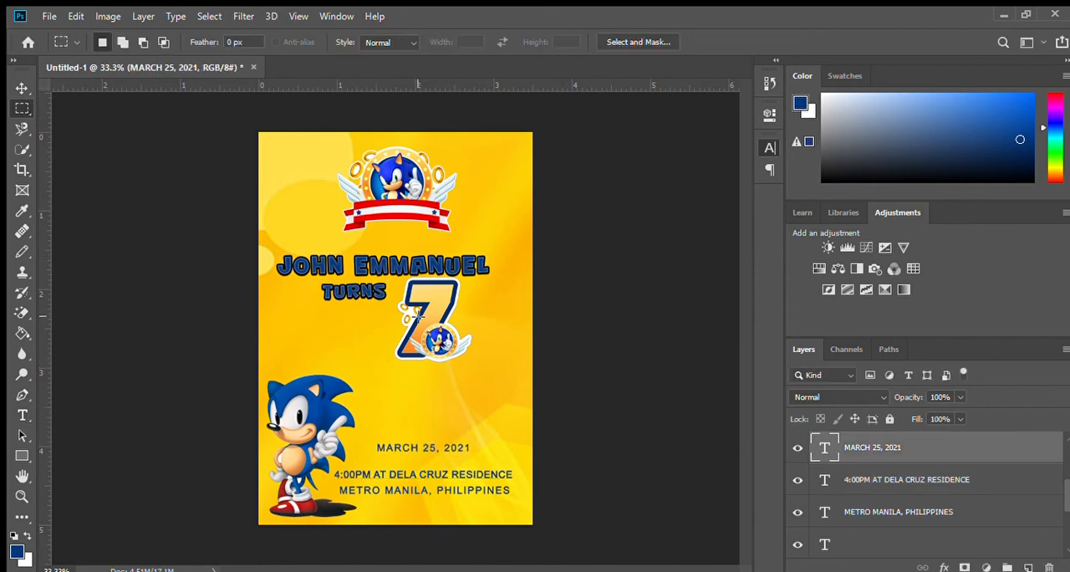
Step: Change the outline of the celebrant's name and TURNS text to white and turn off its inner glow
left_click(473, 269, "ctrl")
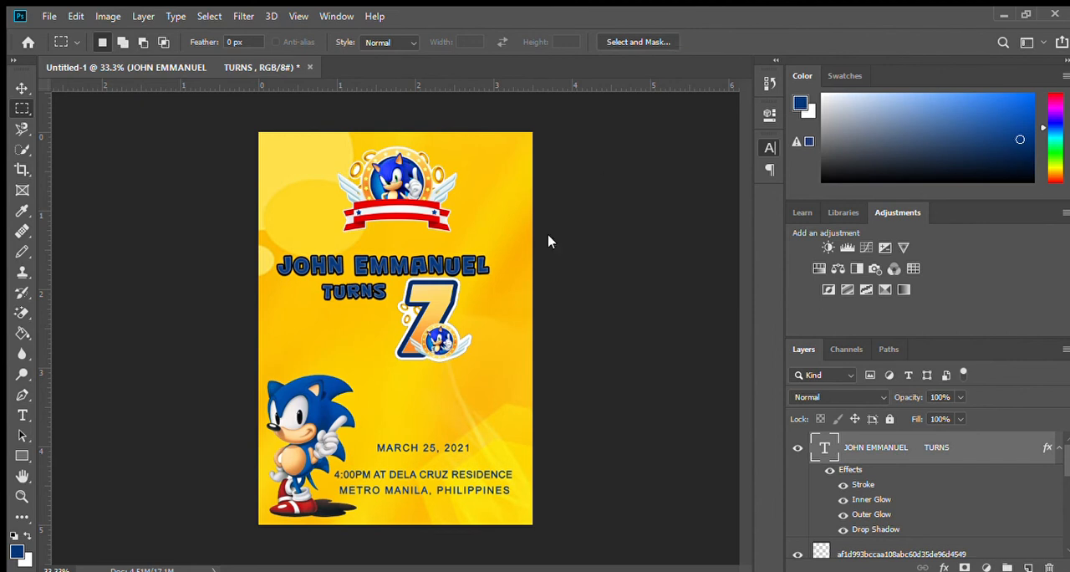
key("h")
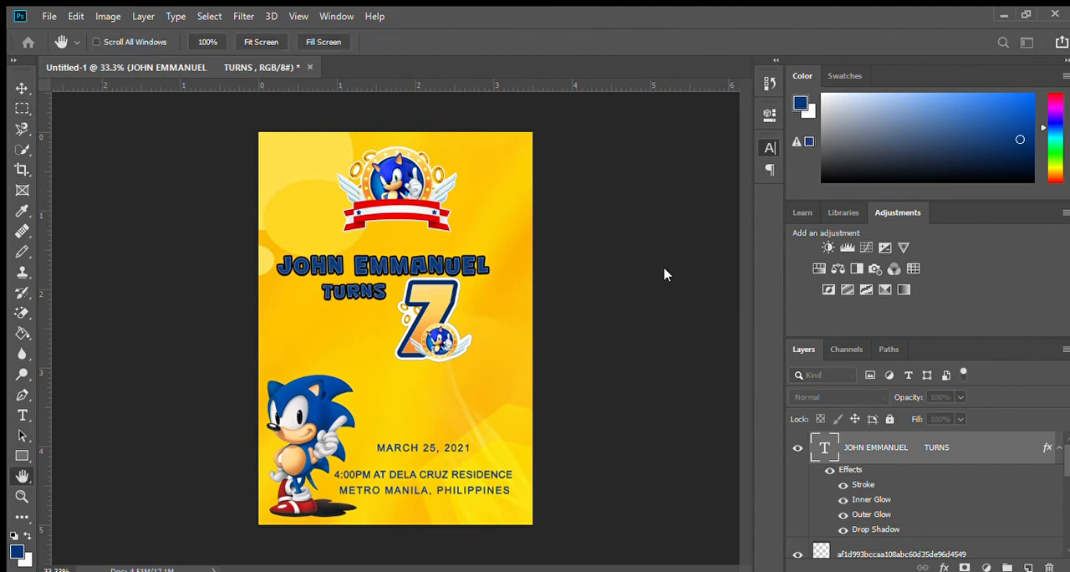
key("i")
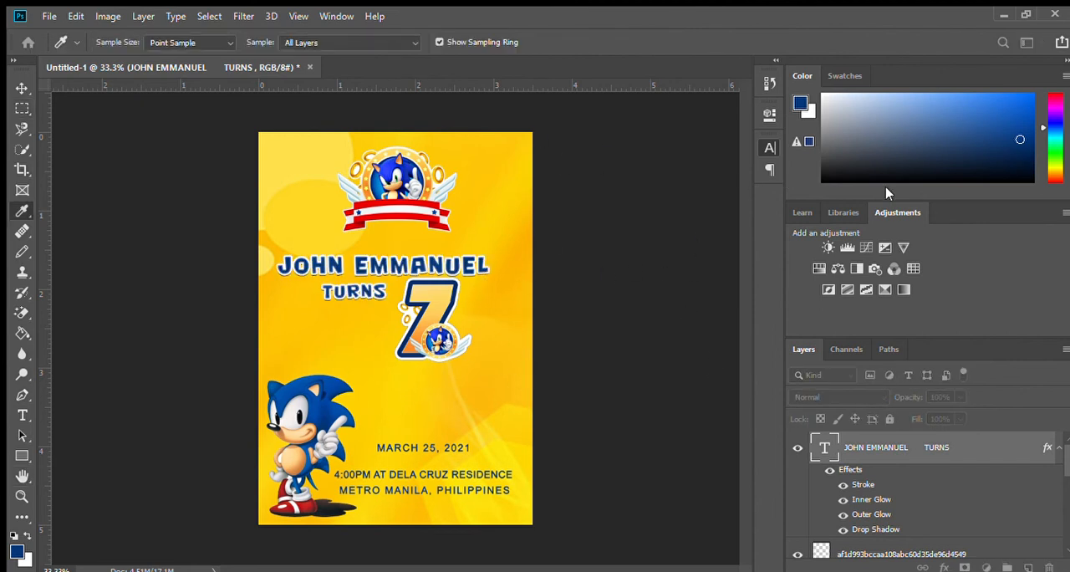
key("h")
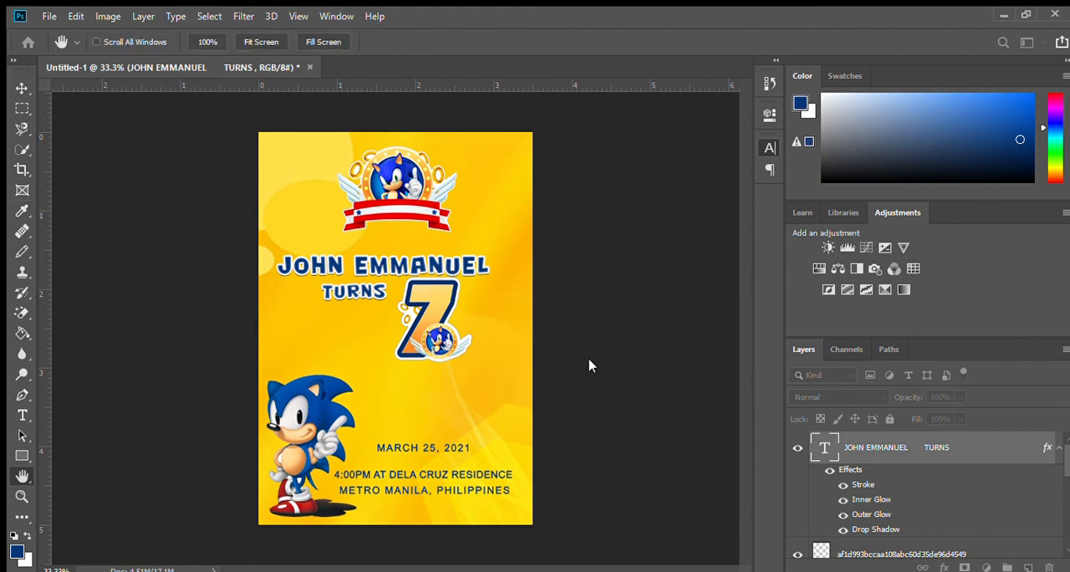
left_click(449, 314)
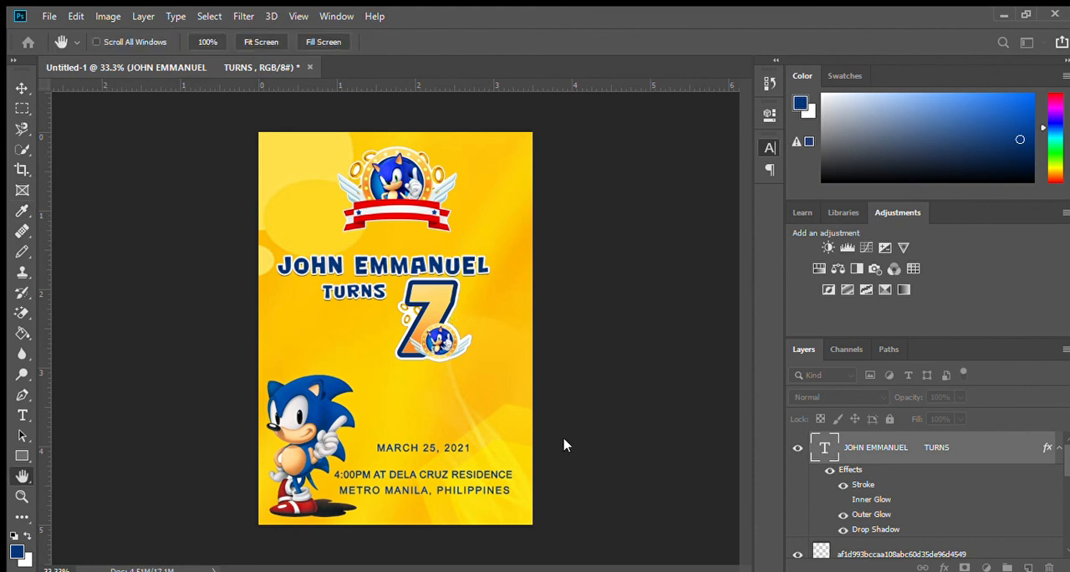
Step: Strengthen the dark drop shadow behind the name and TURNS text
left_click(488, 441)
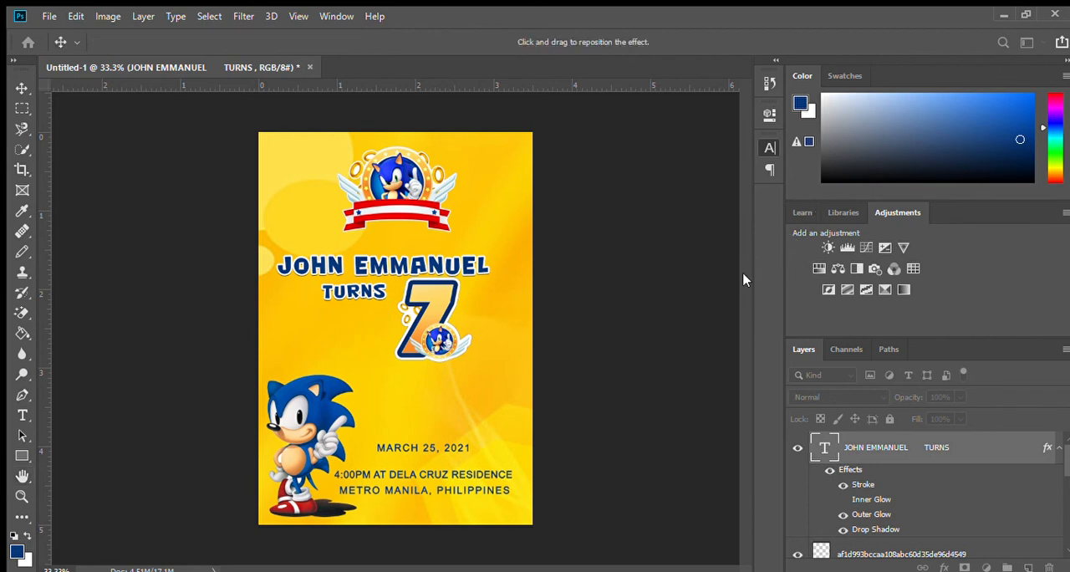
type("5")
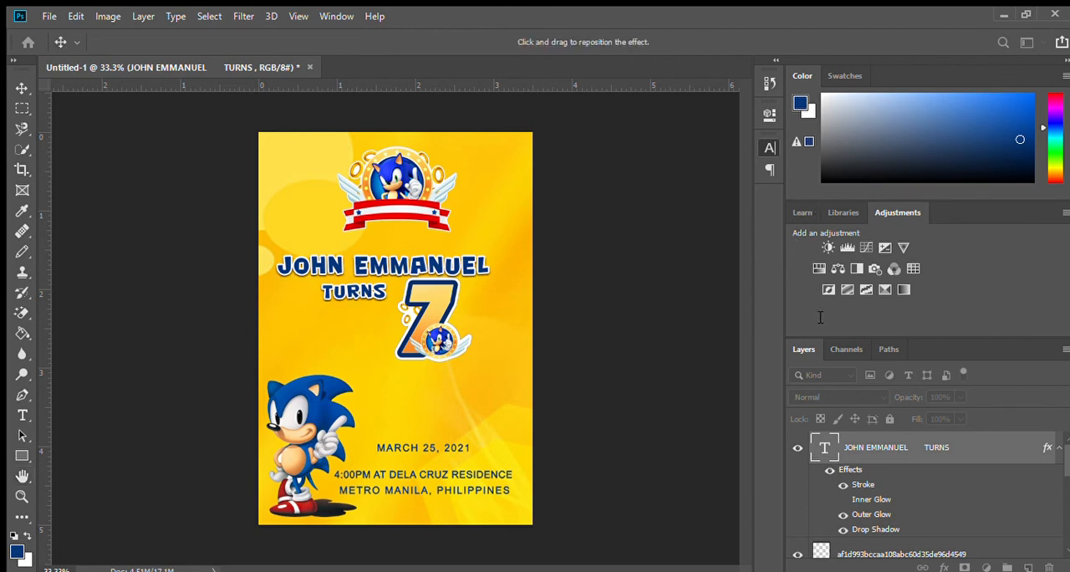
type("0")
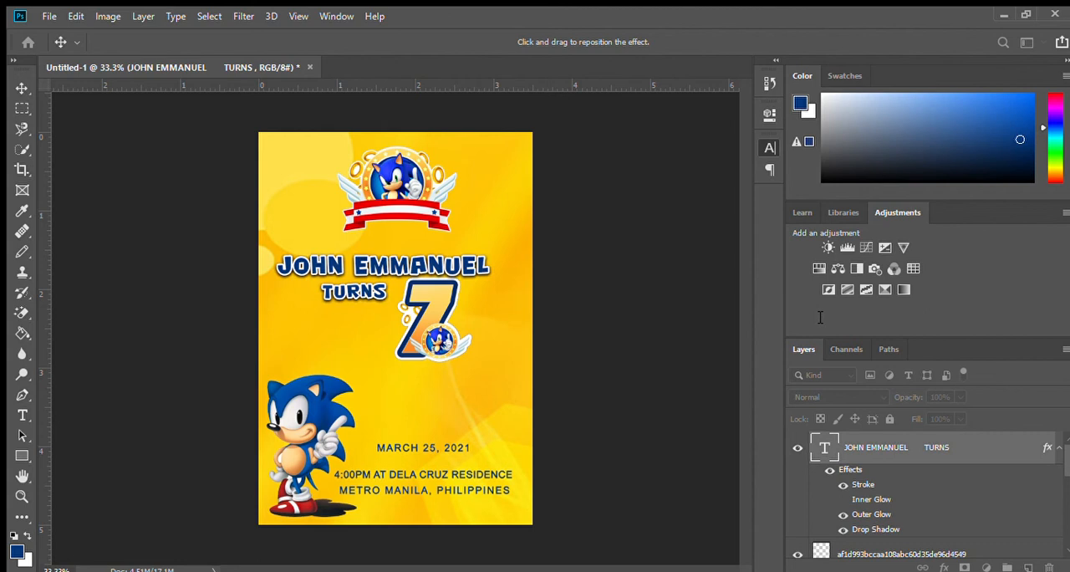
type("0")
key("Return")
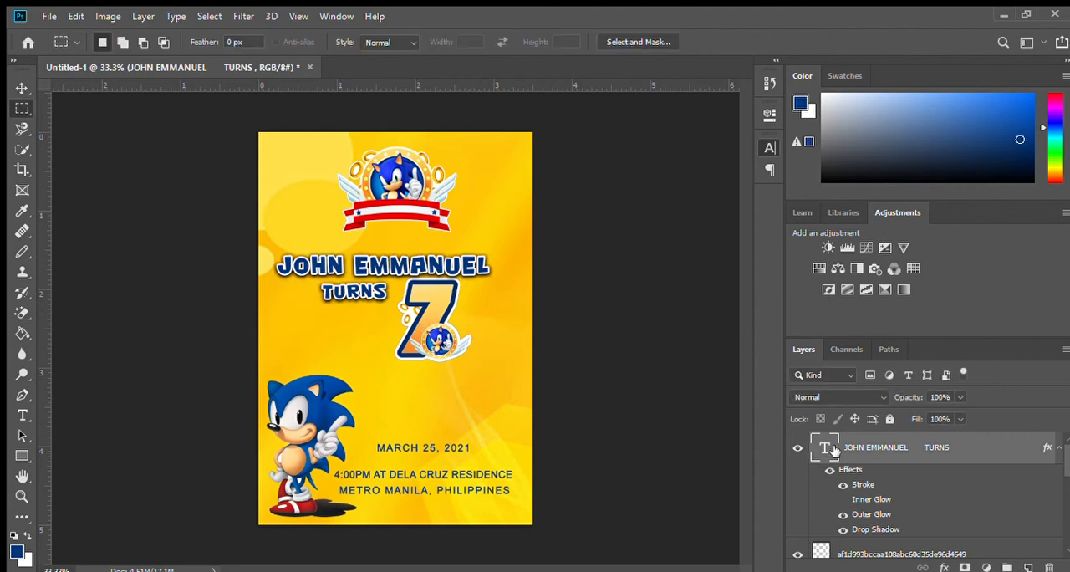
Step: Scale the name and TURNS text up proportionally to about 110%
key("ctrl+t")
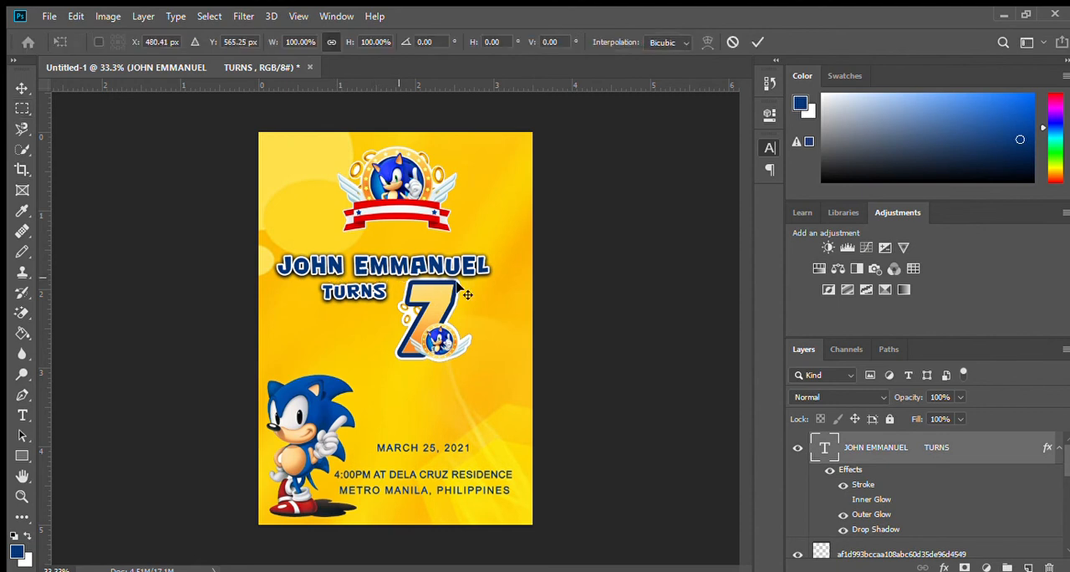
left_click_drag(493, 307, 511, 312)
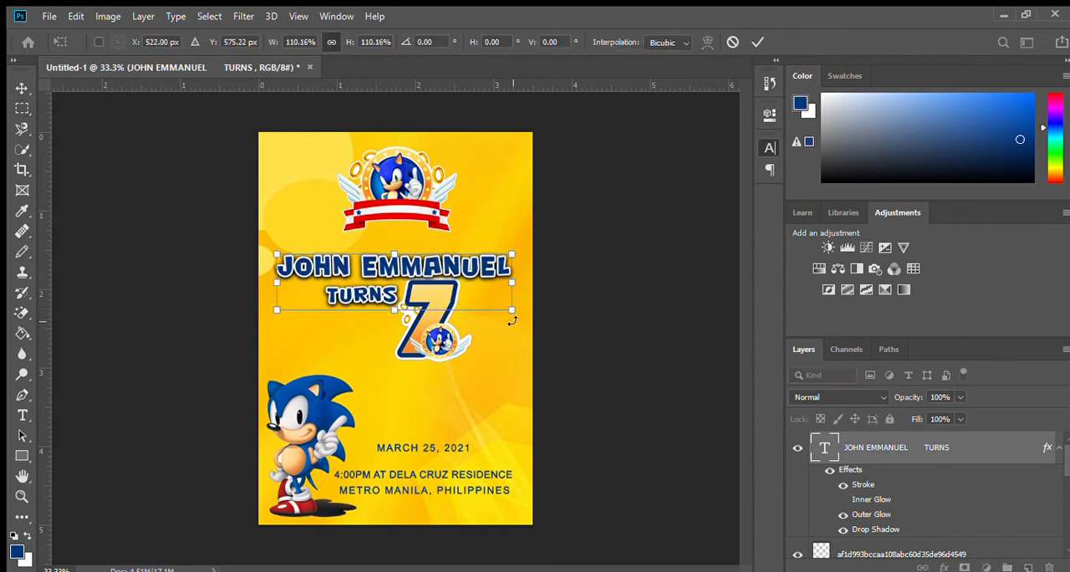
key("Return")
Step: Shift the number 7 graphic clear of the word TURNS and enlarge it toward the page's right edge
left_click_drag(430, 332, 446, 338)
key("ctrl+t")
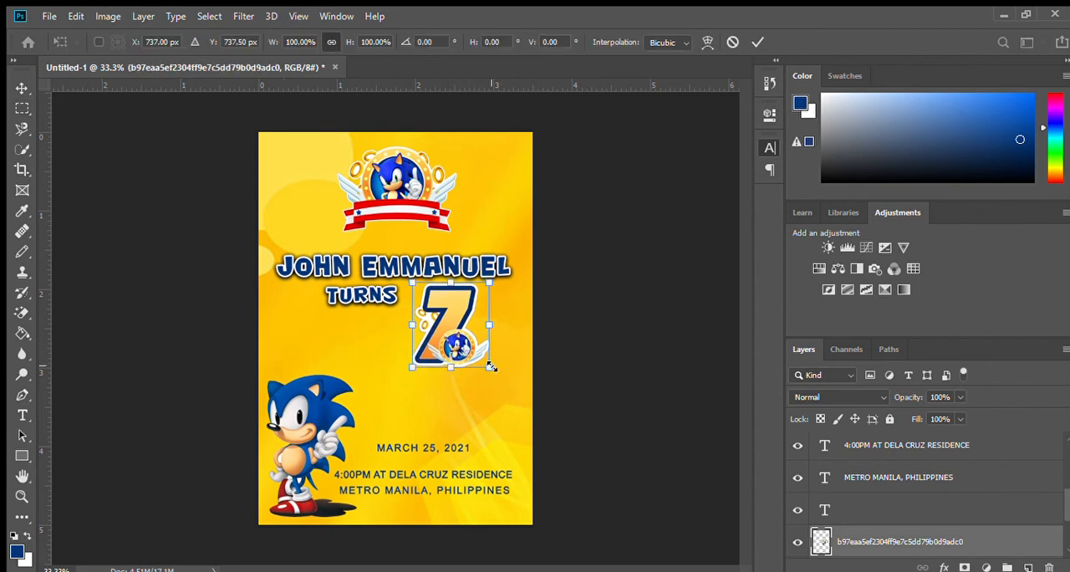
left_click_drag(491, 369, 509, 391)
key("Return")
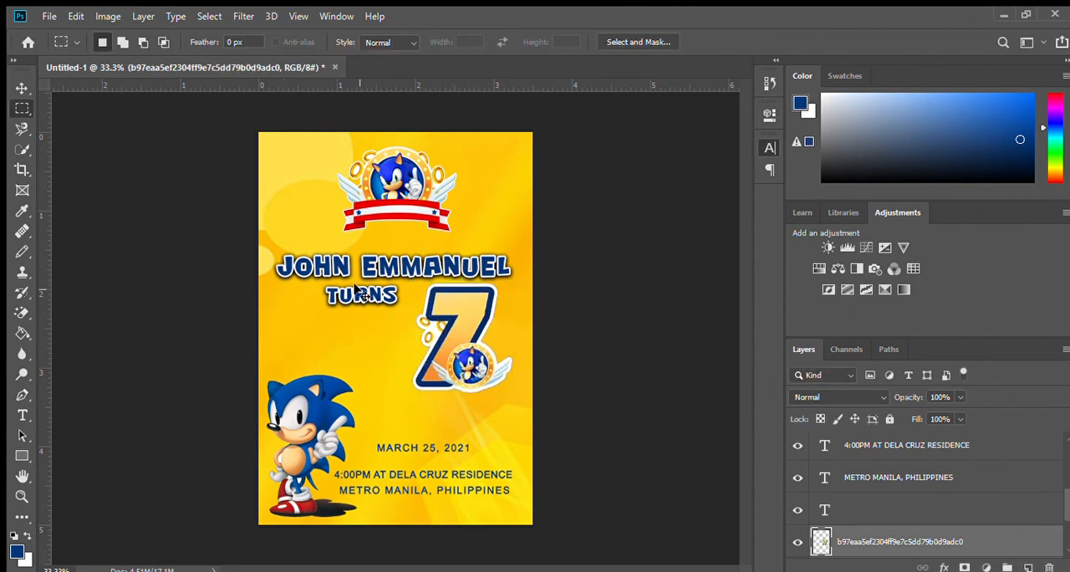
Step: Enlarge the name and TURNS text slightly more so the name nearly spans the page width
left_click(358, 291, "ctrl")
key("ctrl+t")
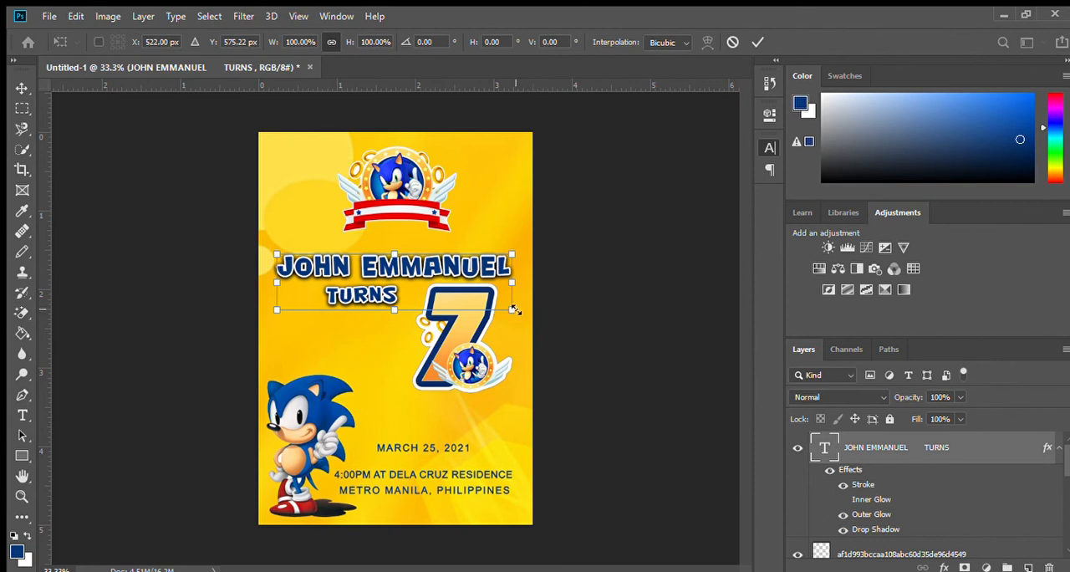
left_click_drag(515, 311, 523, 313)
key("Return")
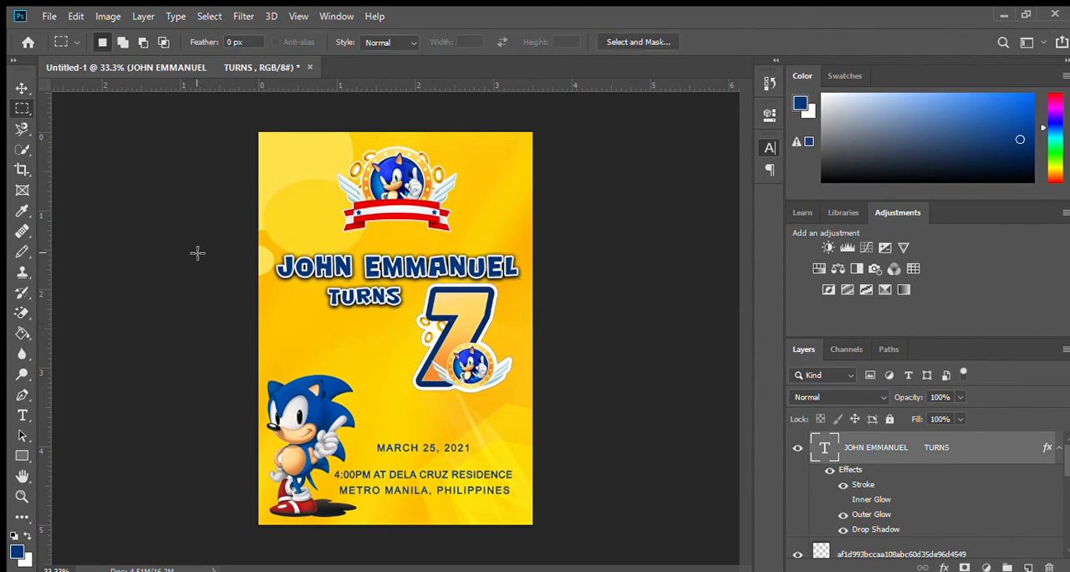
Step: Break the celebrant's name onto two lines above the word TURNS
key("t")
left_click(337, 261)
key("Return")
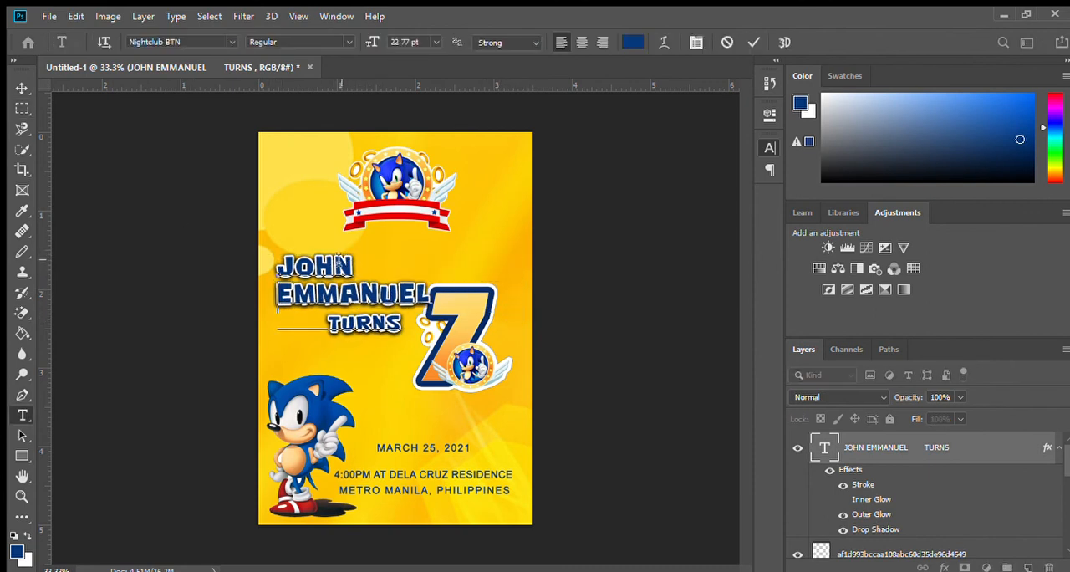
Step: Set both lines of the celebrant's name to 27 pt and move the 7 graphic down below them
left_click_drag(277, 258, 432, 294)
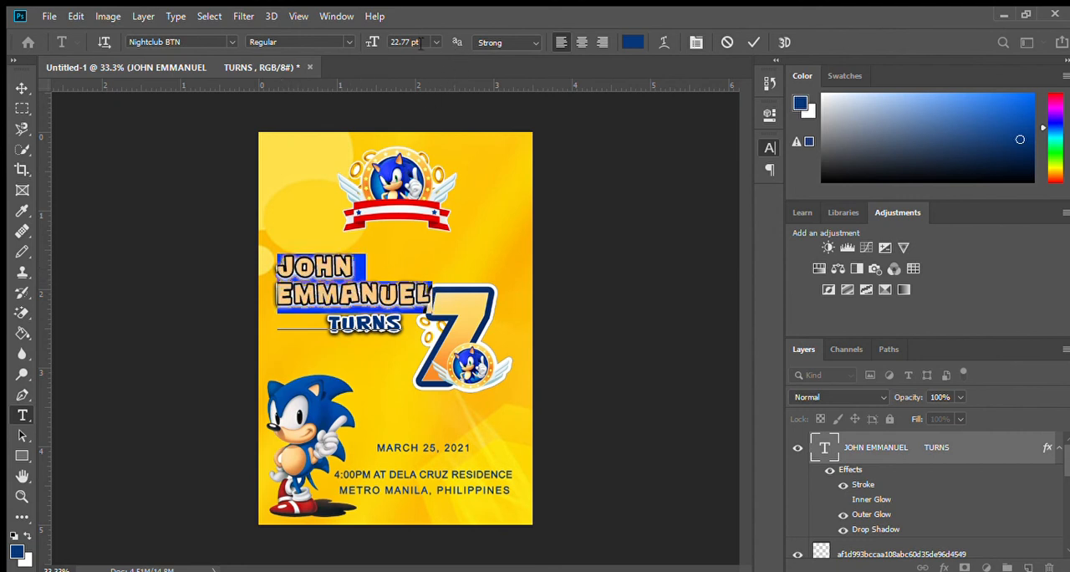
scroll(420, 44, "up", 5)
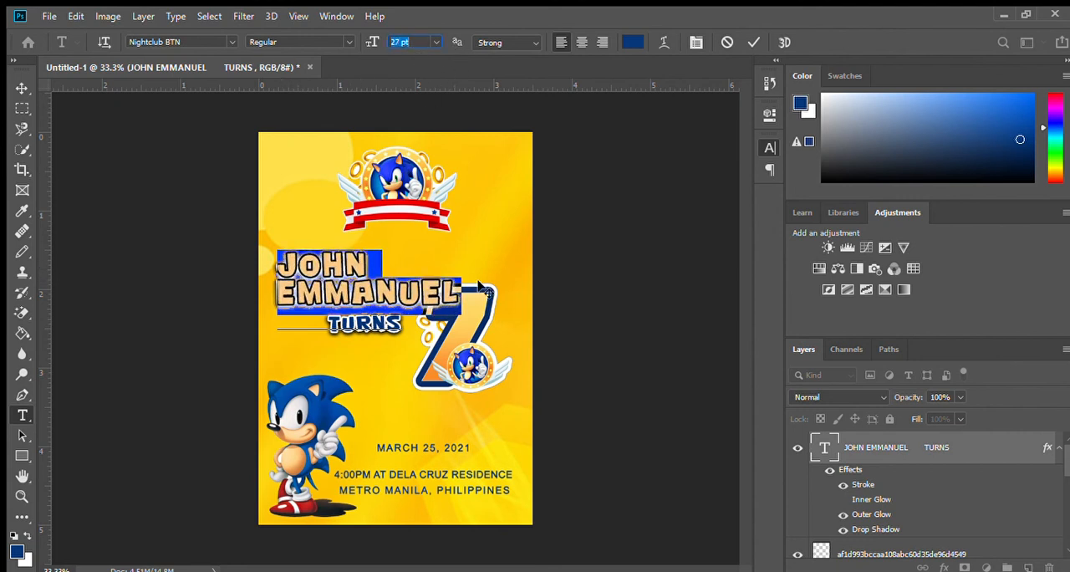
left_click(422, 306)
left_click(22, 108)
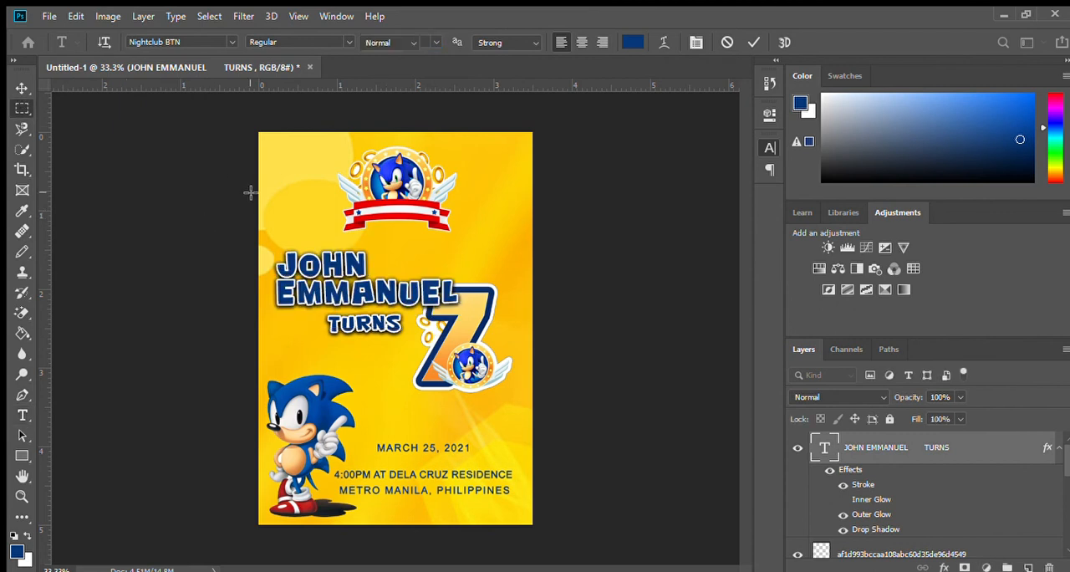
left_click_drag(457, 349, 454, 379)
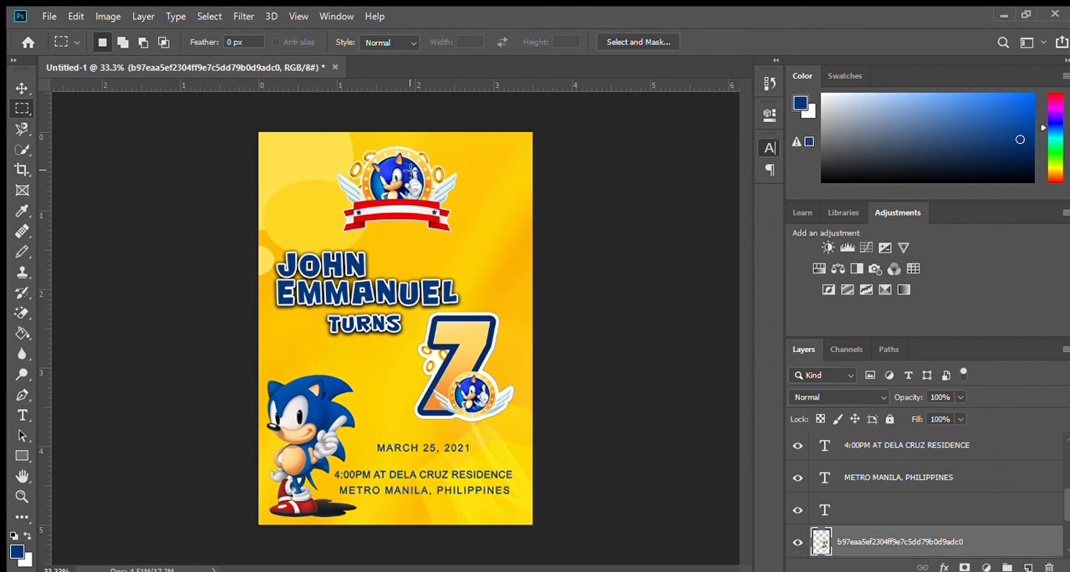
Step: Enlarge the Sonic emblem moderately and reposition it near the page's top edge, clear of the name
left_click(405, 169, "ctrl")
key("ctrl+t")
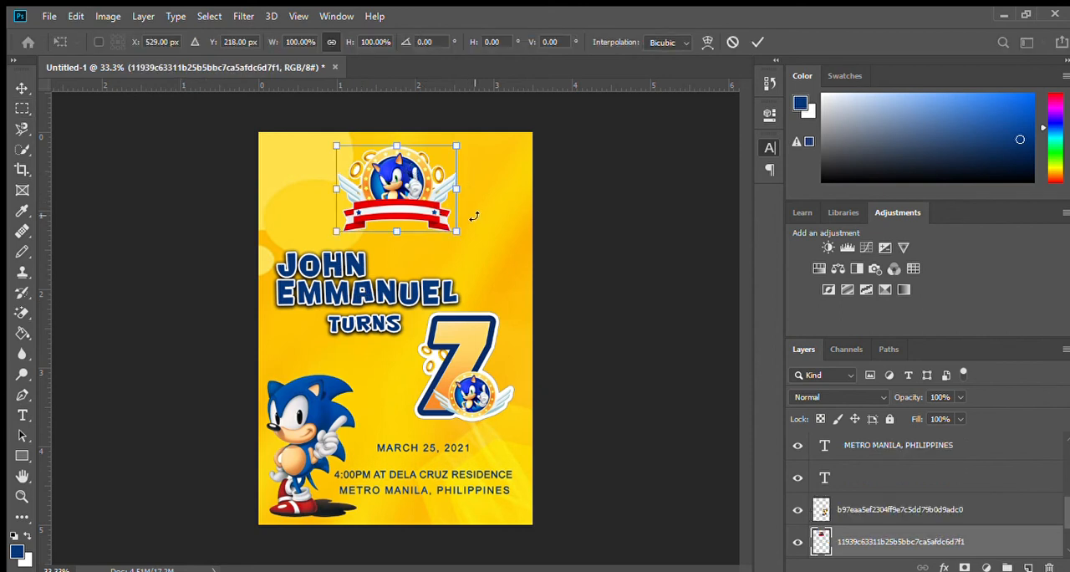
left_click_drag(458, 231, 493, 256)
left_click_drag(443, 208, 432, 202)
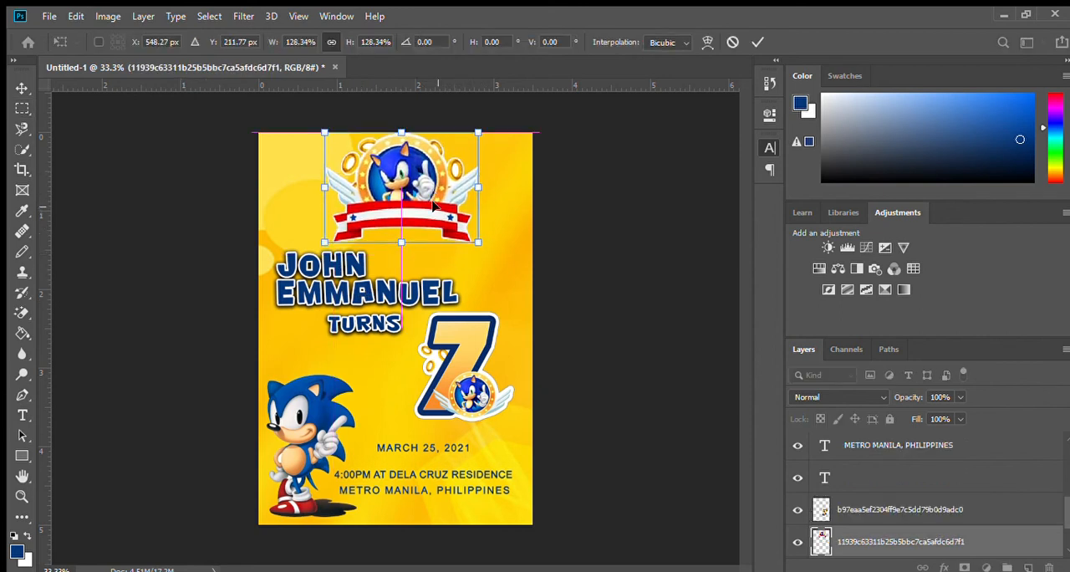
left_click_drag(478, 134, 458, 146)
left_click_drag(404, 179, 417, 173)
key("Return")
key("m")
Step: Move the name text and the 7 graphic down to leave room for a line beneath the emblem
left_click_drag(369, 290, 370, 281)
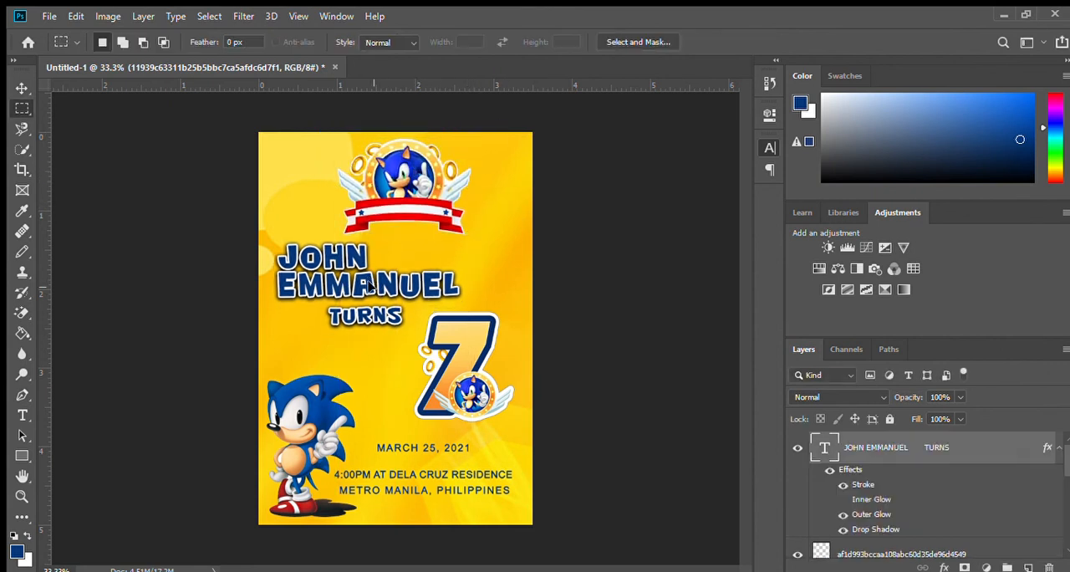
left_click_drag(458, 364, 462, 356)
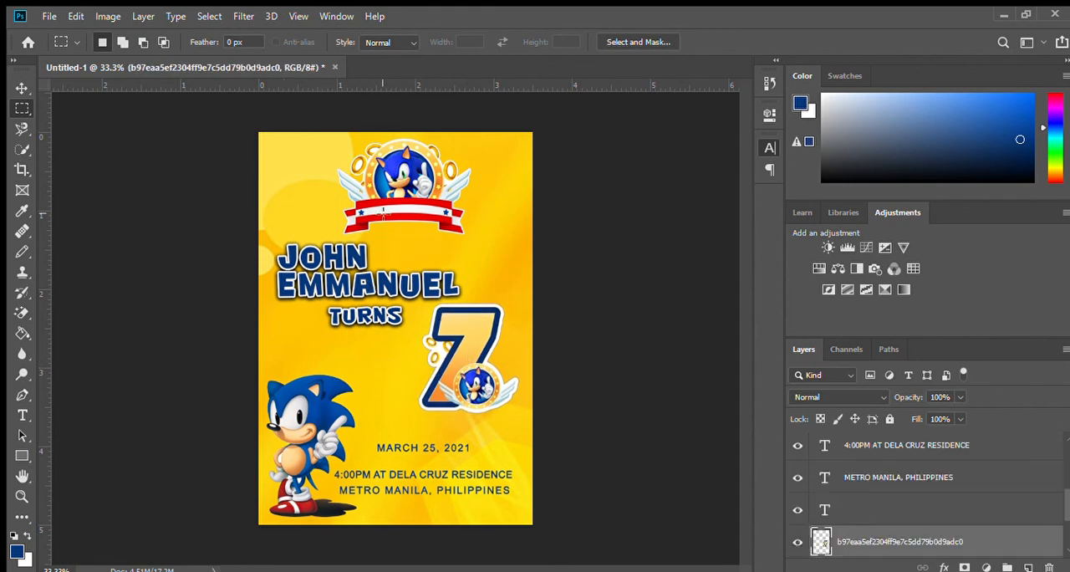
left_click_drag(354, 317, 363, 345)
left_click_drag(495, 358, 499, 378)
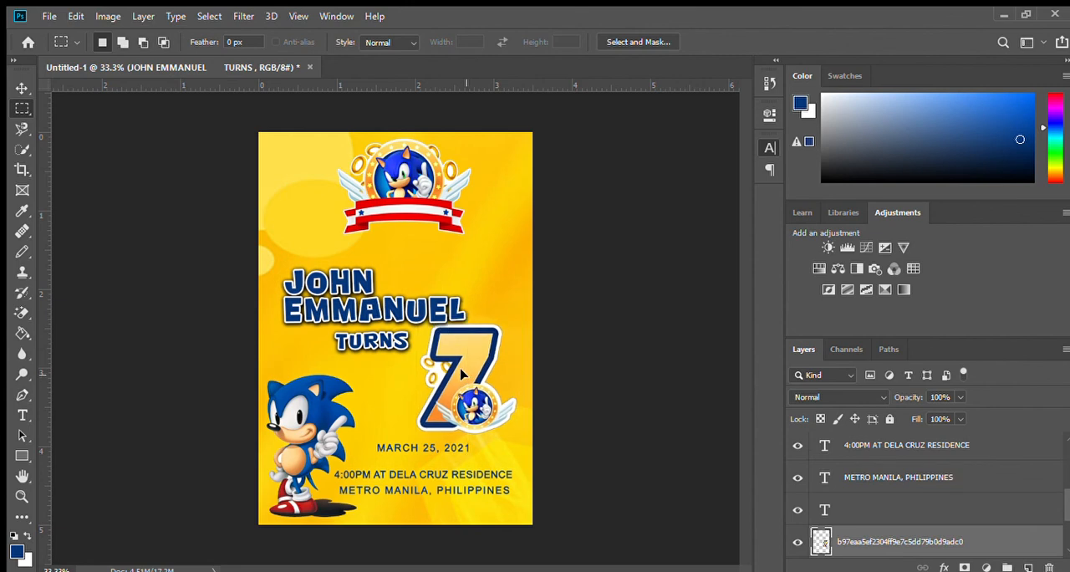
Step: Scale the 7 graphic down to about 79% and place it just right of the word TURNS
key("ctrl+t")
left_click_drag(515, 432, 496, 411)
mouse_move(460, 368)
left_mouse_down()
mouse_move(465, 391)
mouse_move(465, 366)
left_mouse_up()
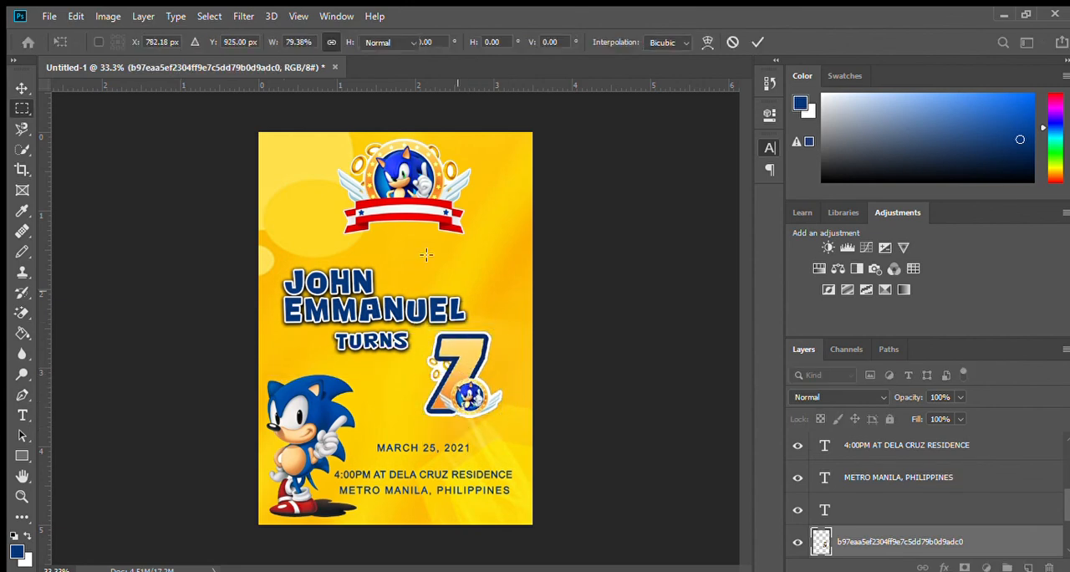
left_click(21, 108)
Step: Add a new text line reading "YOU'RE INVITED TO !" between the emblem and the celebrant's name
left_click(22, 415)
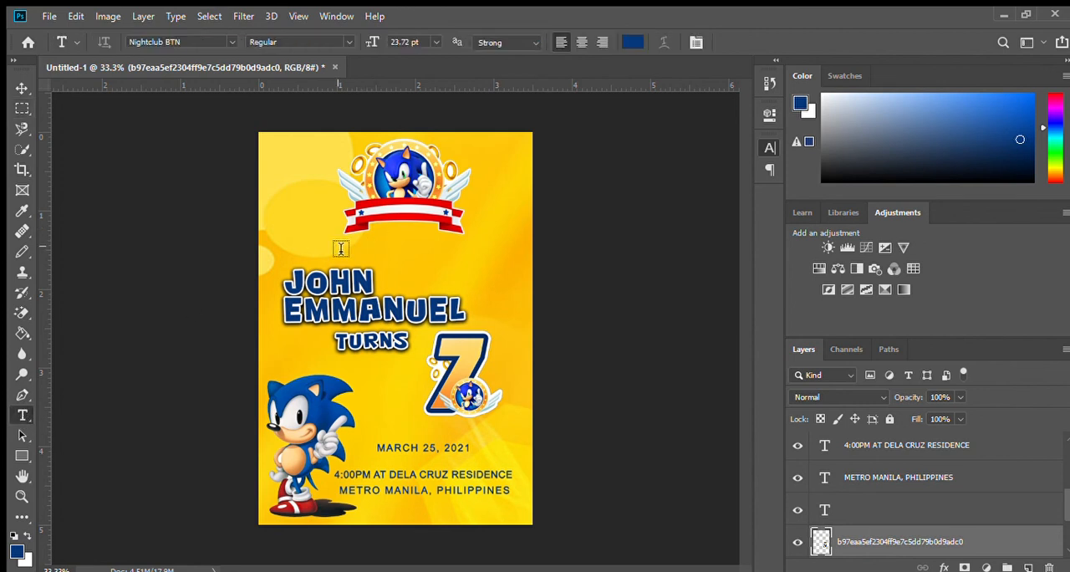
left_click(372, 227)
type("YOU")
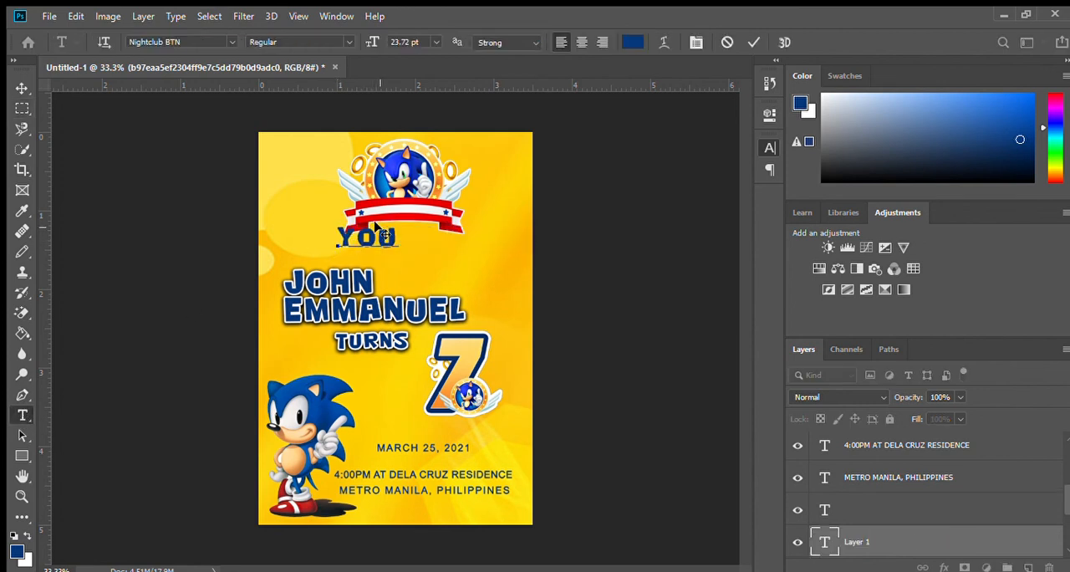
type("'RE INVI")
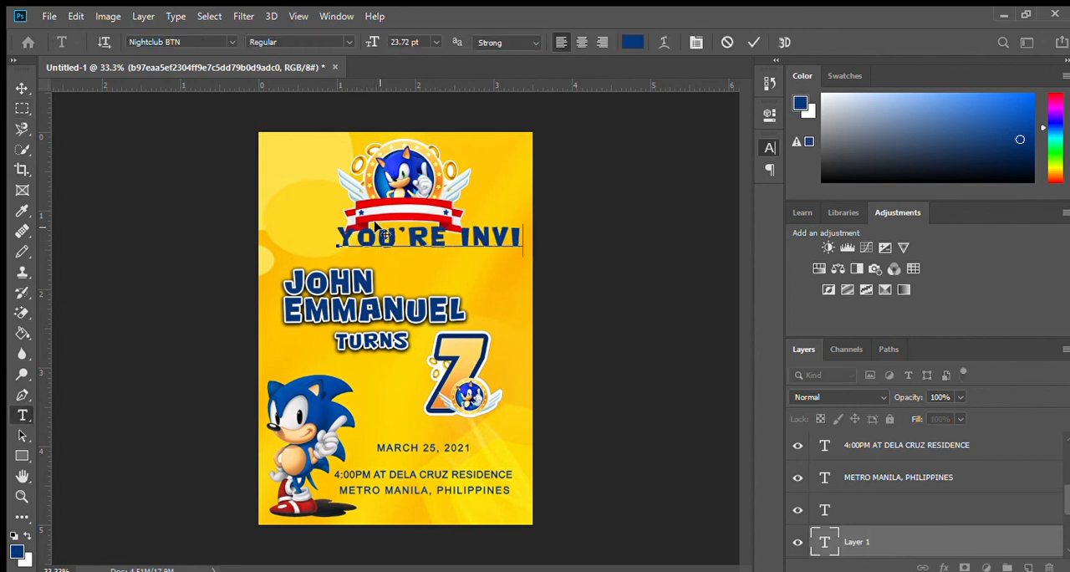
type("TED TO M")
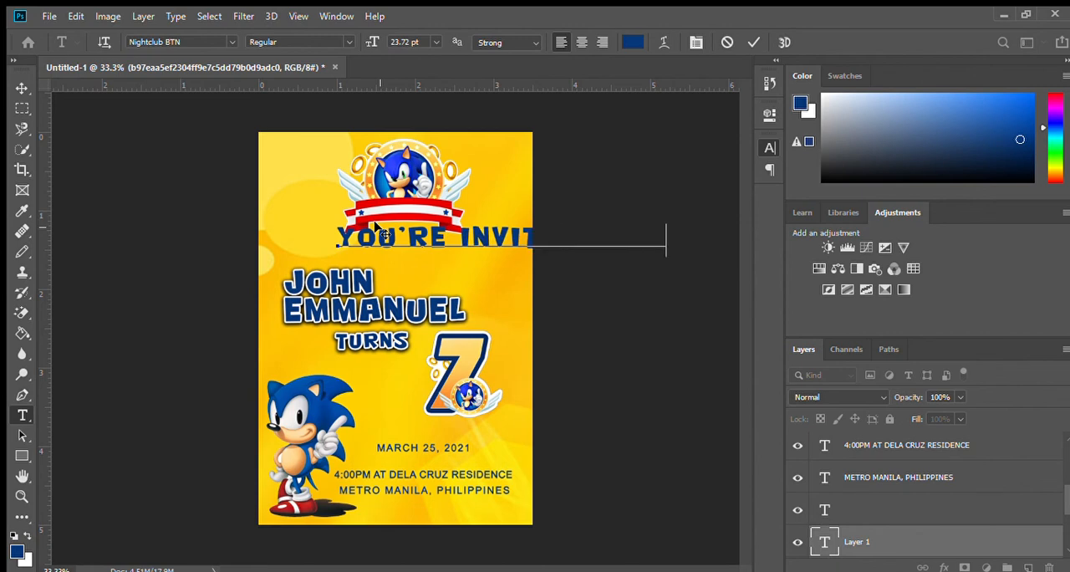
key("BackSpace")
key("BackSpace")
Step: Change the "YOU'RE INVITED TO !" line's font to Britannic Bold and capitalize its first letter
key("ctrl+a")
left_click(236, 47)
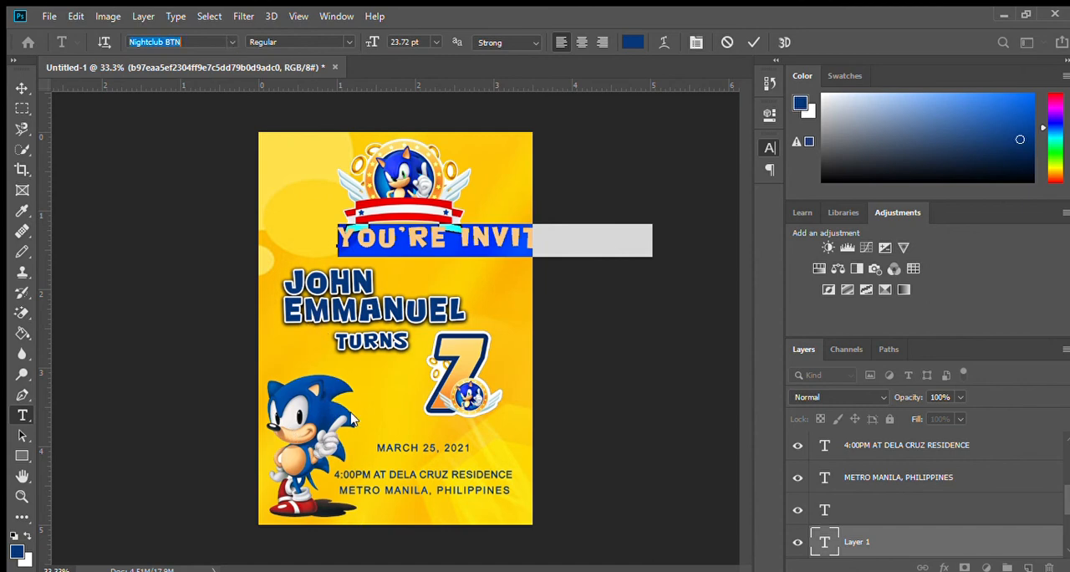
left_click(352, 465)
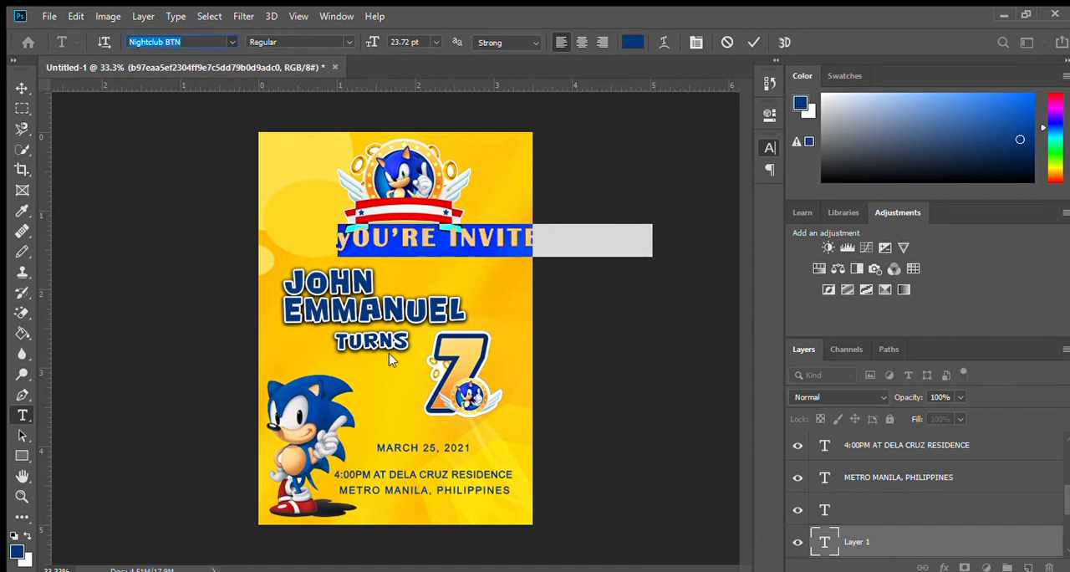
left_click(355, 237)
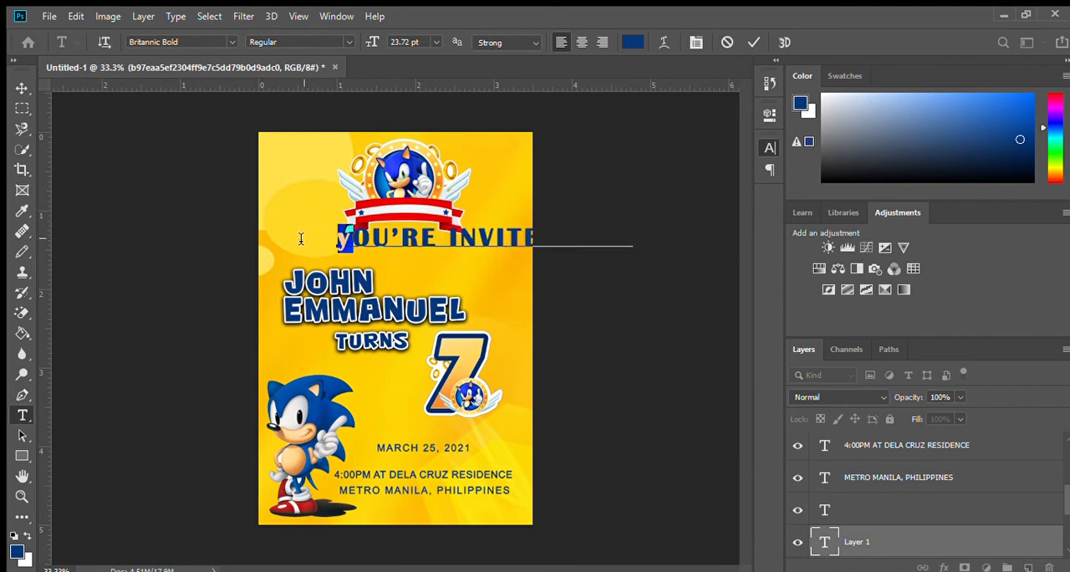
Step: Tighten the tracking of the "YOU'RE INVITED TO !" line and move it within the page, just below the emblem
key("ctrl+a")
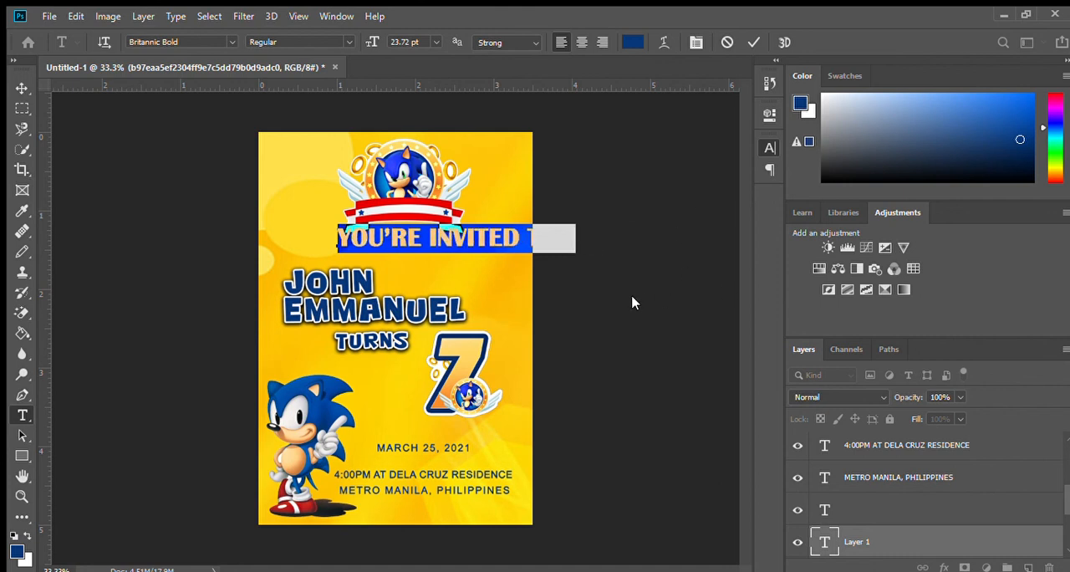
left_click_drag(545, 320, 480, 334)
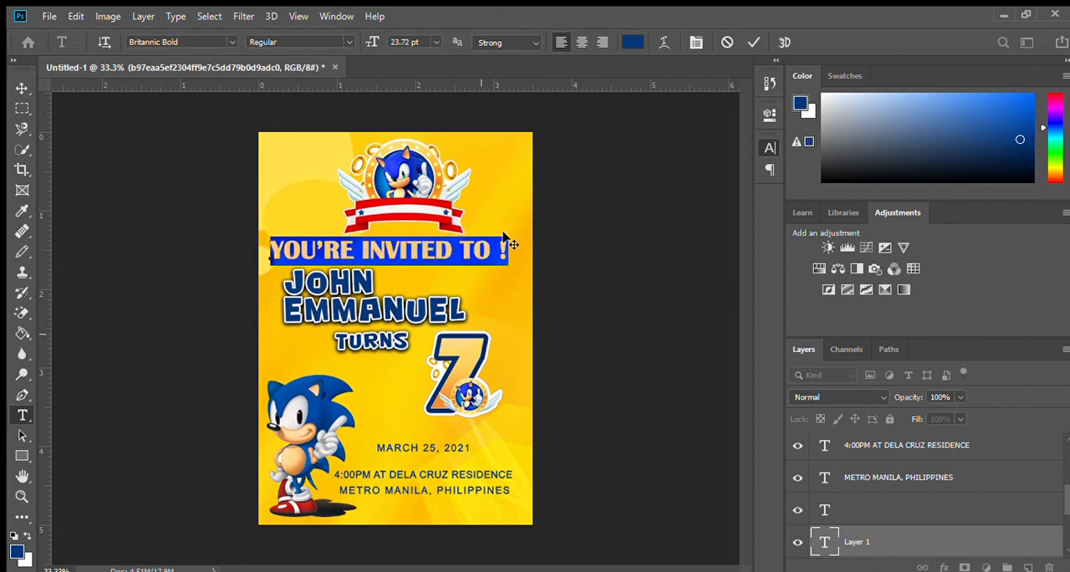
Step: Shorten the invitation line below the emblem to read "YOU'RE INVITED!"
left_click_drag(459, 250, 533, 256)
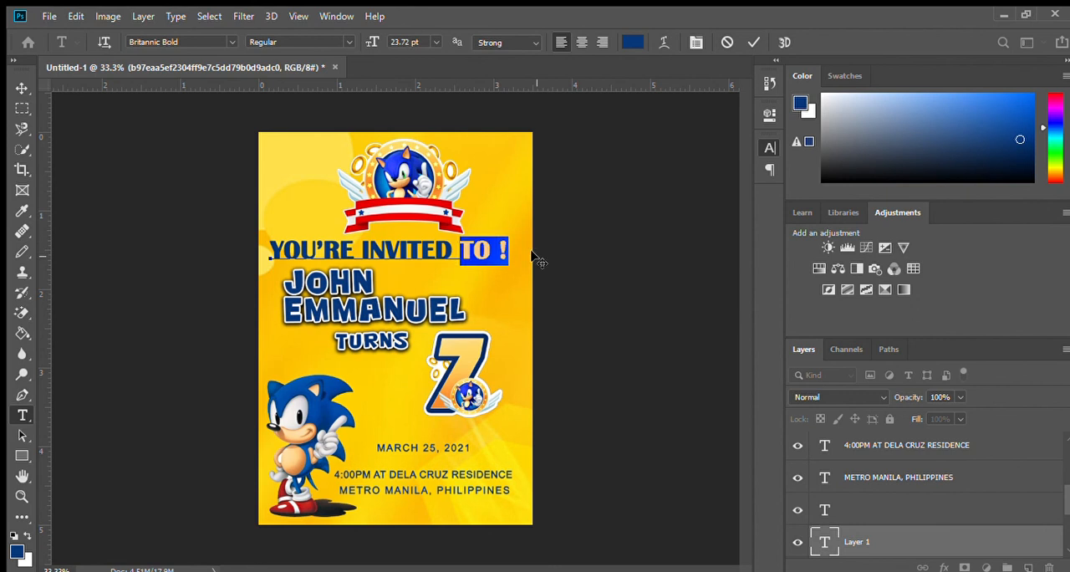
key("BackSpace")
key("BackSpace")
type("!")
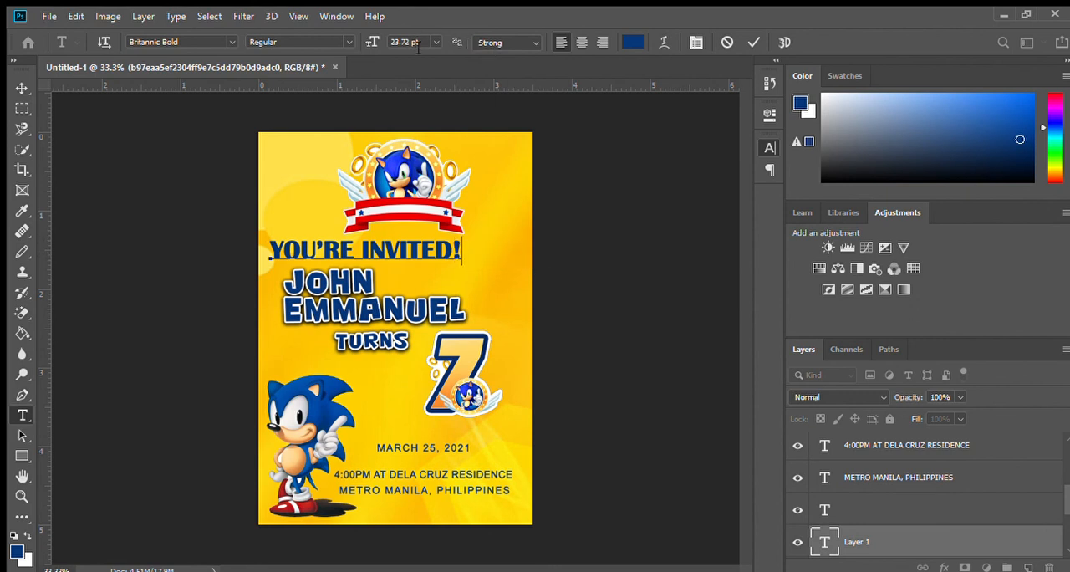
Step: Reduce the "YOU'RE INVITED!" line to 16 pt and center it directly beneath the emblem's ribbon
triple_click(363, 248)
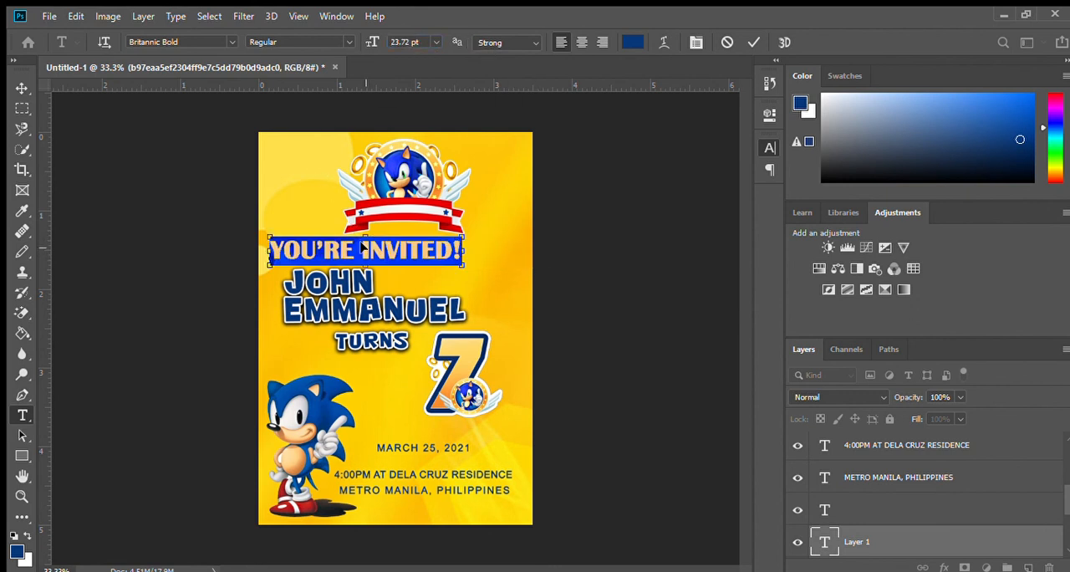
key("Down")
key("Down")
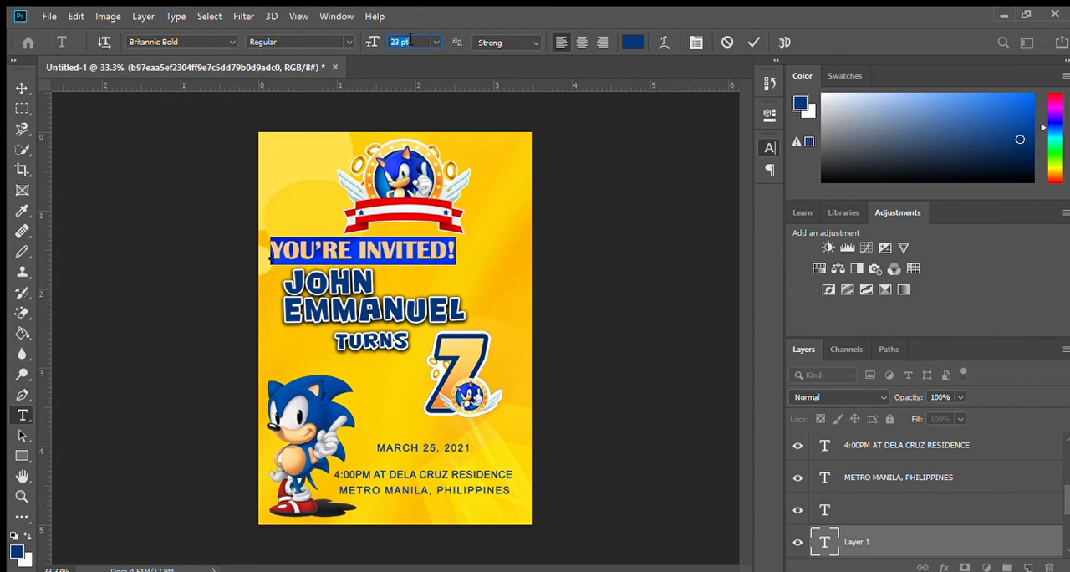
key("Down")
key("Down")
key("Down")
key("Down")
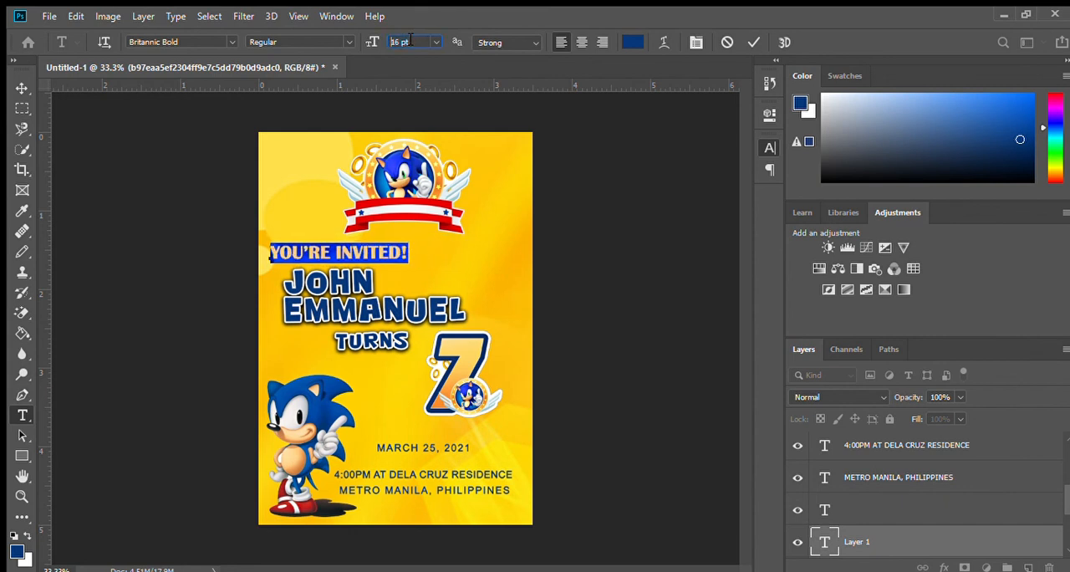
left_click_drag(399, 287, 467, 280)
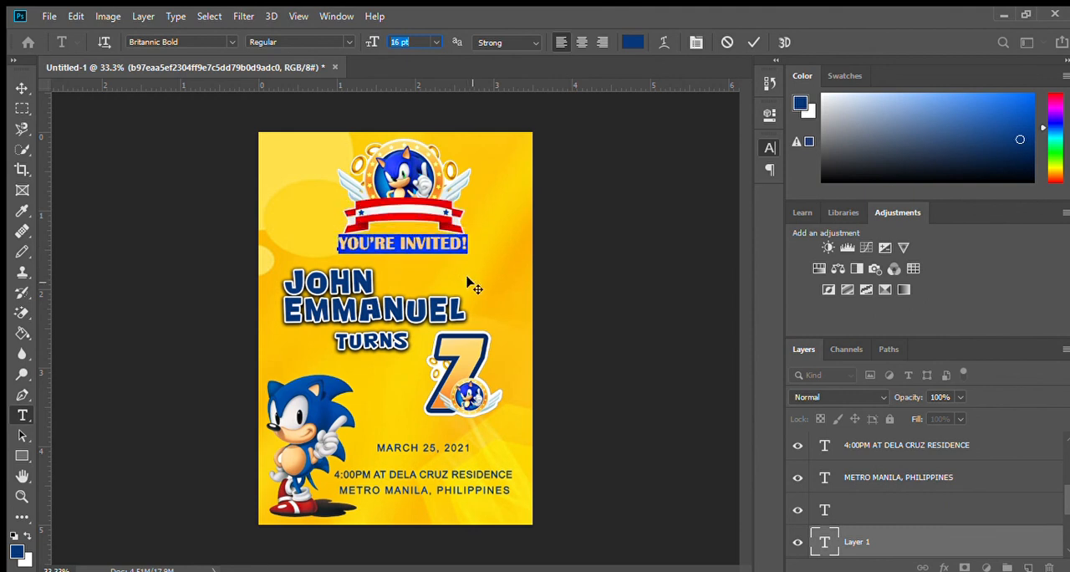
left_click(422, 241)
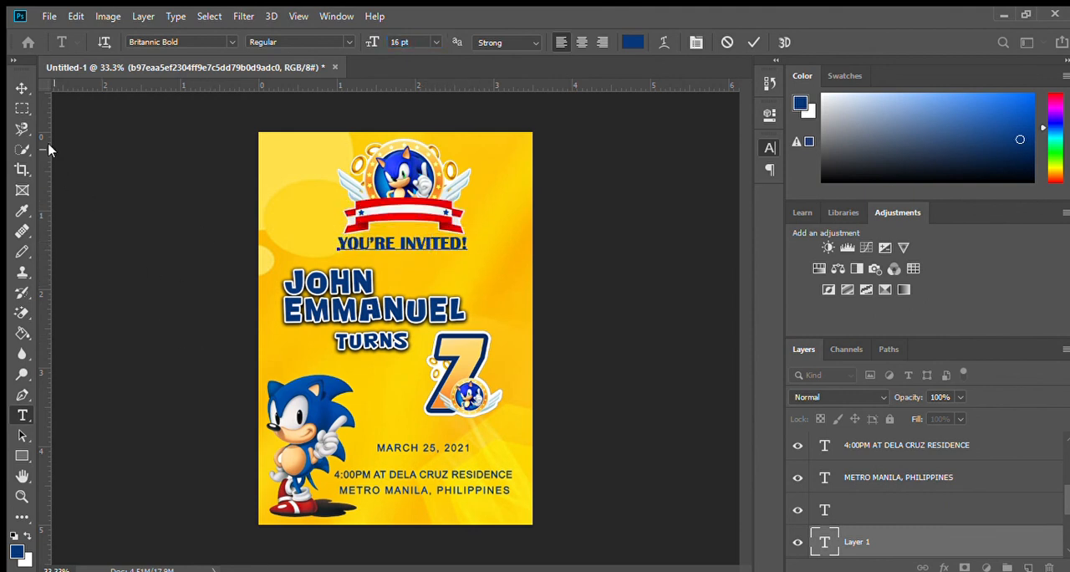
left_click(22, 108)
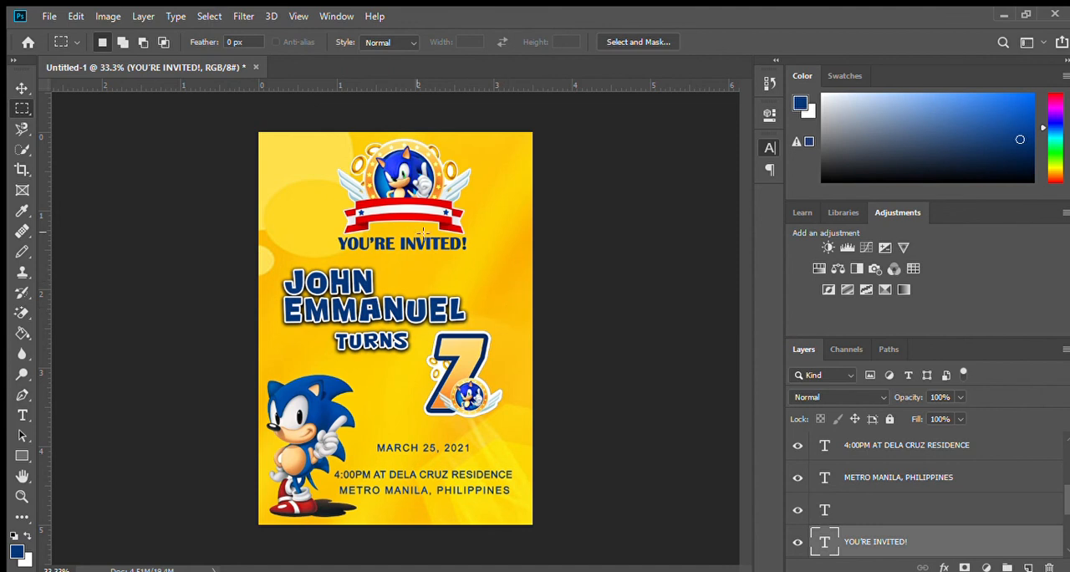
Step: Shift the standing Sonic figure slightly right and place the Sonic characters group image across the page's upper part at about 34% scale
left_click(309, 434, "ctrl")
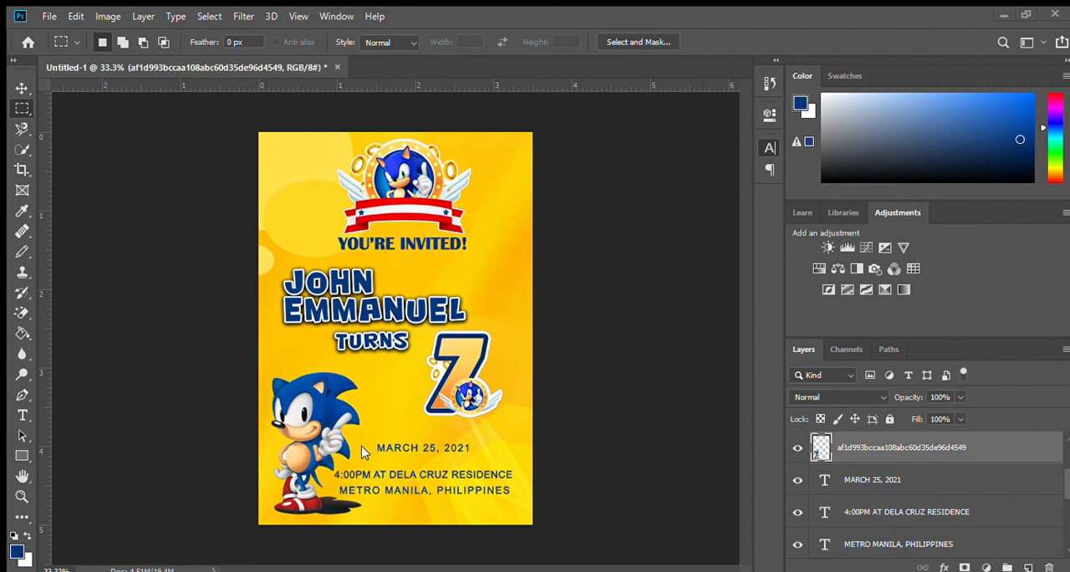
left_click_drag(350, 329, 558, 98)
left_click_drag(498, 336, 498, 203)
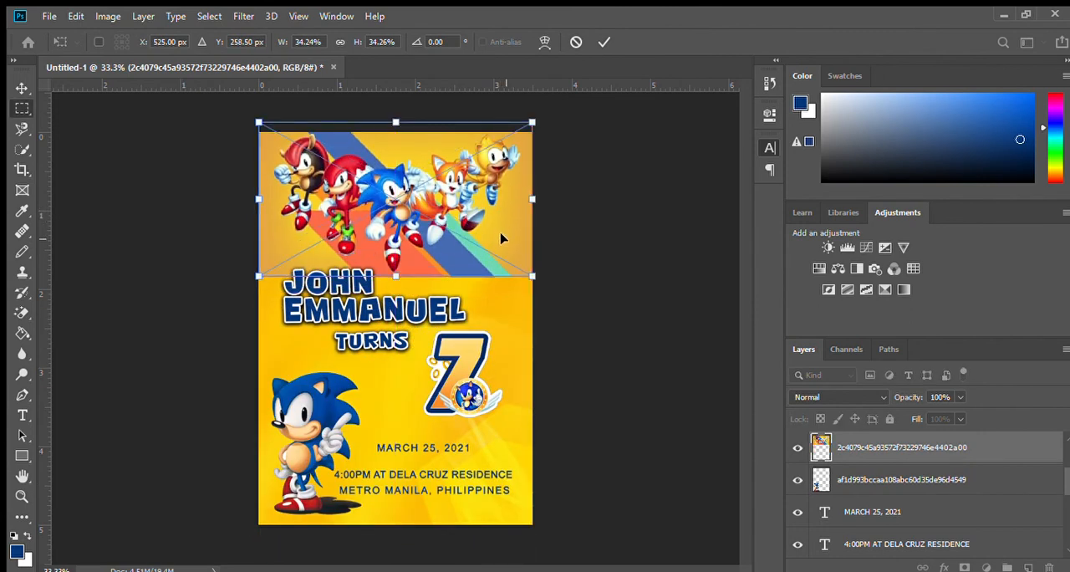
key("Return")
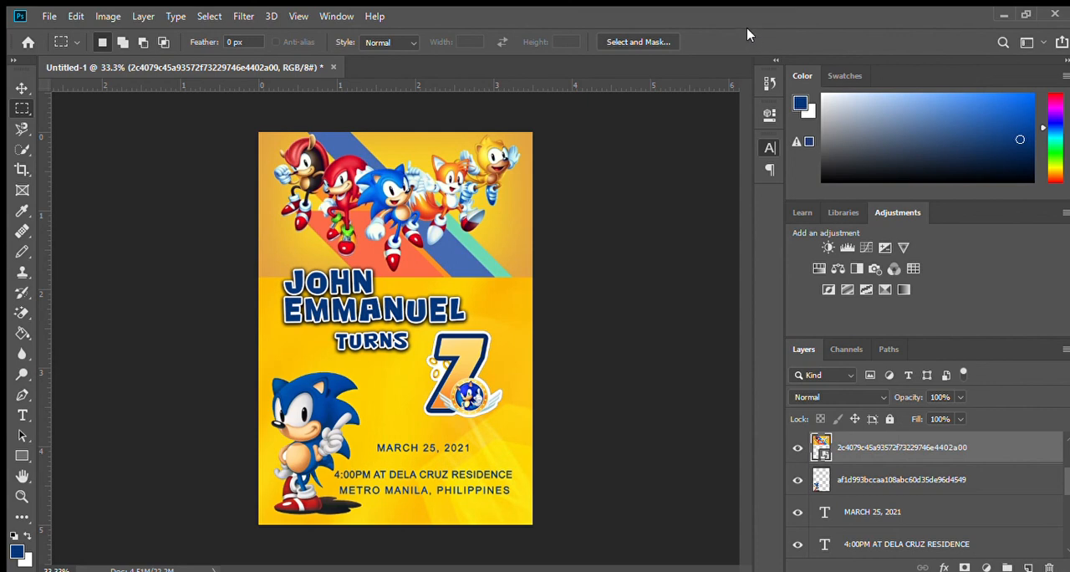
Step: Lower the opacity of the Sonic characters group image to 48%
key("h")
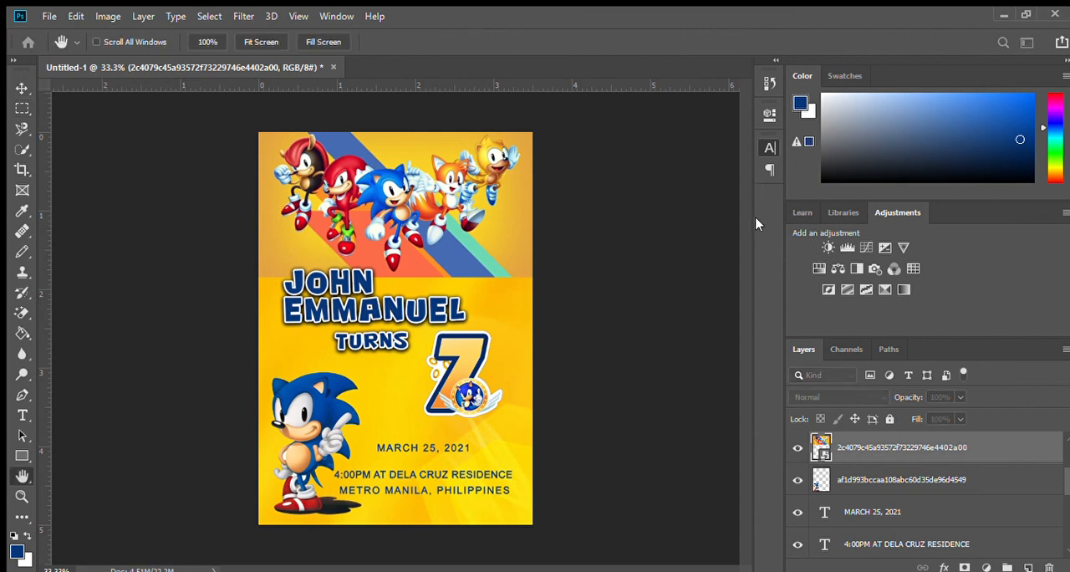
key("4")
key("8")
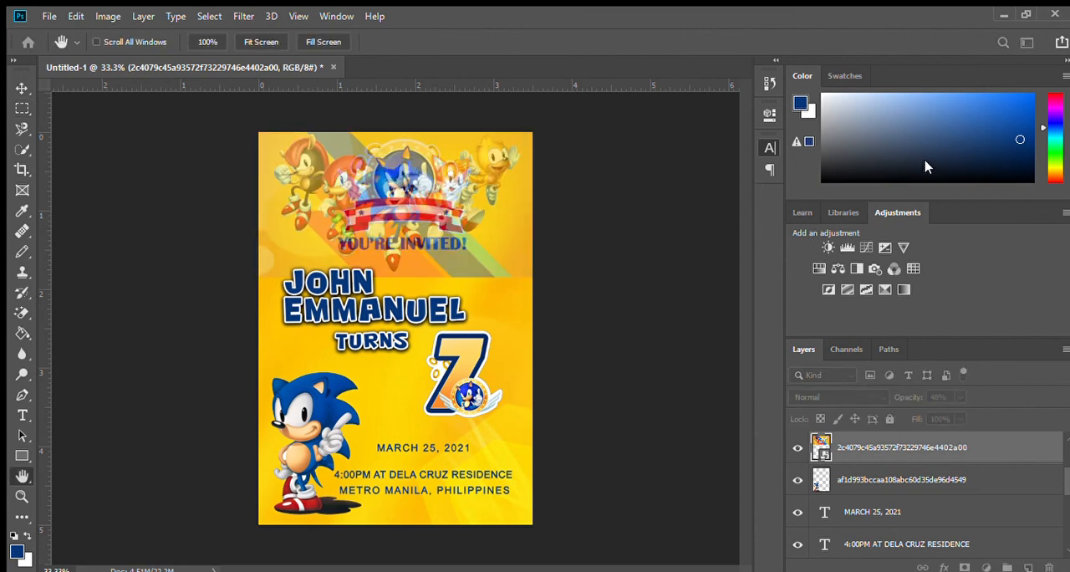
key("m")
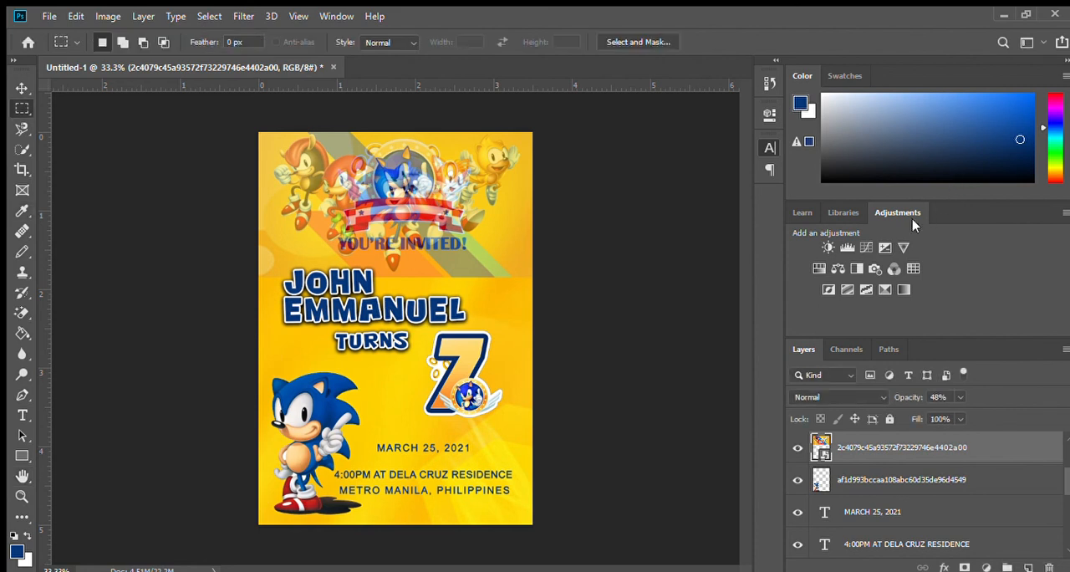
Step: Reorder the characters image to just above the yellow background layer and shift it up behind the emblem
left_click_drag(876, 436, 867, 520)
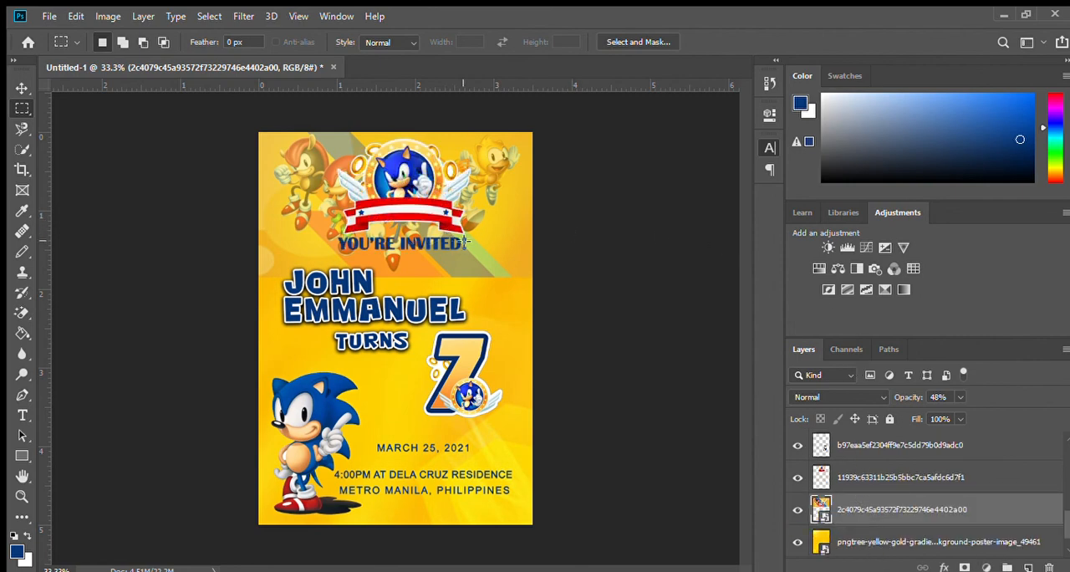
left_click_drag(474, 241, 476, 228)
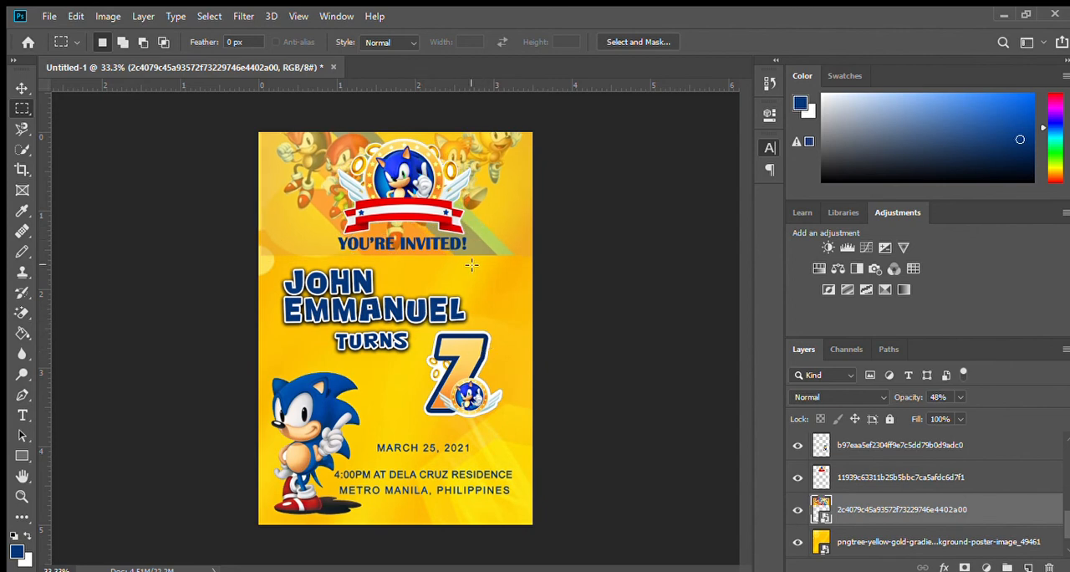
Step: Erase the backdrop along the characters image's lower edge with a soft Eraser so it blends into the yellow background
left_click(21, 310)
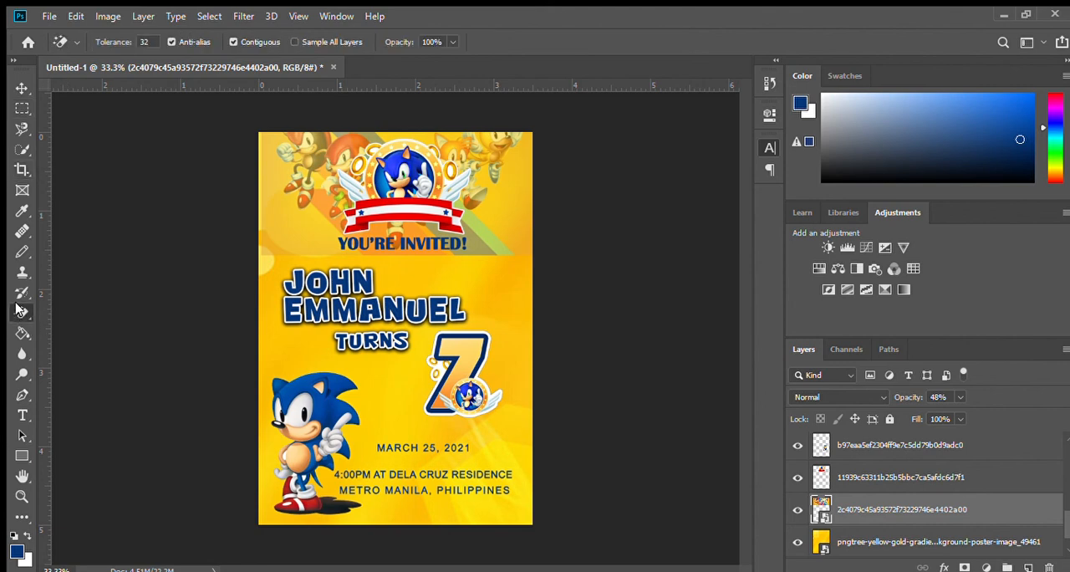
key("shift+e")
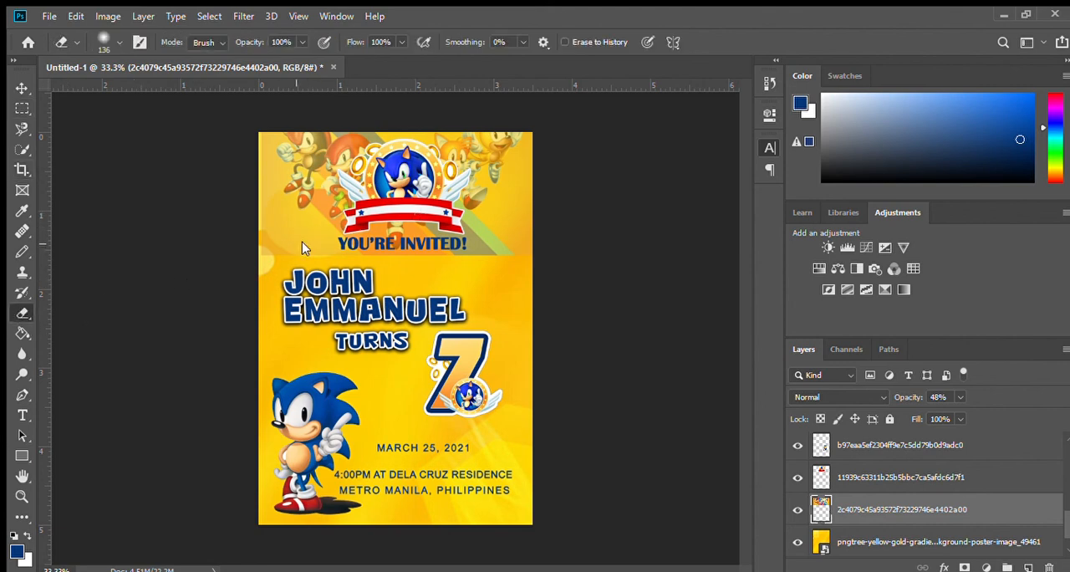
mouse_move(271, 240)
left_mouse_down()
mouse_move(297, 253)
mouse_move(273, 238)
mouse_move(266, 266)
mouse_move(256, 208)
mouse_move(284, 245)
mouse_move(277, 227)
mouse_move(332, 266)
mouse_move(313, 252)
mouse_move(433, 272)
mouse_move(325, 267)
mouse_move(410, 268)
mouse_move(360, 260)
mouse_move(385, 258)
mouse_move(369, 254)
mouse_move(384, 270)
mouse_move(497, 251)
mouse_move(449, 257)
left_mouse_up()
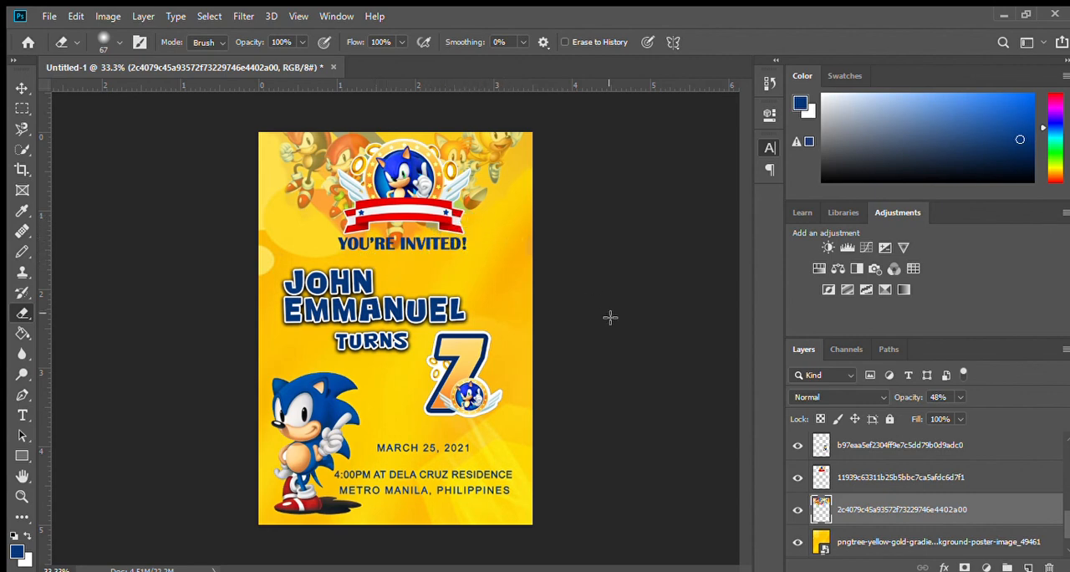
Step: Scale the characters image to about 110%, reposition it lower behind the emblem, and erase leftover backdrop near the celebrant's name
key("ctrl+t")
left_click_drag(538, 259, 561, 269)
left_click_drag(503, 201, 487, 216)
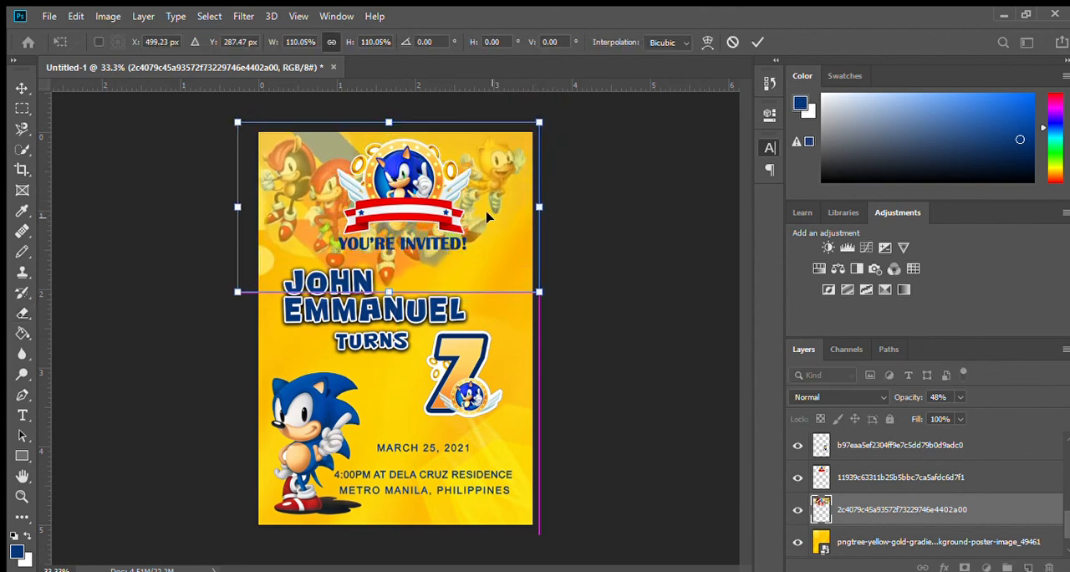
key("Return")
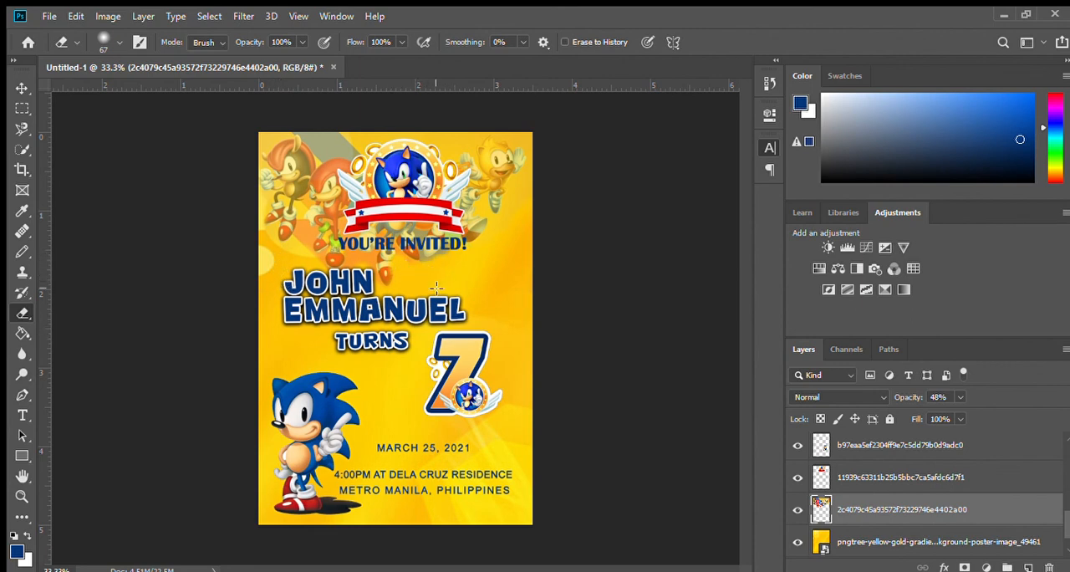
left_click_drag(399, 278, 408, 265)
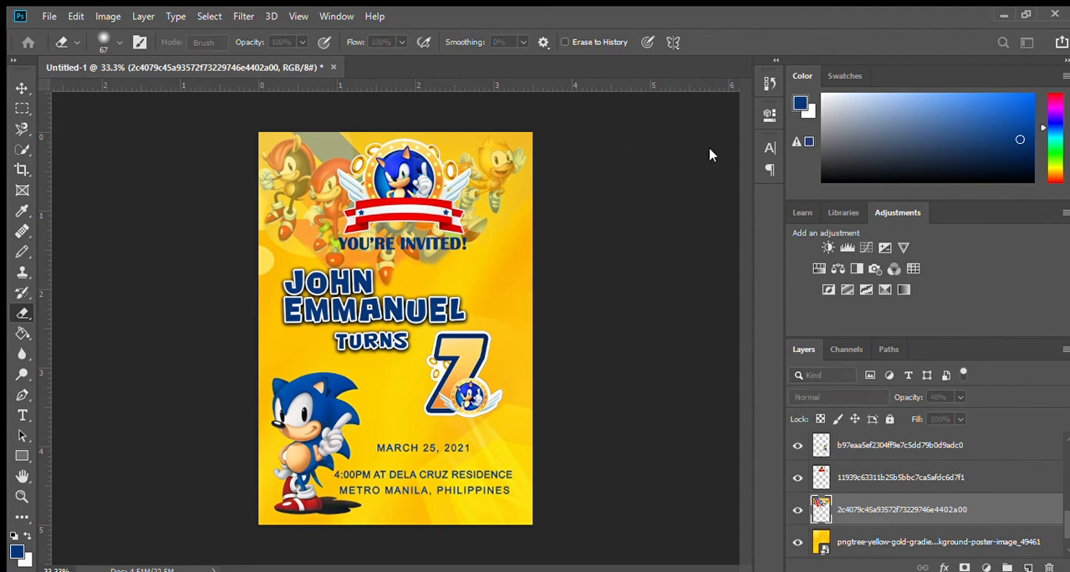
Step: Save the invitation as a PSD named with the celebrant's first name plus "at Seven" and start exporting a flattened copy
key("ctrl+s")
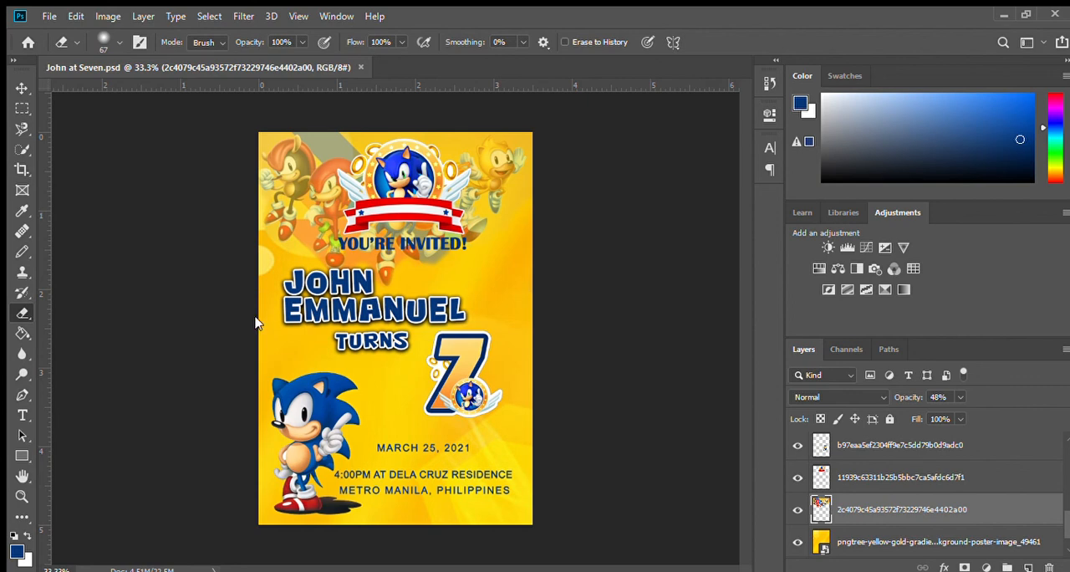
key("ctrl+alt+shift+s")
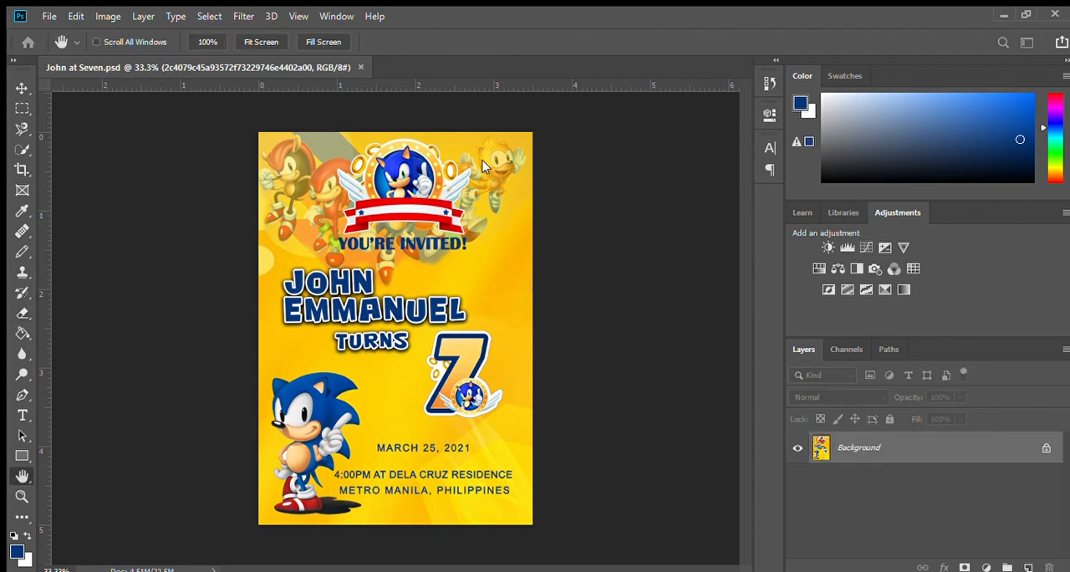